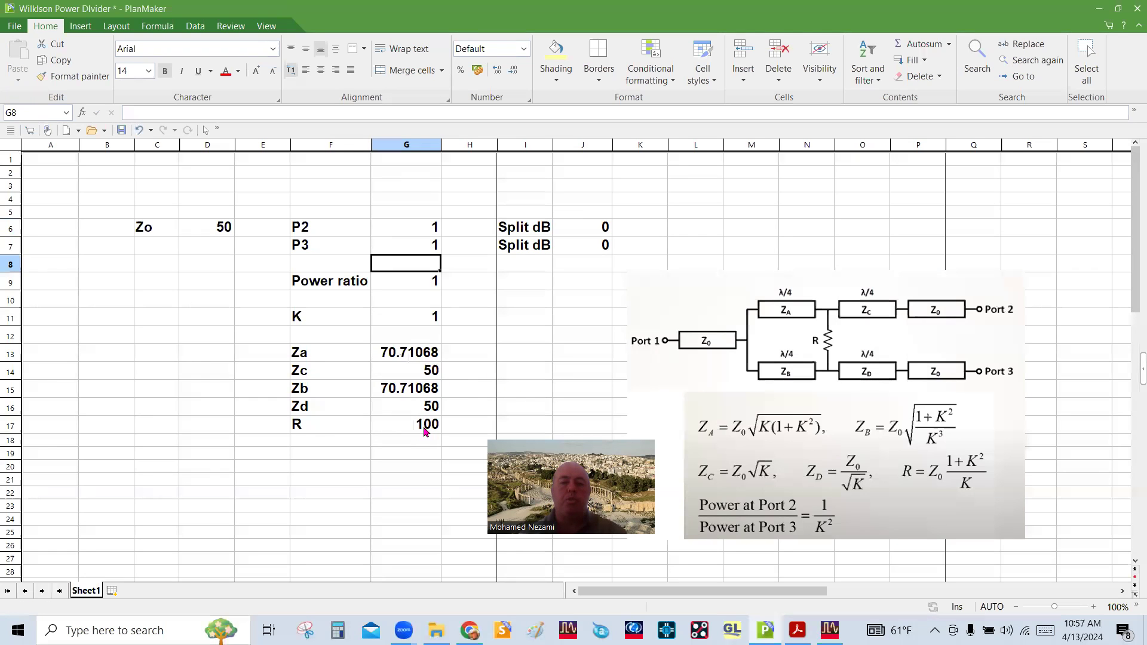
# Set the P2 power to =1/3 and the P3 power to =2/3 in the divider calculation sheet.
pyautogui.doubleClick(420, 233)
pyautogui.write('/3')
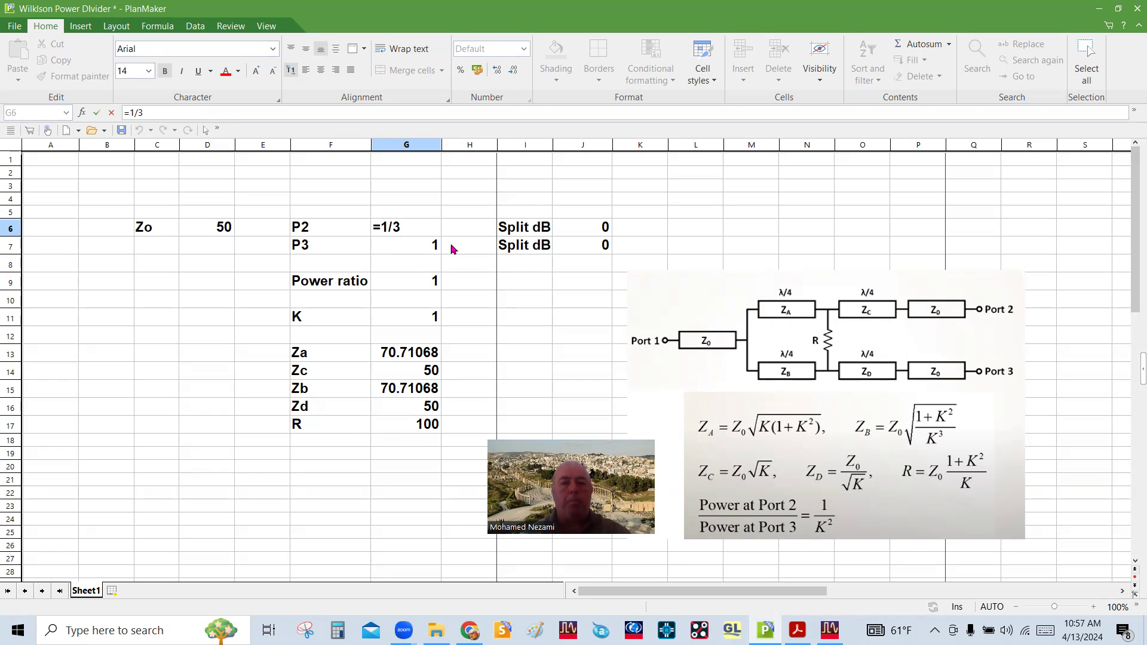
pyautogui.press('Return')
pyautogui.doubleClick(425, 246)
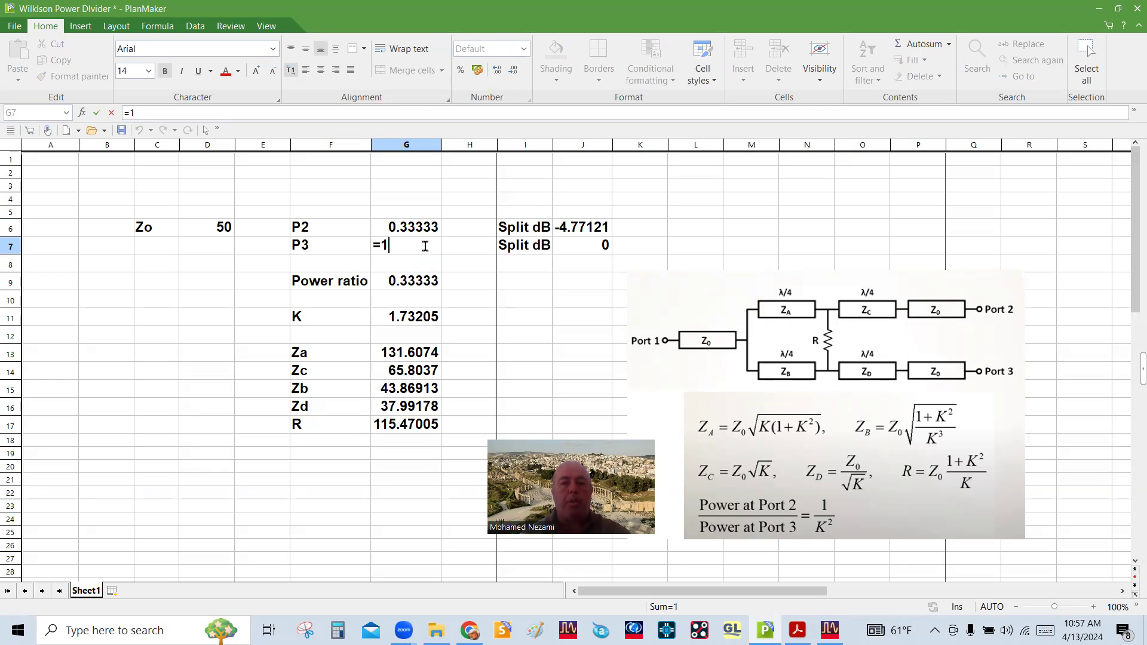
pyautogui.write('/')
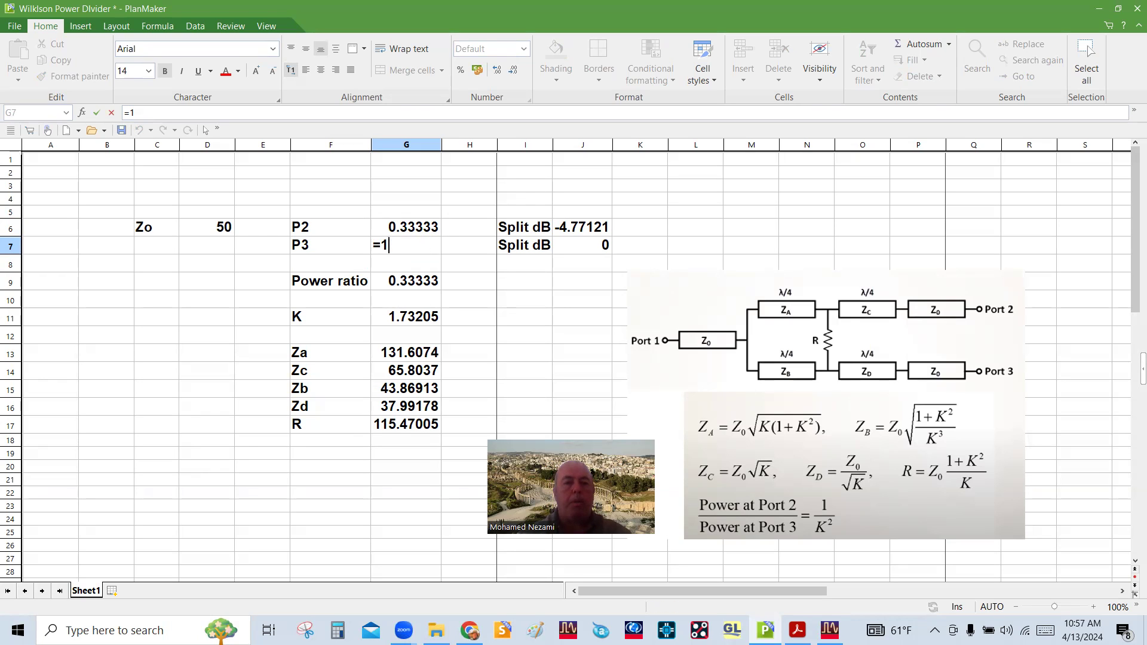
pyautogui.write('3')
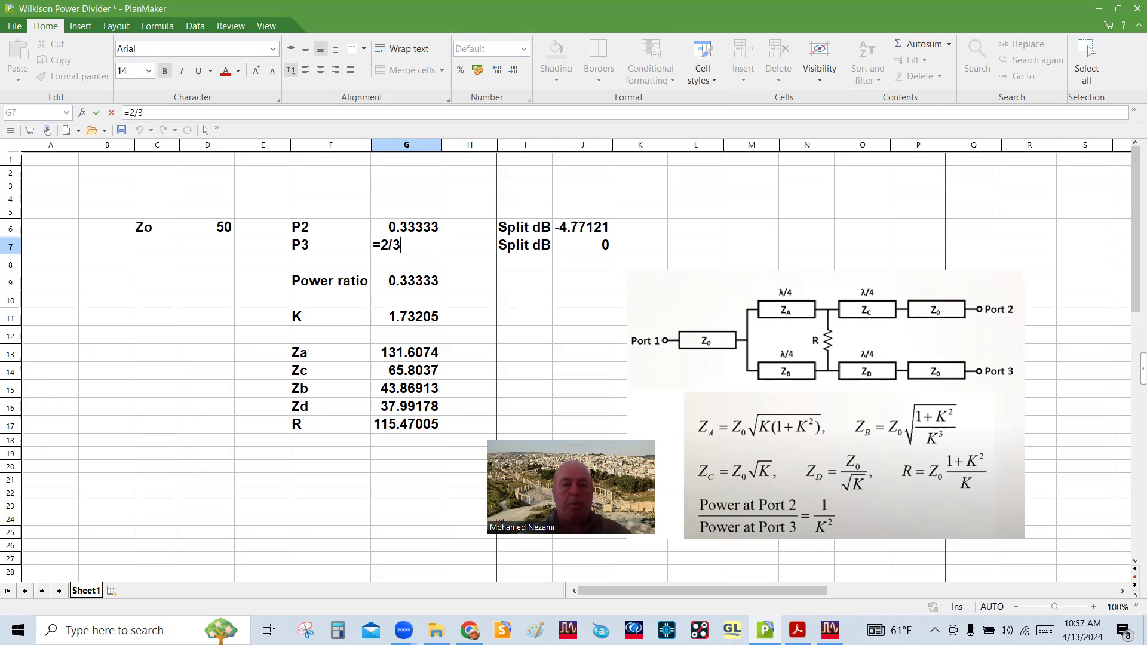
pyautogui.press('Return')
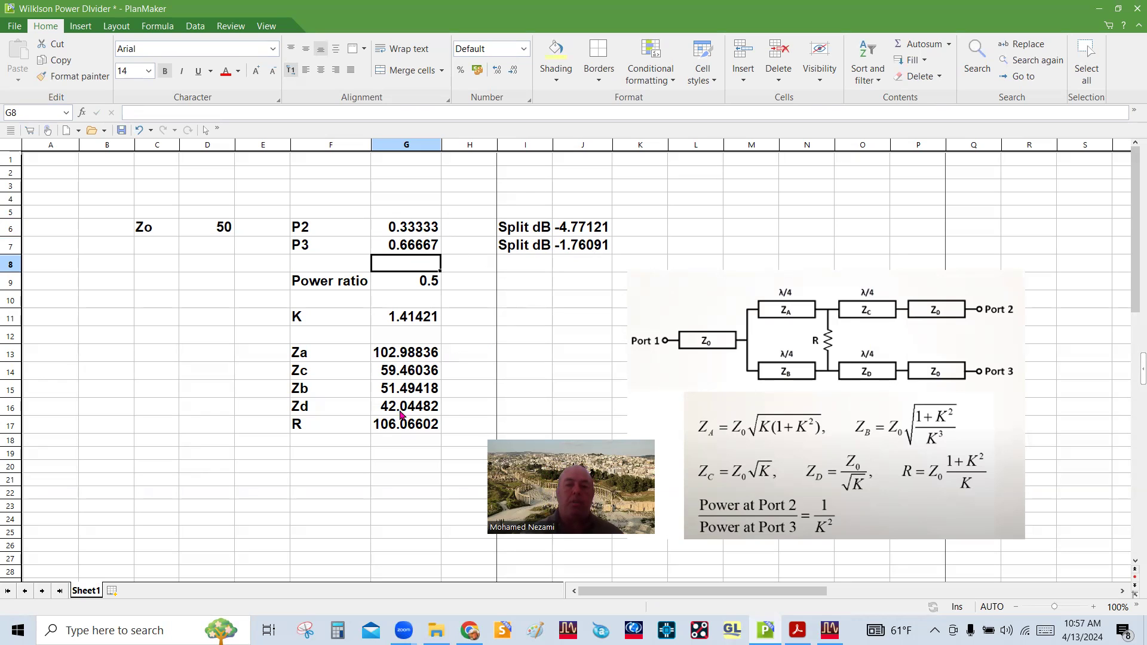
# Check the formulas behind the R, Za and Zb results against the divider diagram.
pyautogui.click(393, 428)
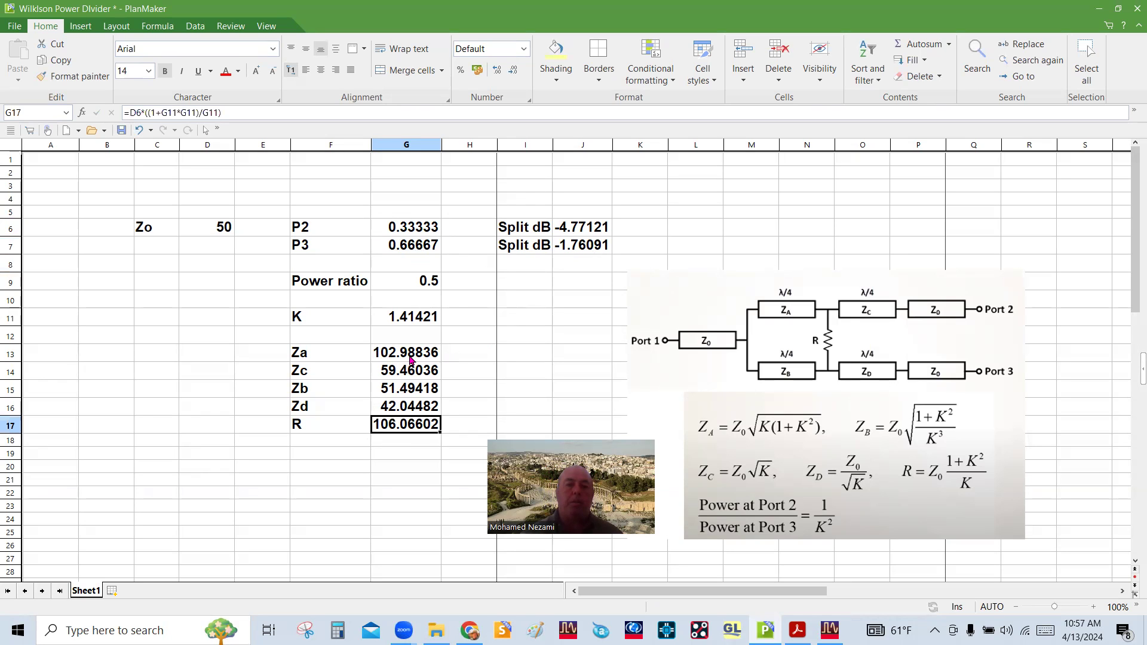
pyautogui.click(410, 358)
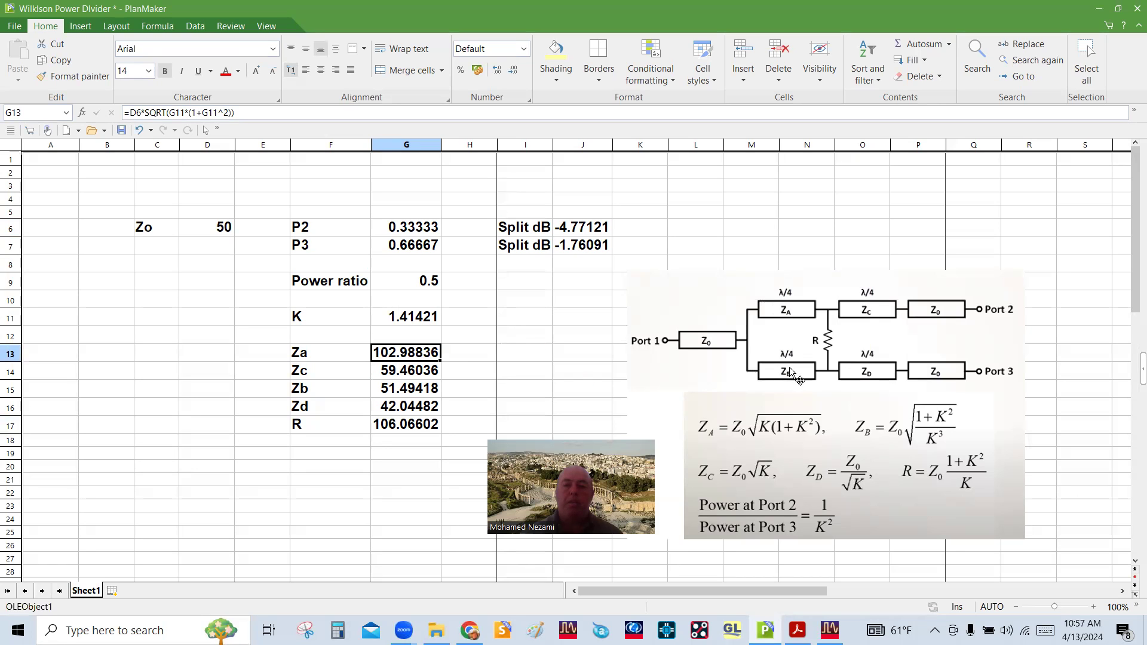
pyautogui.click(391, 396)
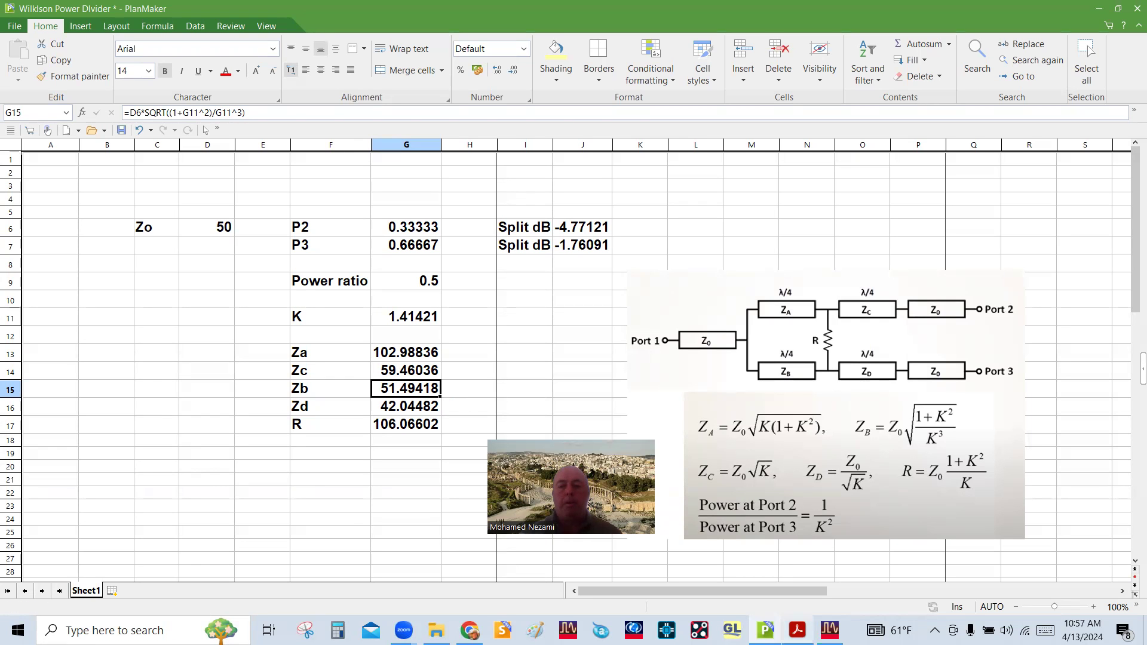
# Switch to the Wilkinson divider PDF in Acrobat and review the divider basics and Example 1 slides.
pyautogui.click(798, 630)
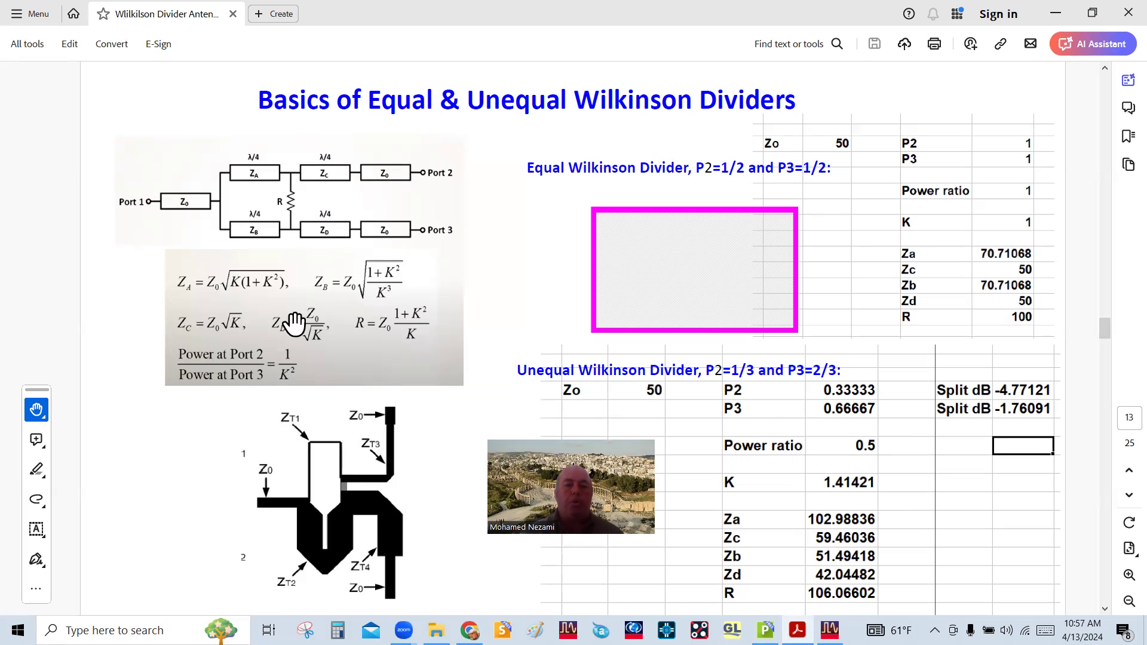
pyautogui.scroll(-2, 914, 431)
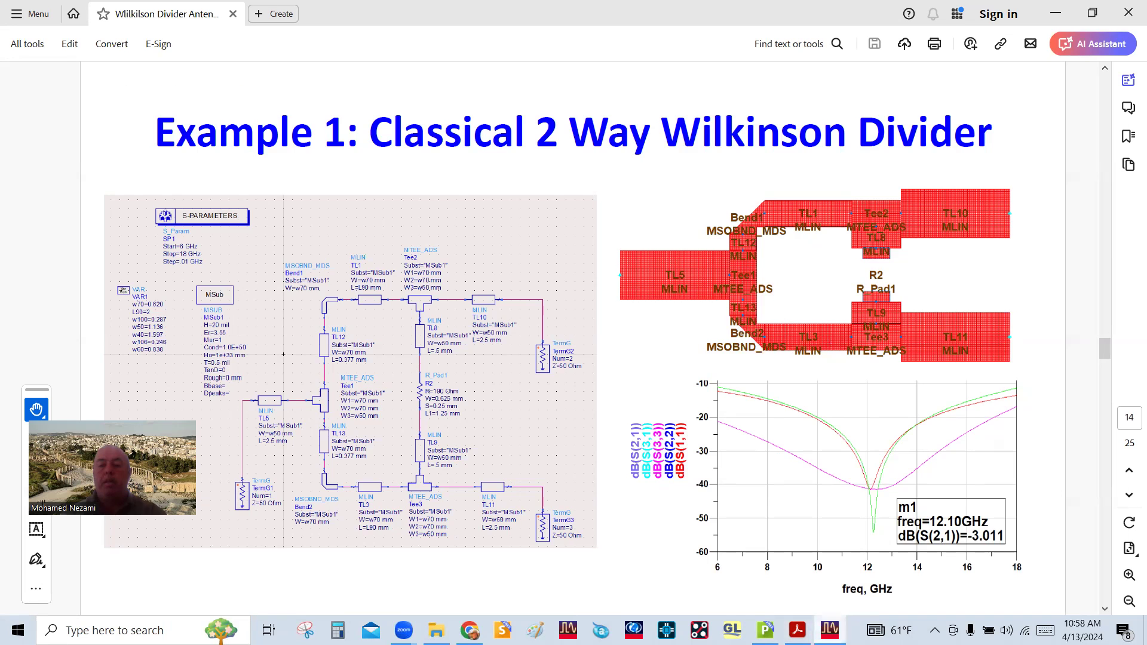
pyautogui.click(830, 630)
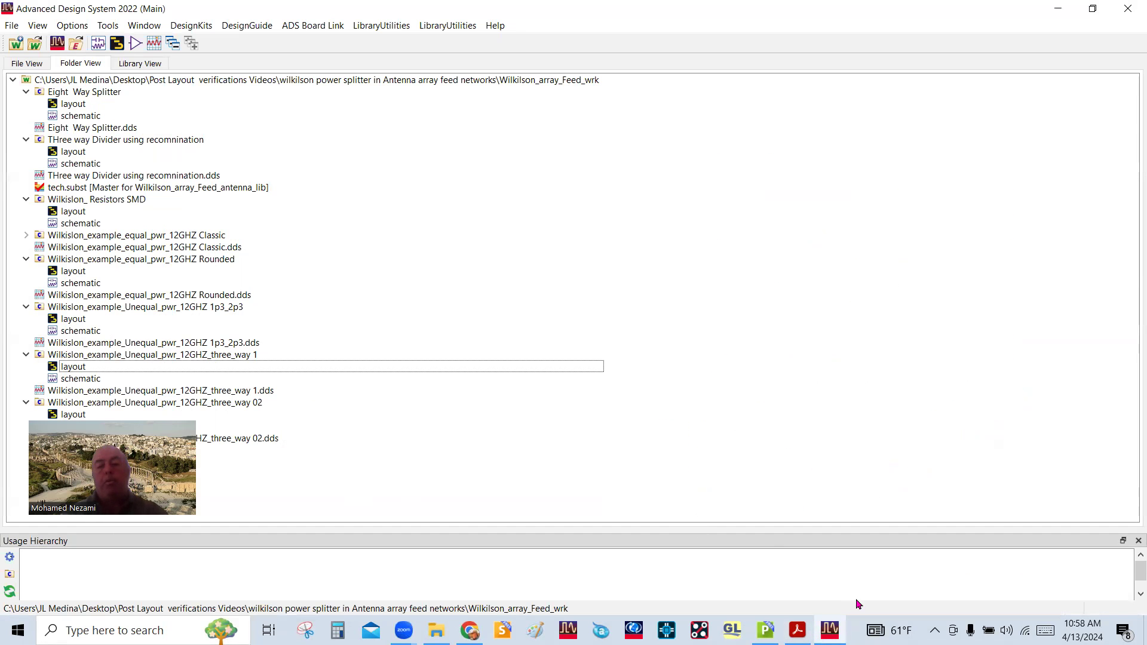
pyautogui.click(798, 629)
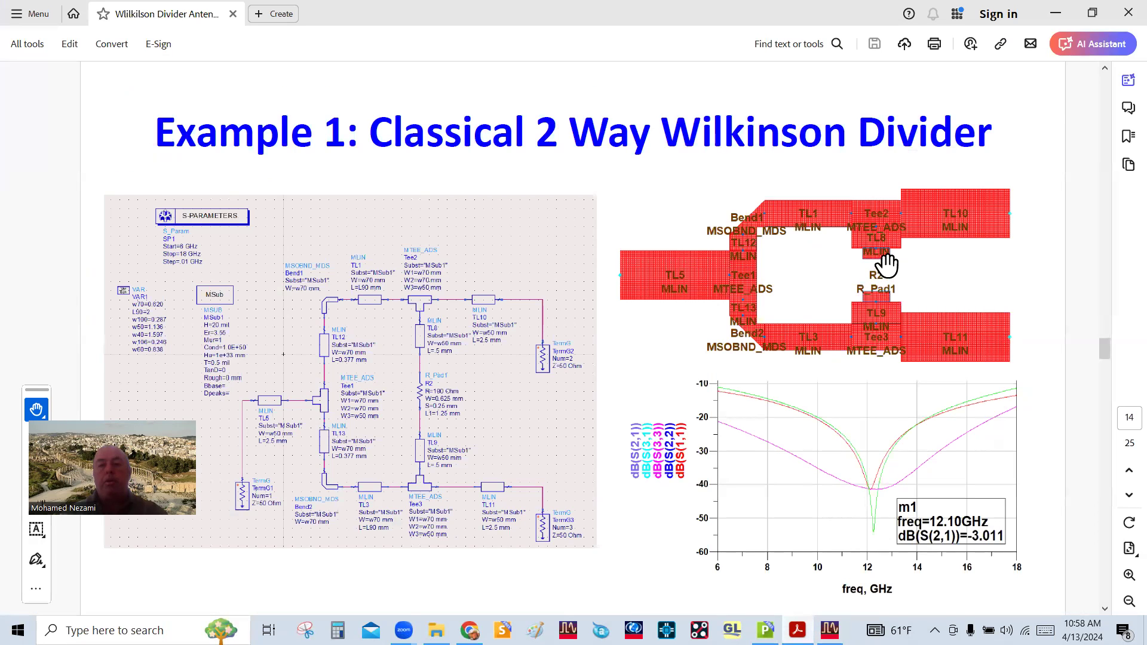
pyautogui.scroll(2, 719, 366)
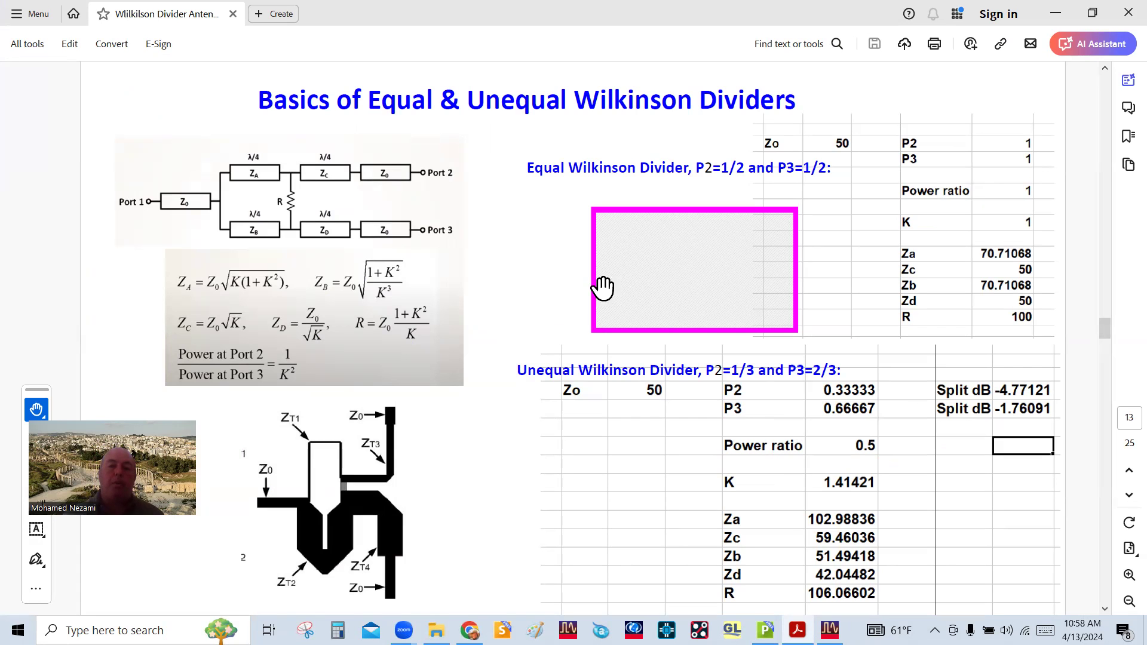
pyautogui.scroll(-1, 847, 447)
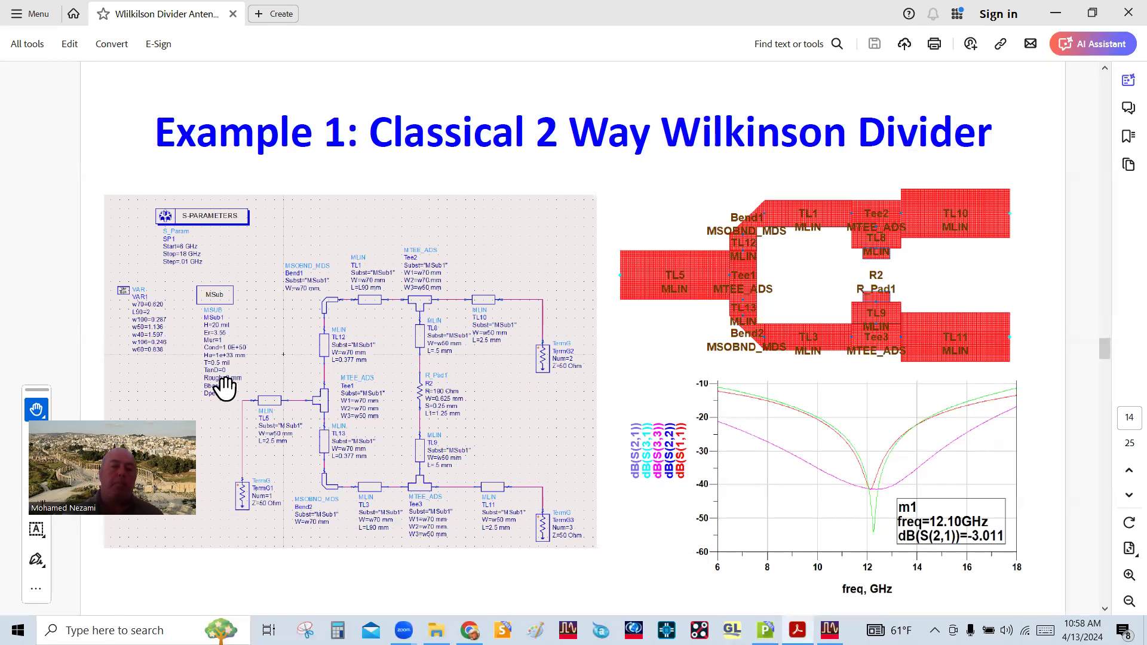
# Switch to Advanced Design System and open the schematic of the Wilkislon_example_equal_pwr_12GHZ Classic cell.
pyautogui.click(843, 628)
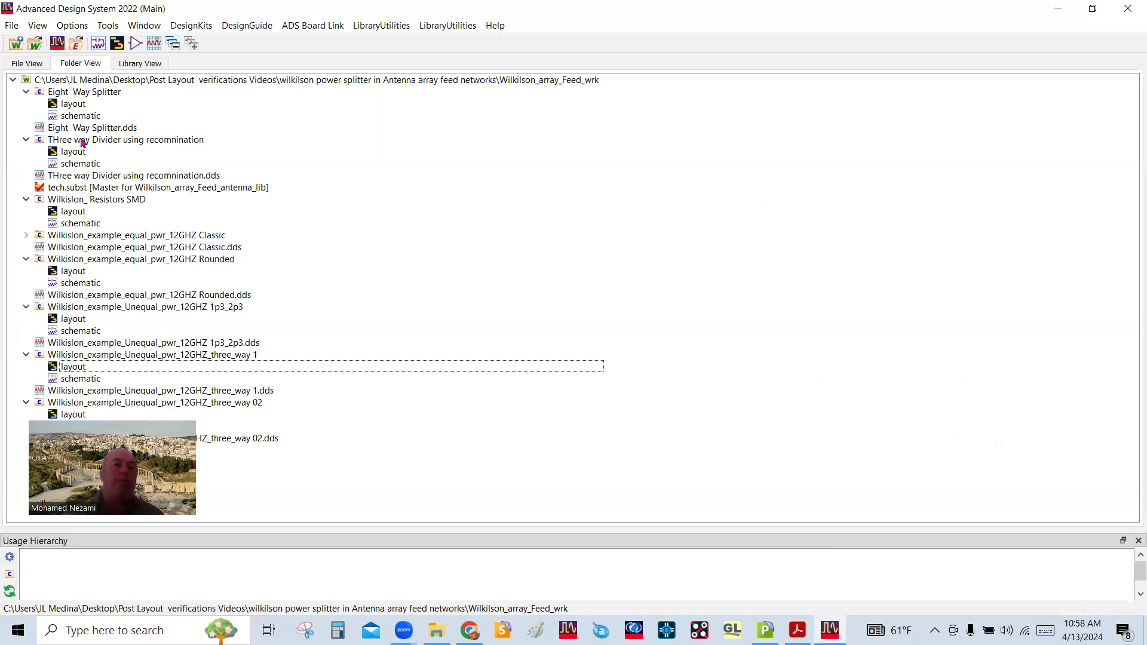
pyautogui.click(96, 204)
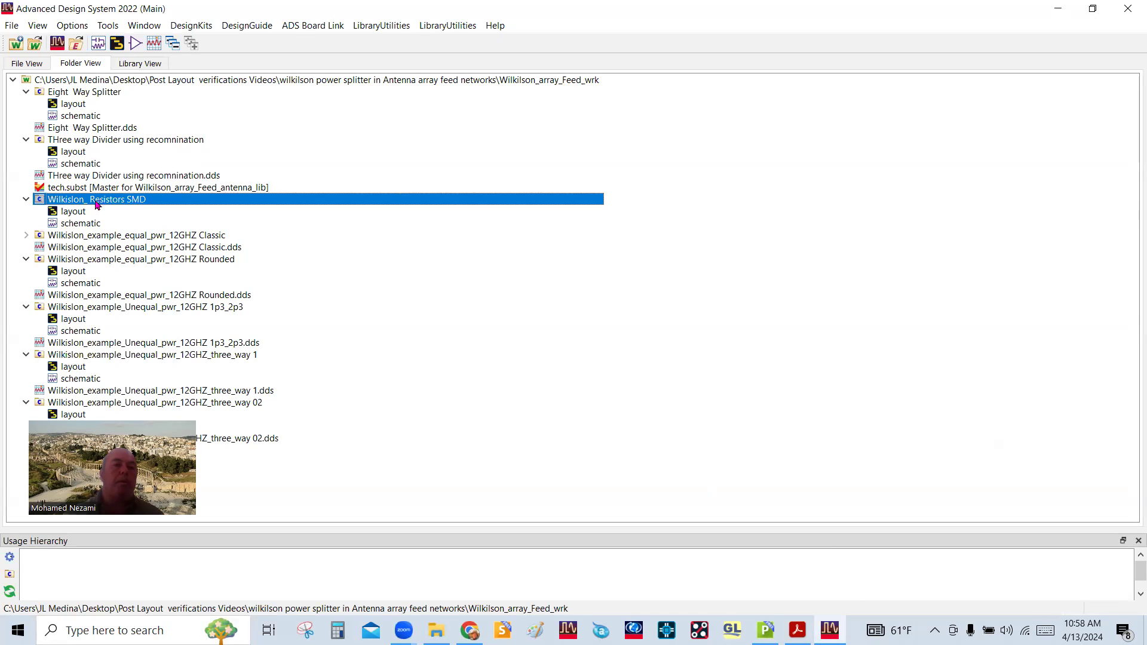
pyautogui.click(98, 239)
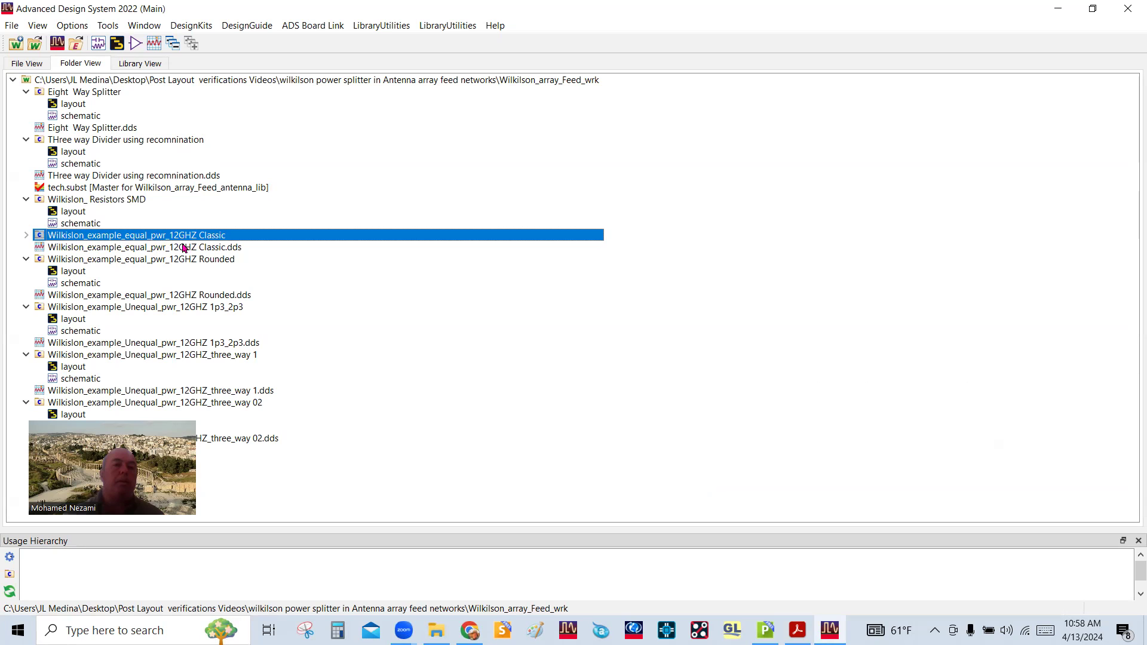
pyautogui.doubleClick(161, 238)
pyautogui.doubleClick(89, 259)
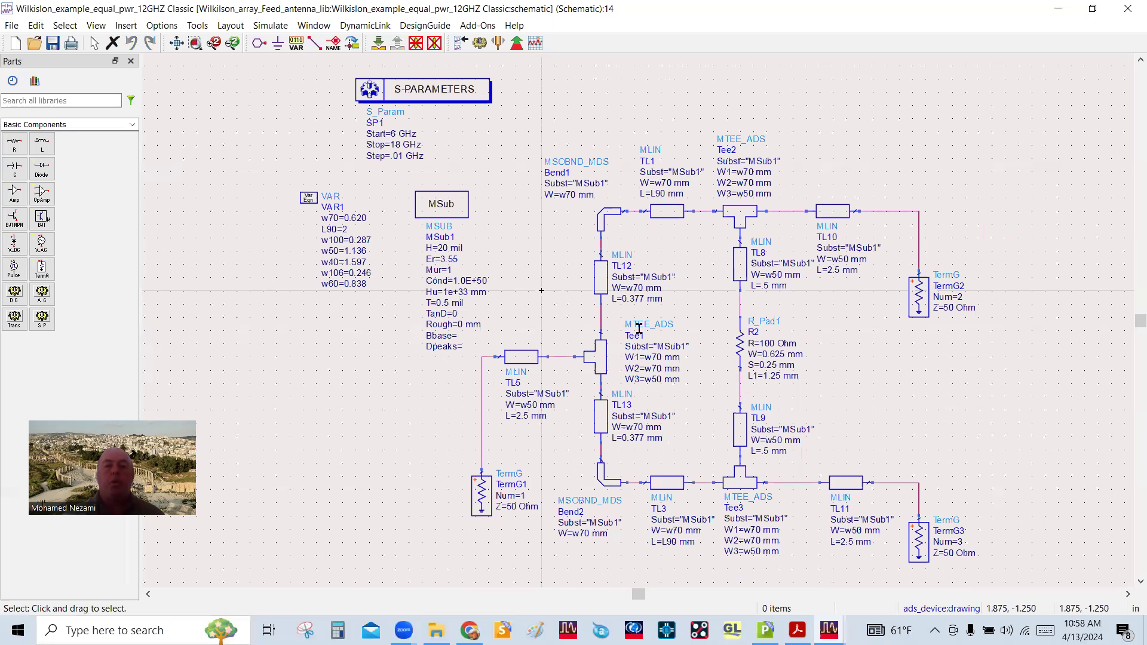
# Examine the classic divider schematic around the isolation resistor R2.
pyautogui.scroll(2, 634, 392)
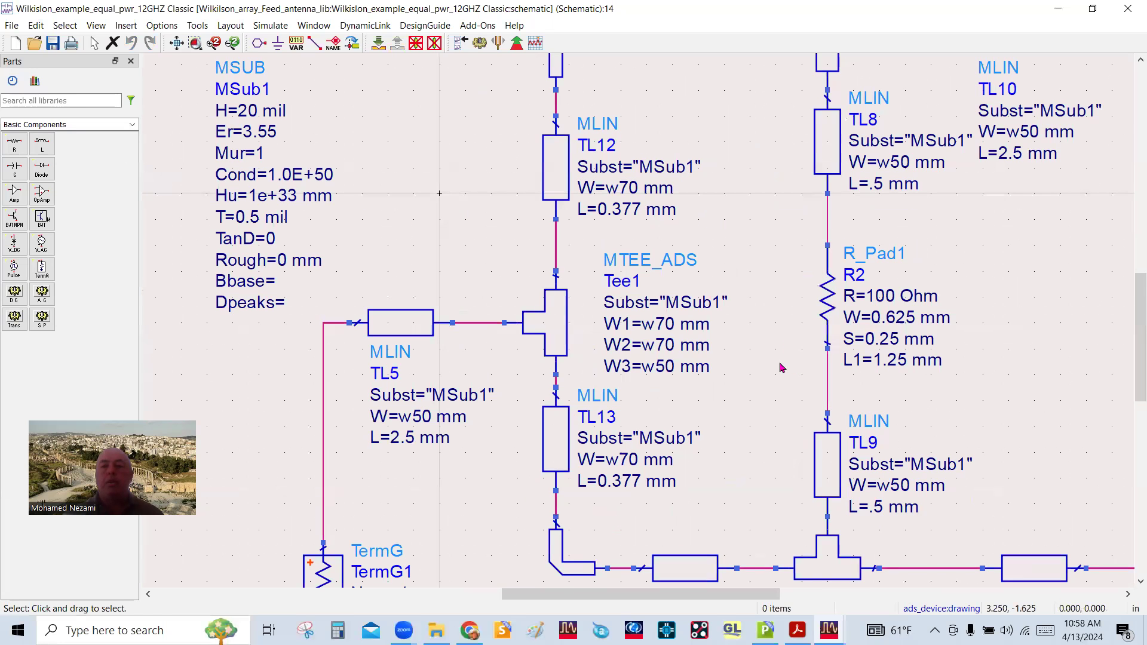
pyautogui.scroll(-2, 736, 333)
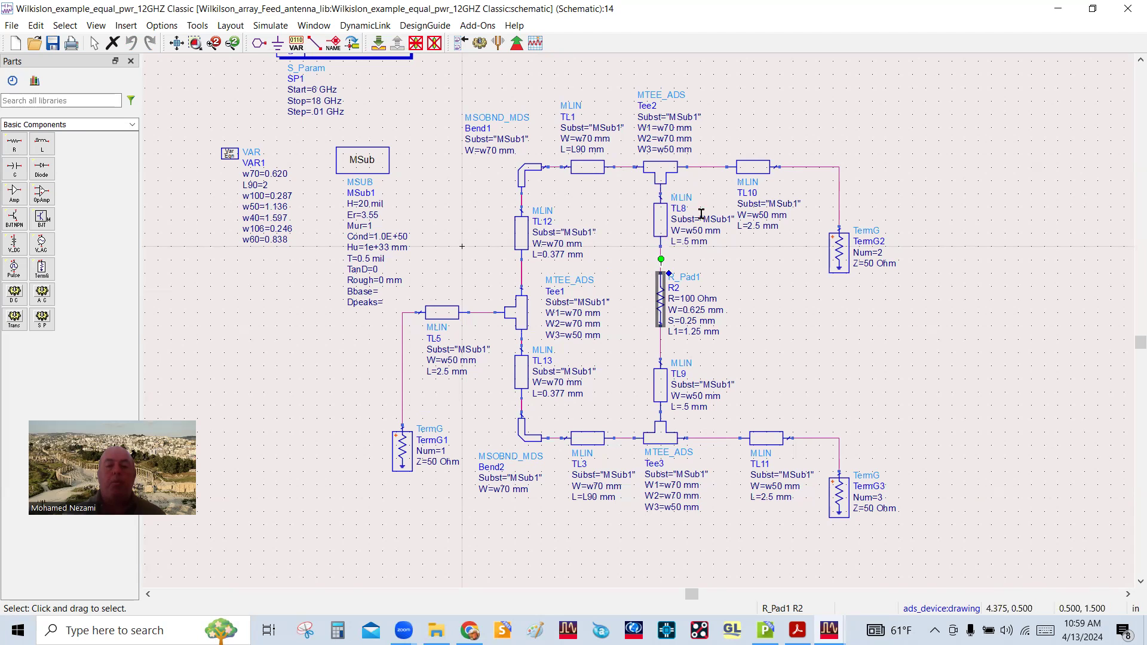
pyautogui.click(837, 350)
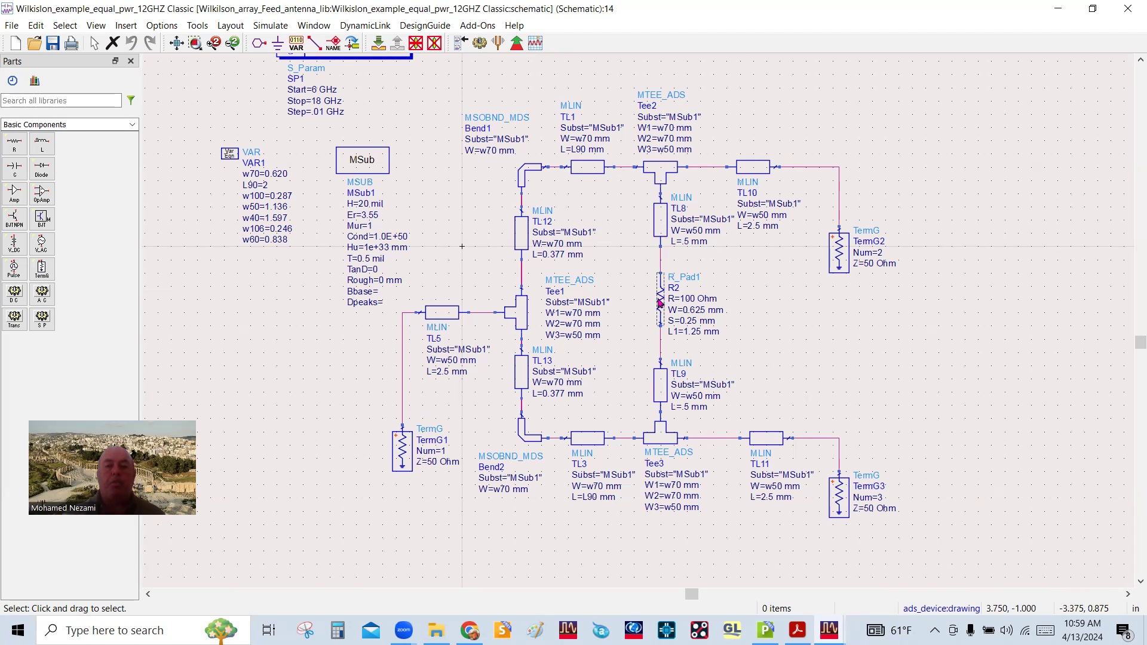
# Simulate the classic divider schematic, examine the S-parameter plot, and close the results window.
pyautogui.click(485, 46)
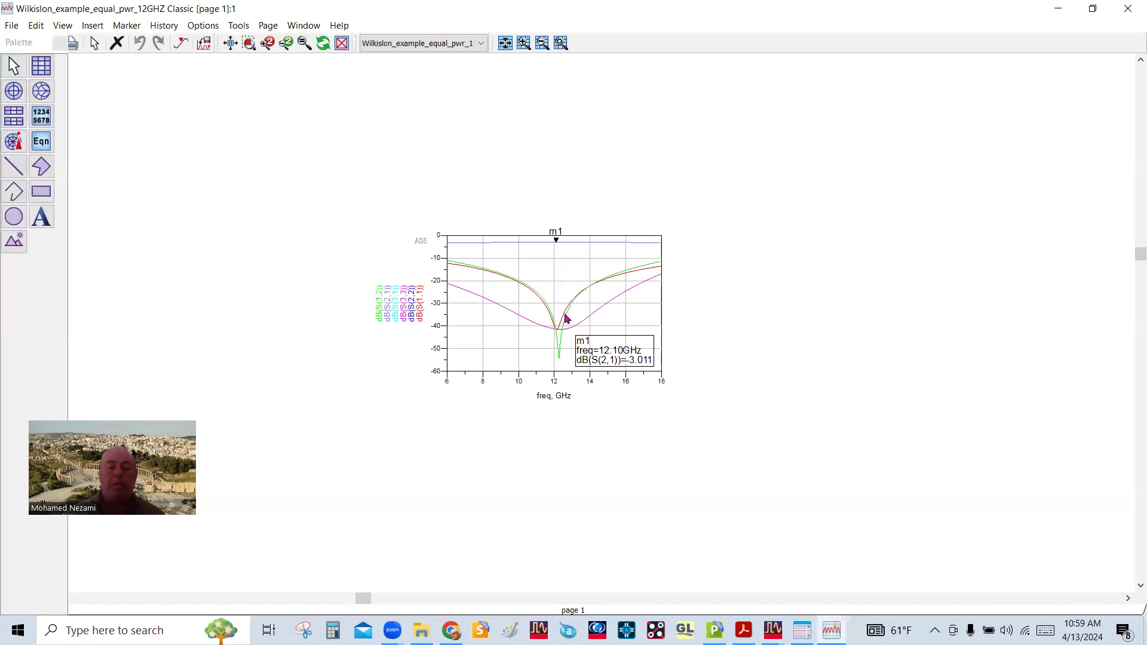
pyautogui.scroll(2, 567, 318)
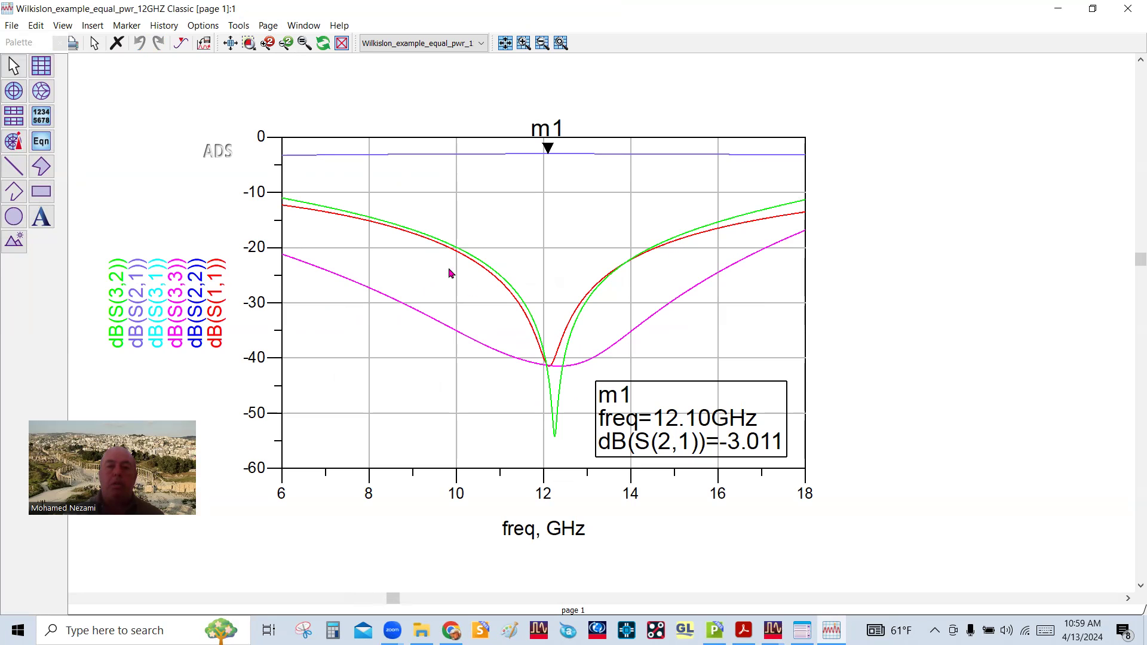
pyautogui.click(1127, 10)
pyautogui.click(506, 178)
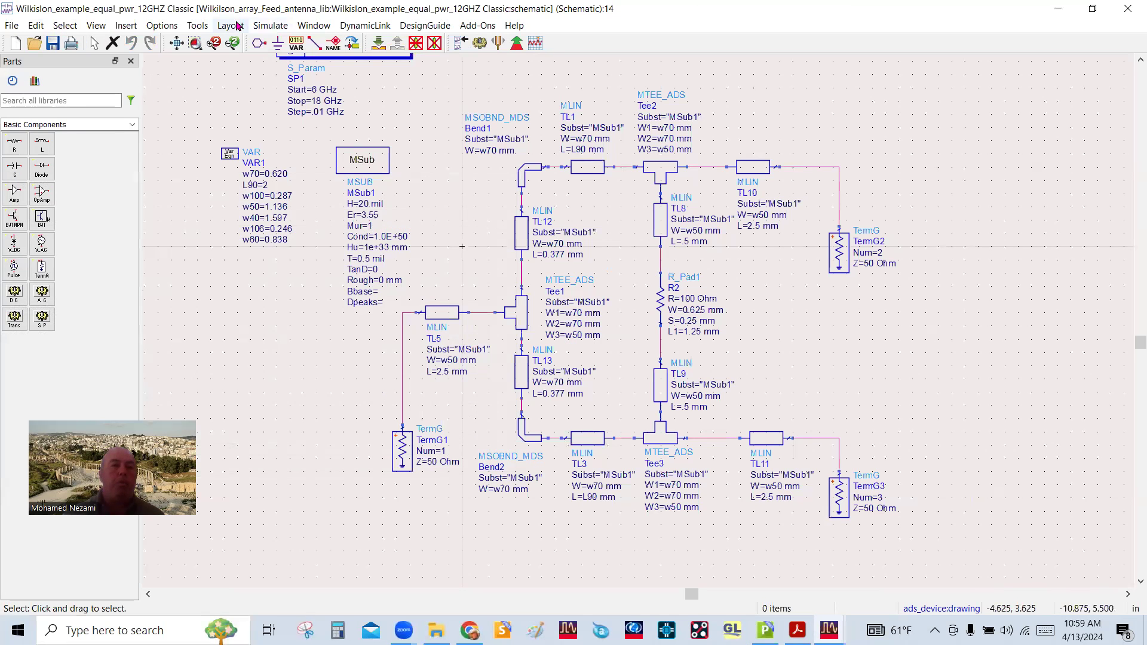
# Minimize the schematic and open the layout of the Wilkislon_example_equal_pwr_12GHZ Classic cell.
pyautogui.click(231, 26)
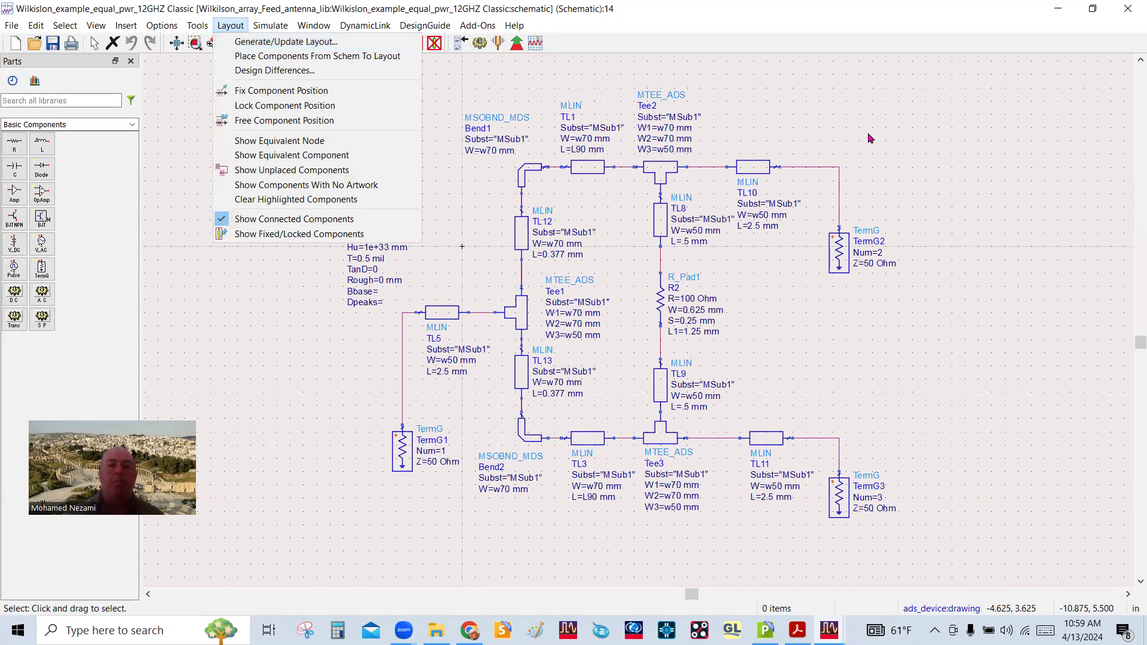
pyautogui.click(1063, 11)
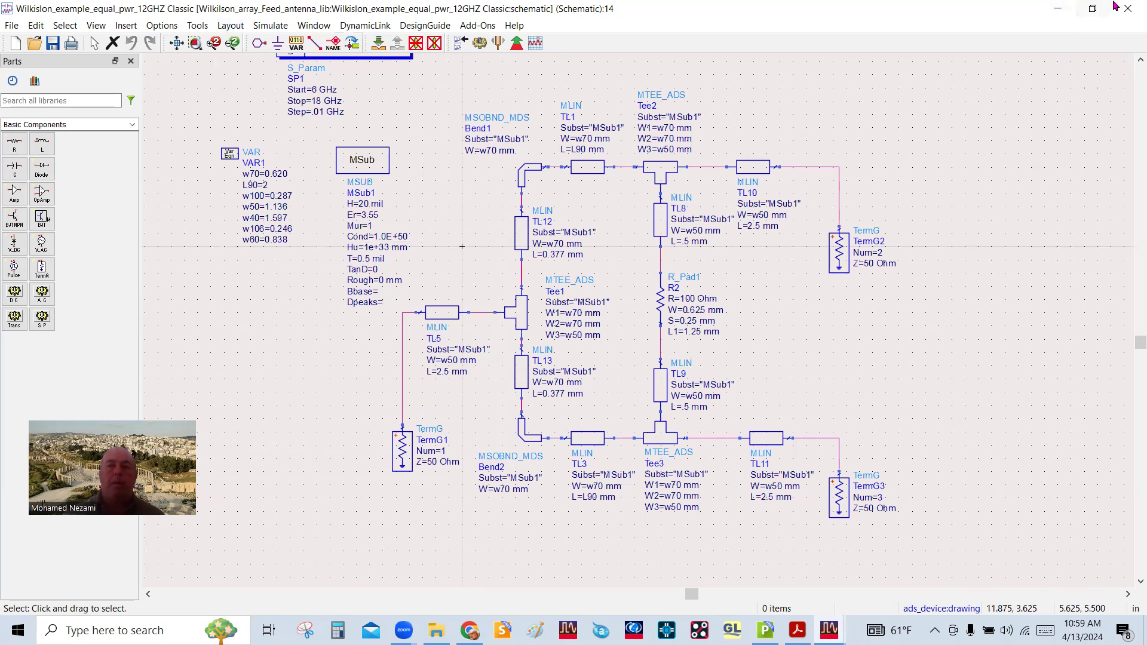
pyautogui.click(1058, 9)
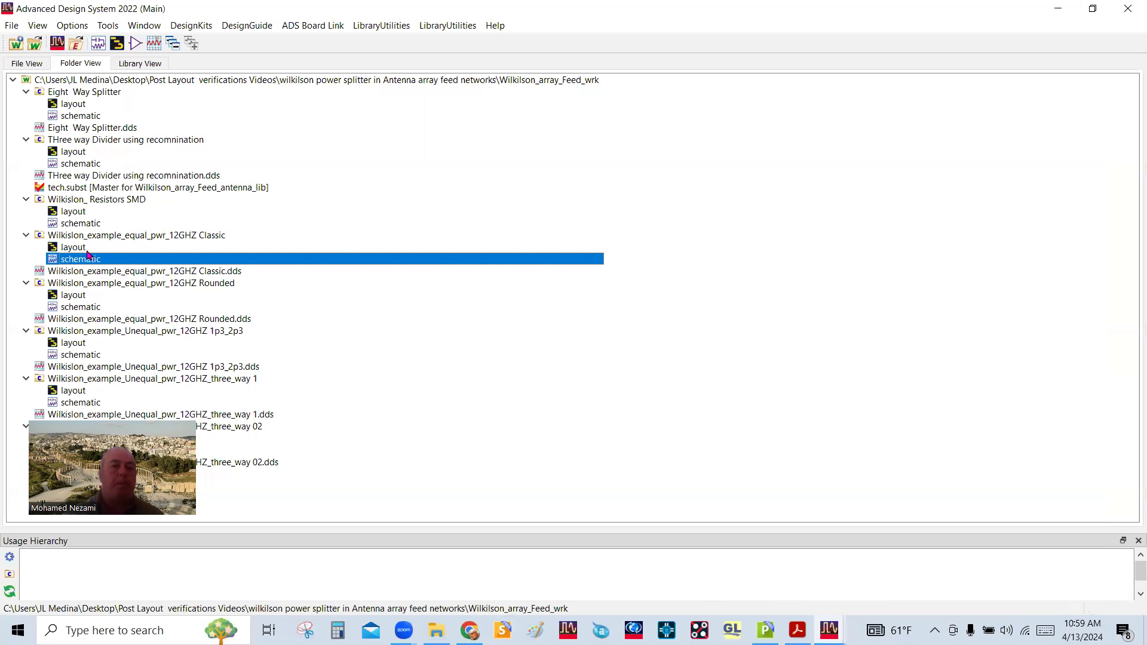
pyautogui.doubleClick(73, 248)
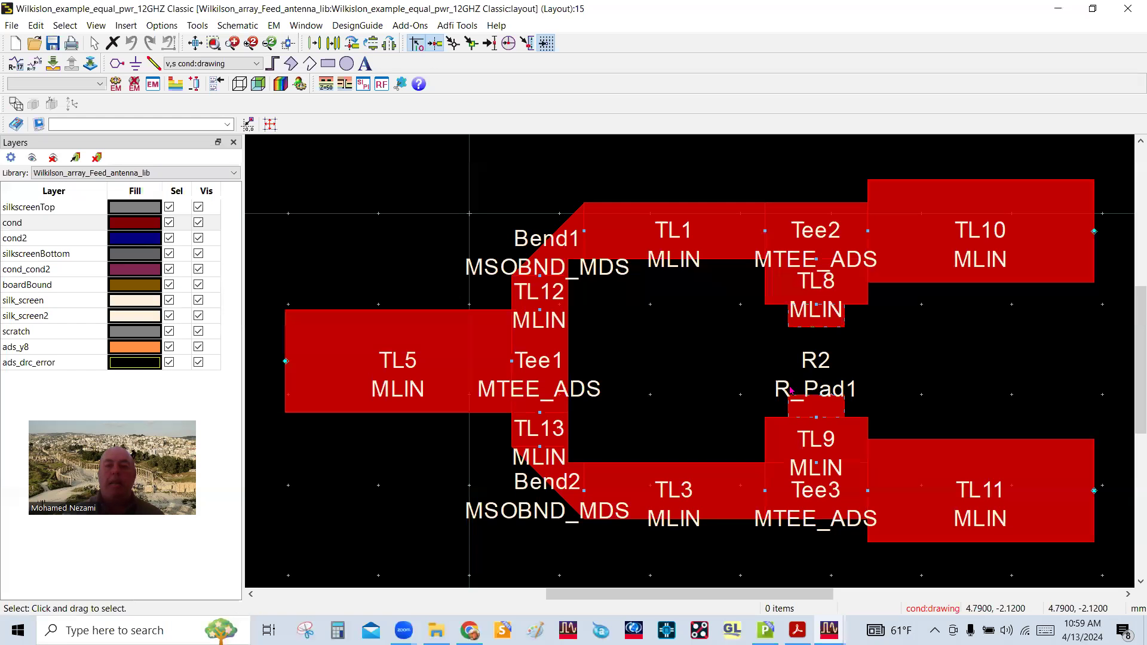
# Move resistor R2 out of the gap between TL8 and TL9 and put it back in place.
pyautogui.moveTo(705, 287); pyautogui.dragTo(980, 349)
pyautogui.scroll(1, 811, 380)
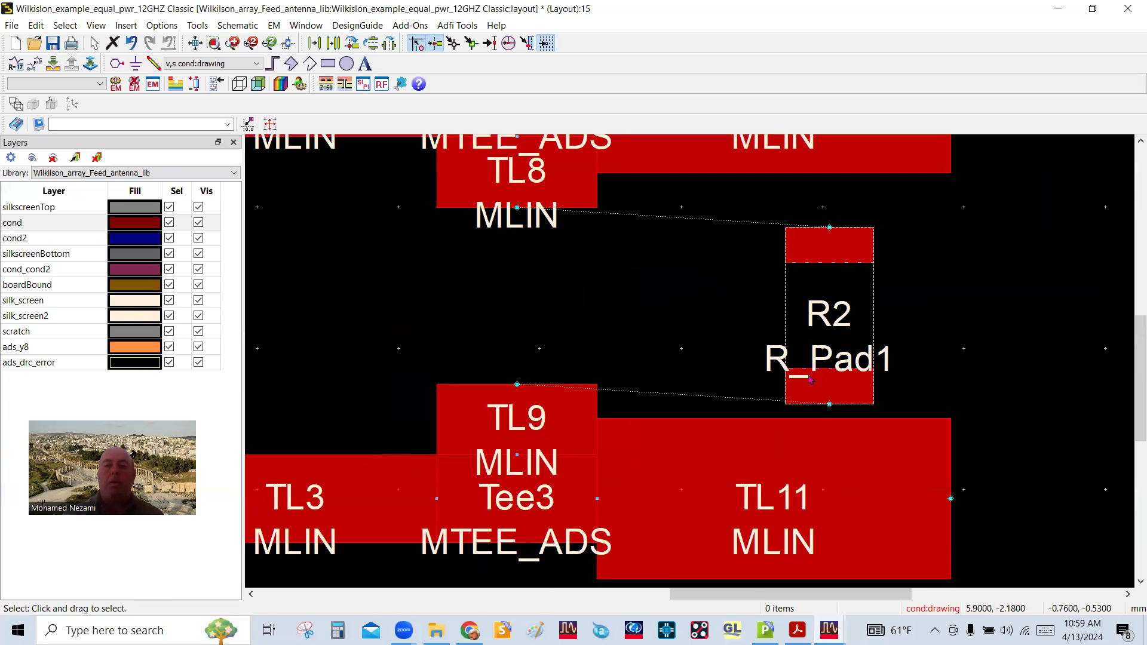
pyautogui.scroll(-2, 323, 363)
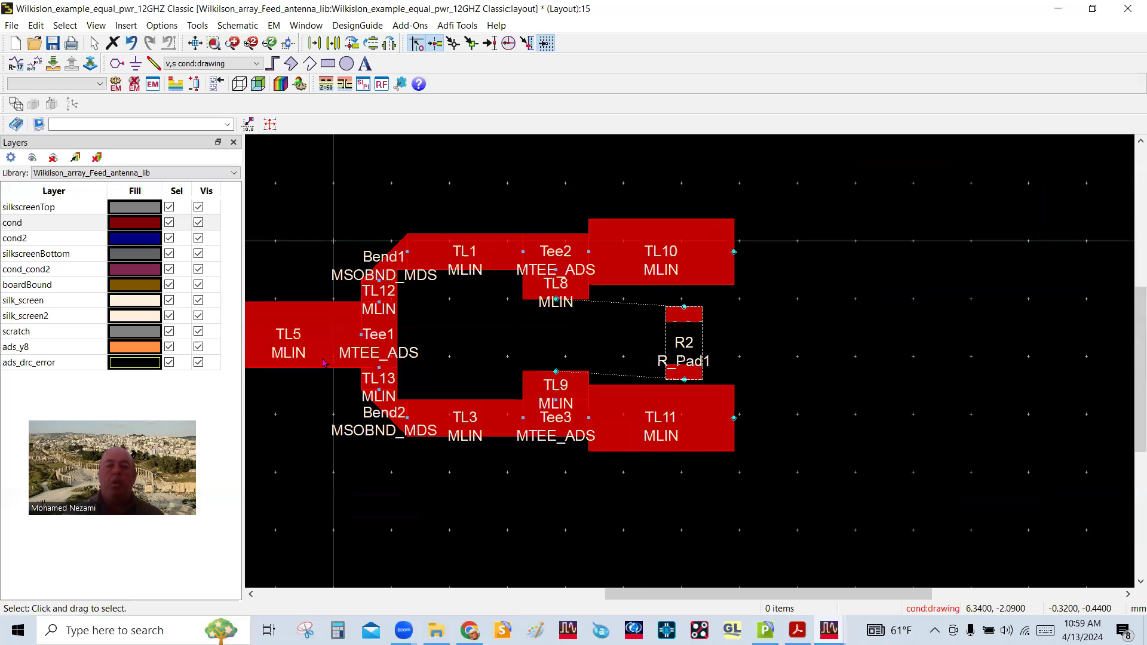
pyautogui.scroll(1, 323, 363)
pyautogui.moveTo(971, 316); pyautogui.dragTo(816, 306)
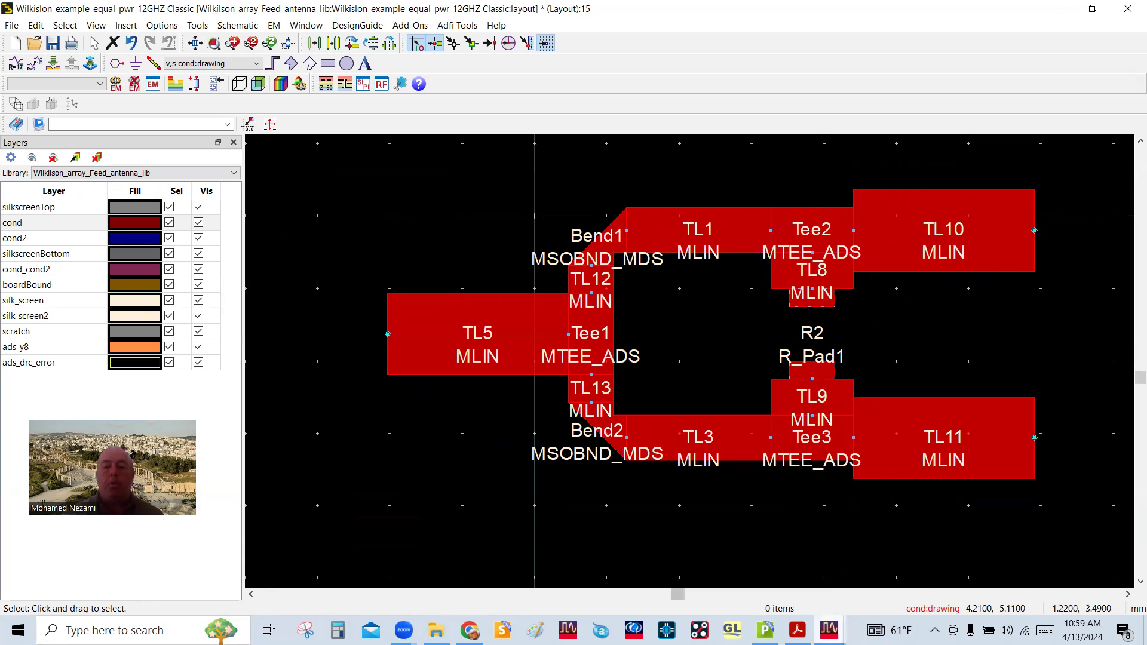
# Check resistor R2's R_Pad1 parameters in the open schematic and return to the layout.
pyautogui.moveTo(830, 631)
pyautogui.click(829, 568)
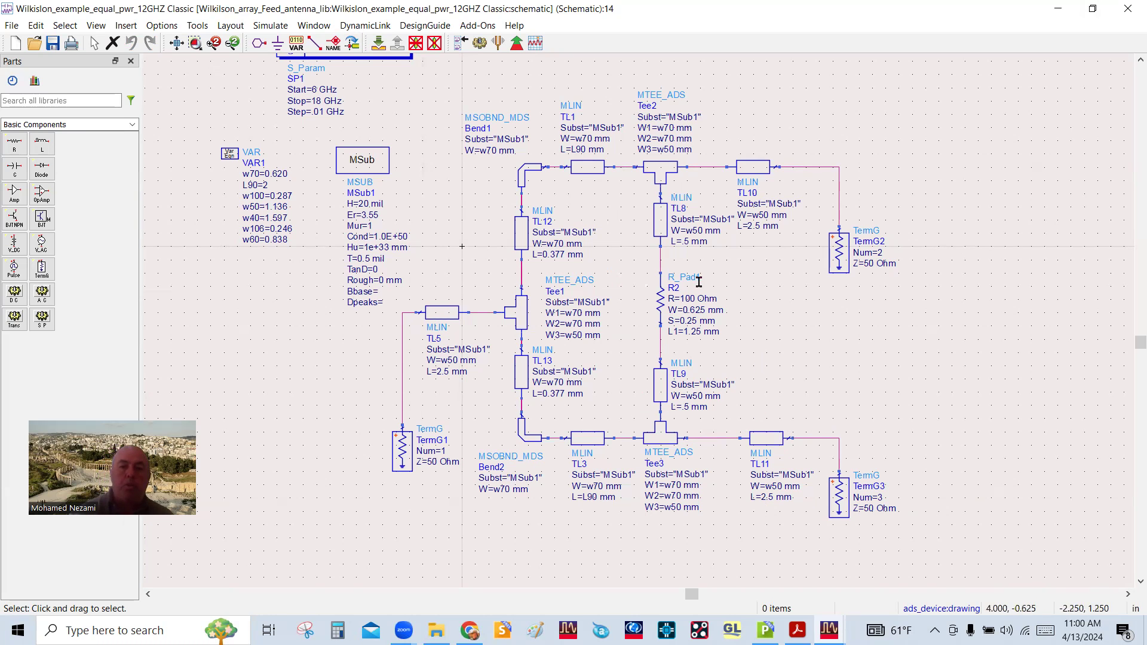
pyautogui.click(1053, 17)
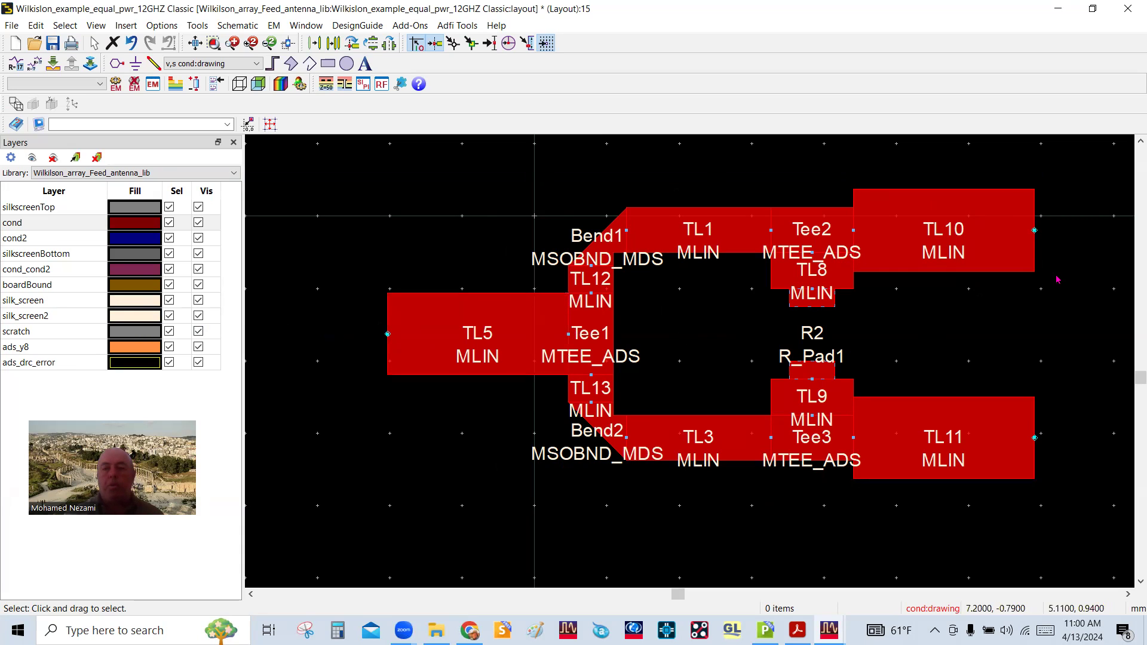
# Move resistor R2 away from TL8 and TL9 into the open area beside the gap.
pyautogui.click(828, 303)
pyautogui.scroll(3, 829, 303)
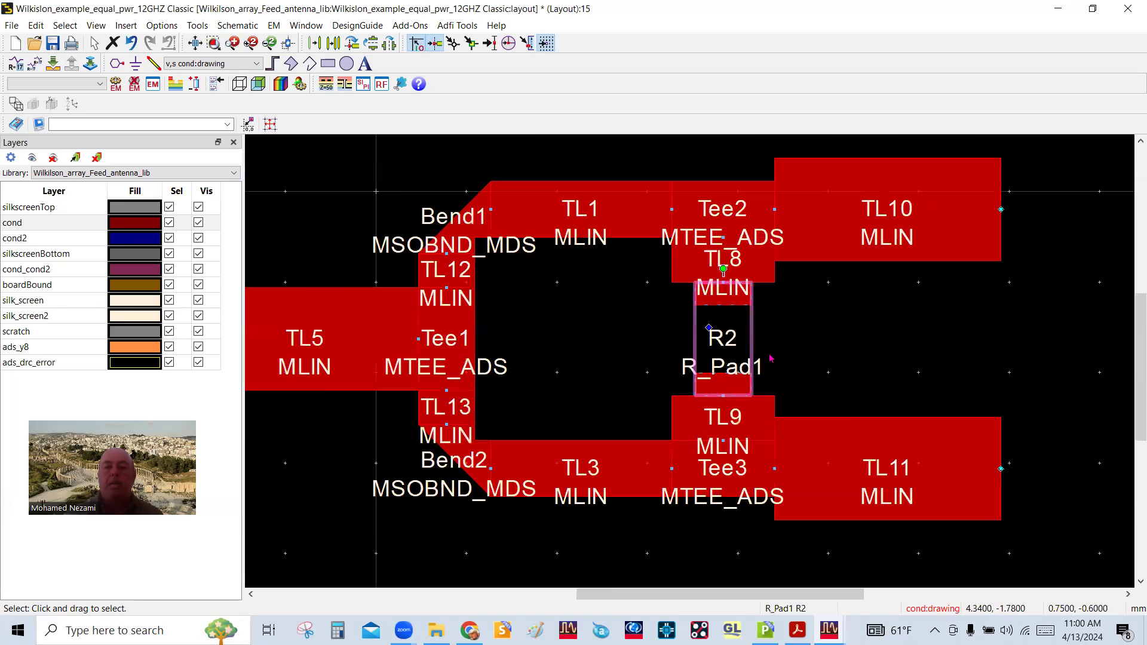
pyautogui.moveTo(672, 264); pyautogui.dragTo(857, 286)
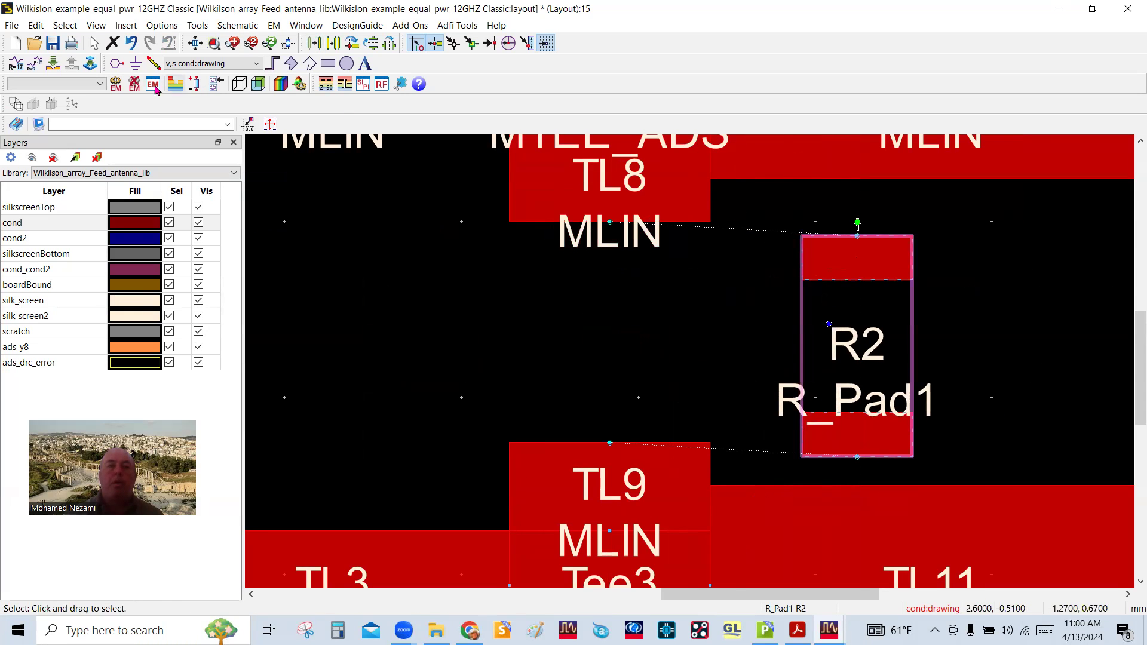
# Undo the last move of resistor R2 in the layout and switch to the Classic cell's schematic.
pyautogui.click(132, 43)
pyautogui.scroll(-3, 364, 309)
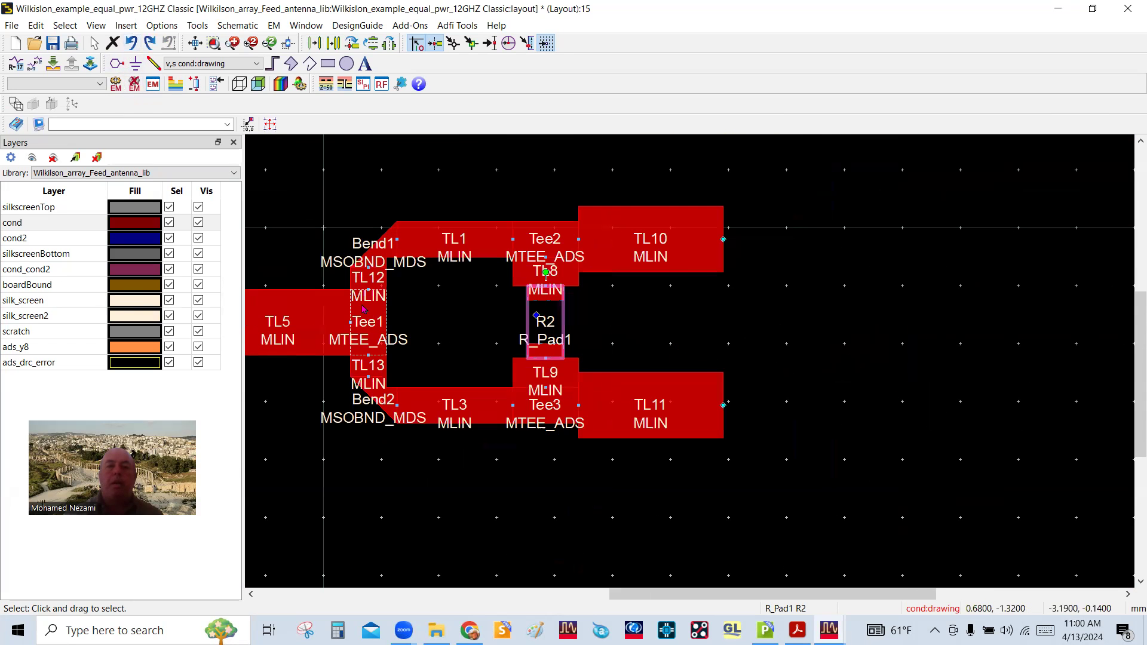
pyautogui.click(830, 630)
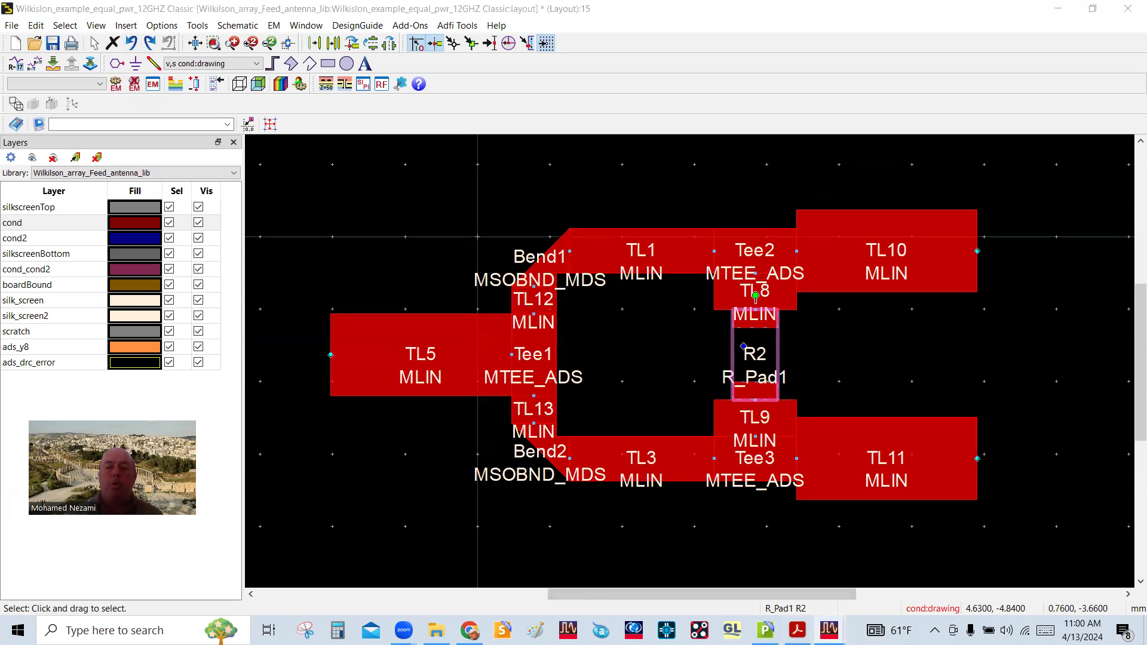
pyautogui.click(879, 579)
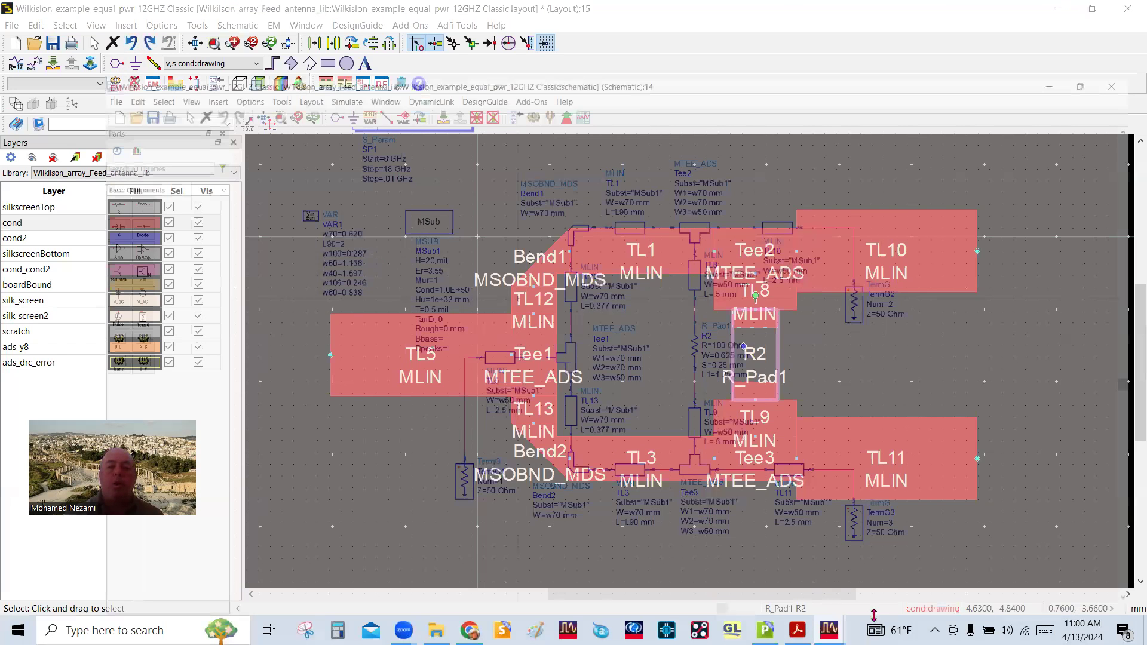
# Reopen the Wilkislon_example_equal_pwr_12GHZ Classic schematic from the main workspace window, view it, and minimize it.
pyautogui.moveTo(829, 631)
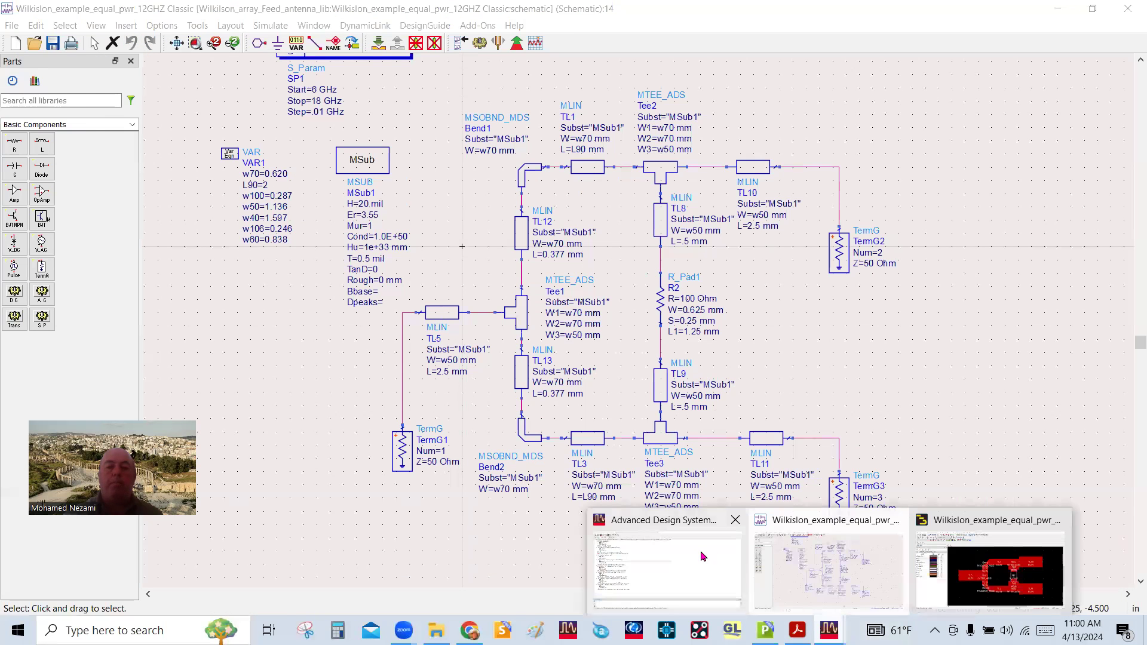
pyautogui.click(700, 550)
pyautogui.click(94, 248)
pyautogui.doubleClick(74, 261)
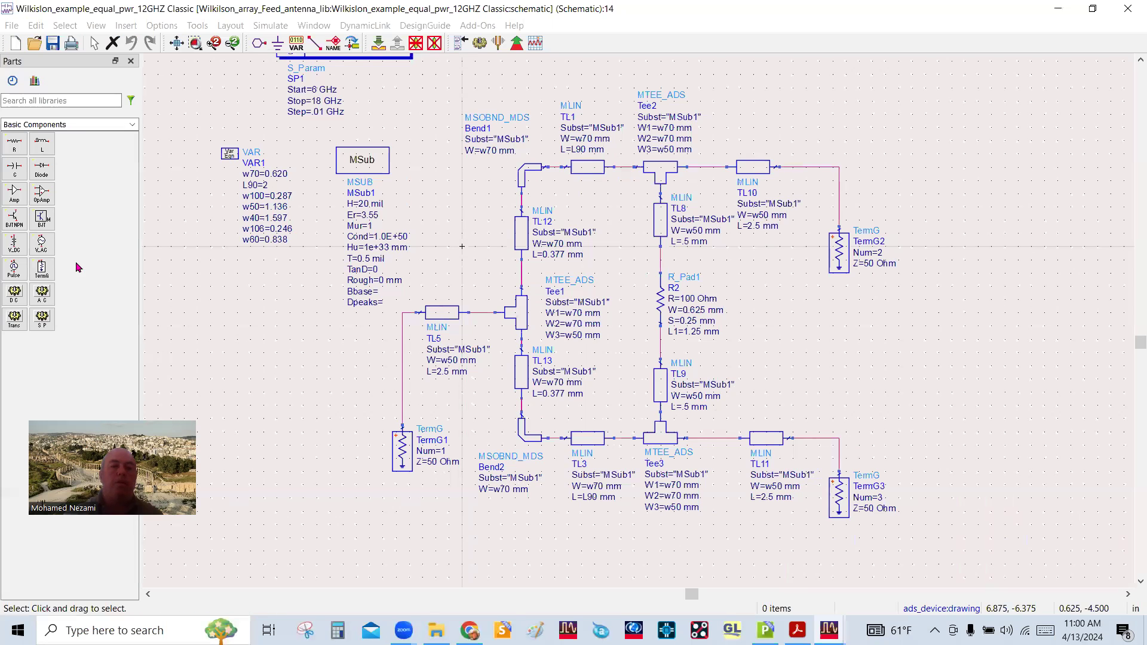
pyautogui.click(1058, 8)
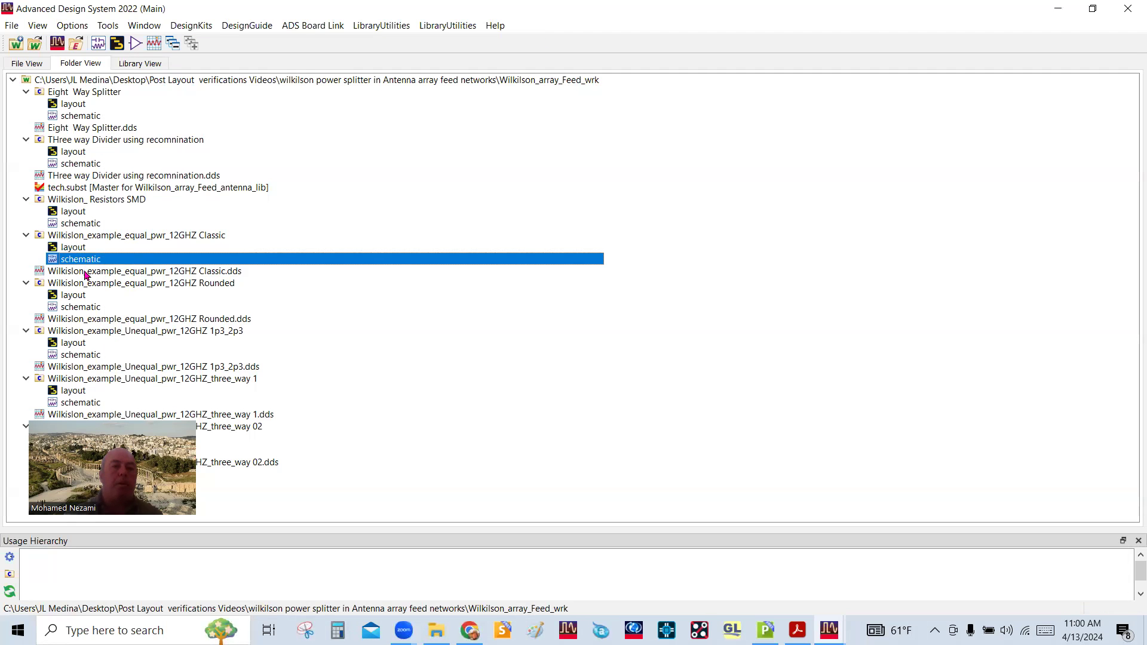
# Open the Wilkislon_example_equal_pwr_12GHZ Classic.dds data display, examine its S-parameter plot, and minimize it.
pyautogui.doubleClick(84, 272)
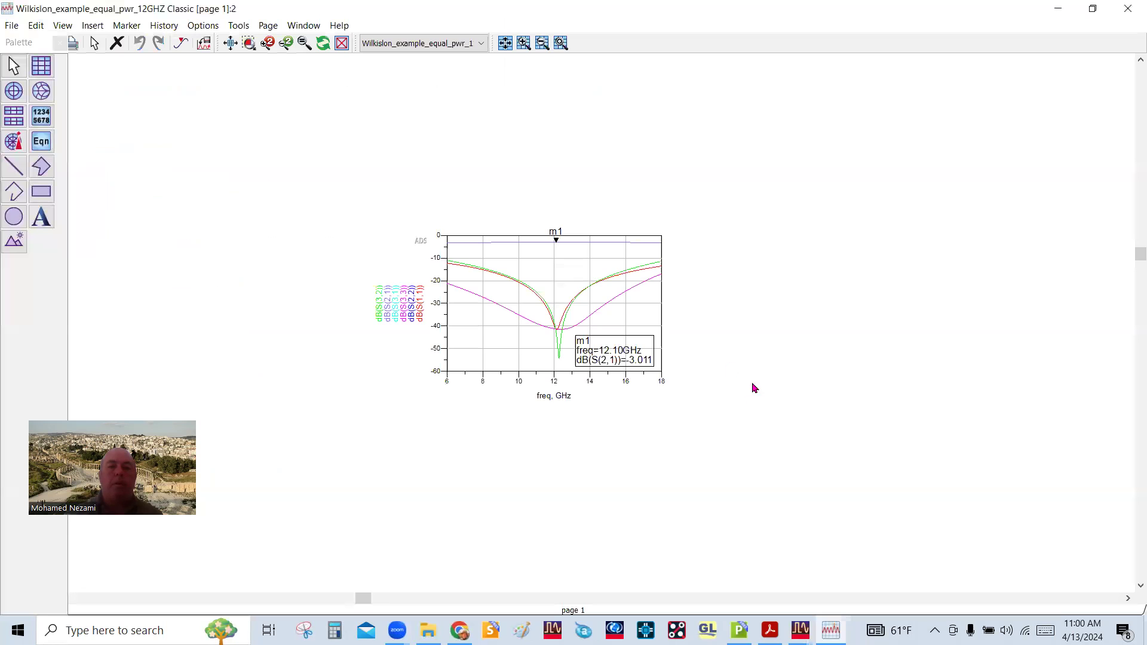
pyautogui.scroll(3, 517, 306)
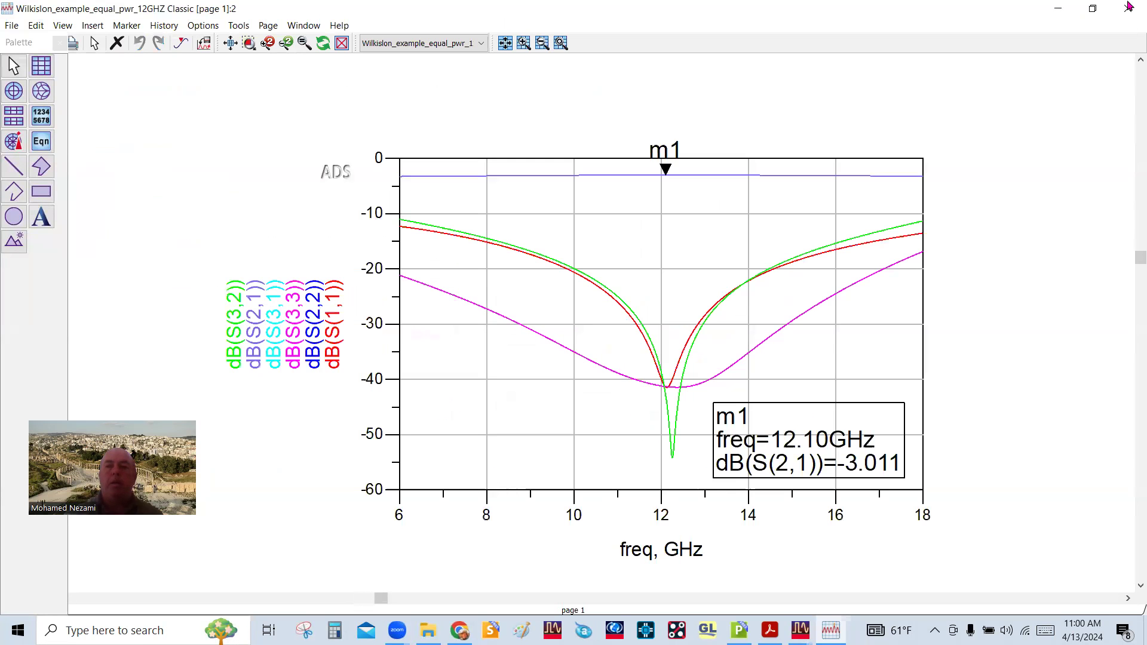
pyautogui.click(1059, 8)
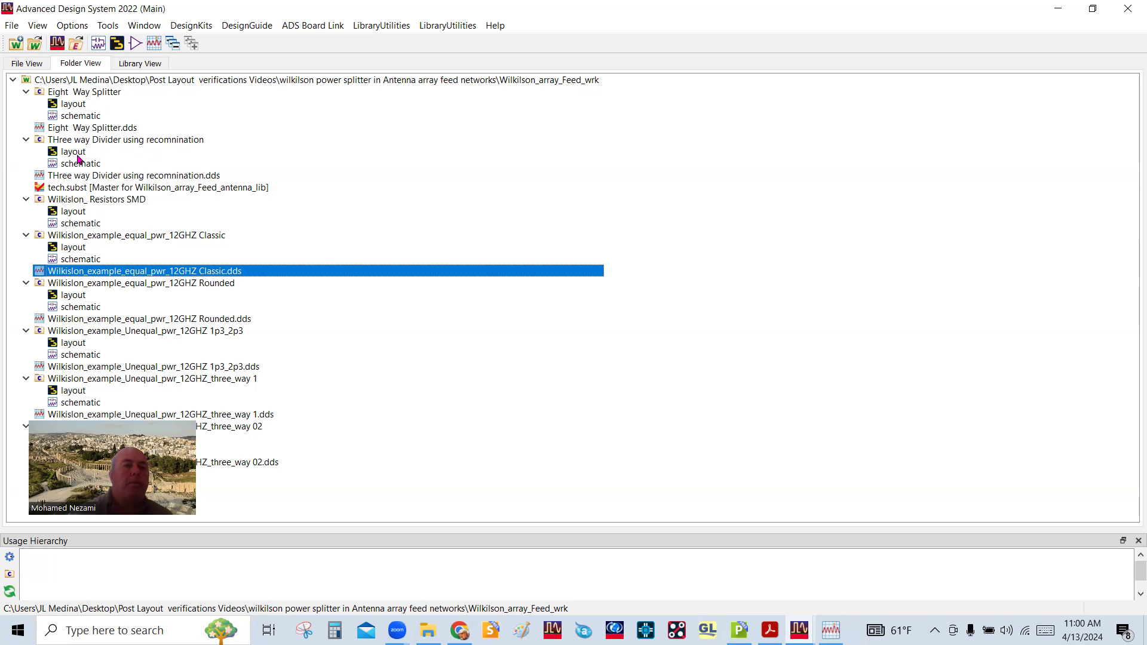
# Open the schematic of the Wilkislon_ Resistors SMD cell from the workspace tree.
pyautogui.click(93, 142)
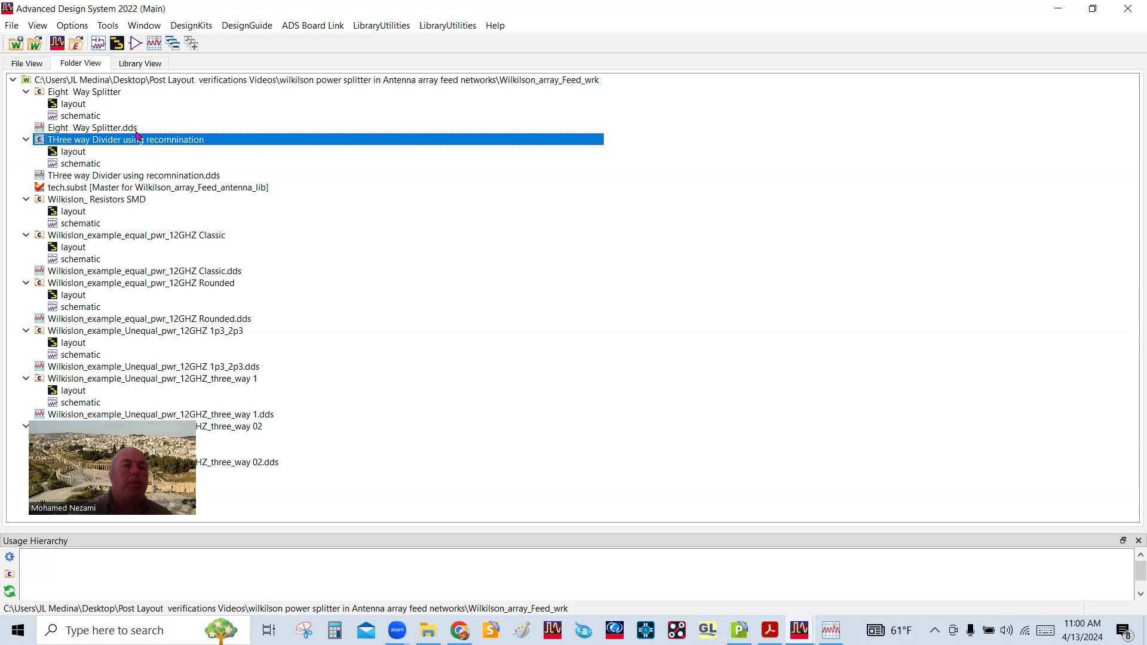
pyautogui.click(89, 131)
pyautogui.click(105, 144)
pyautogui.click(120, 199)
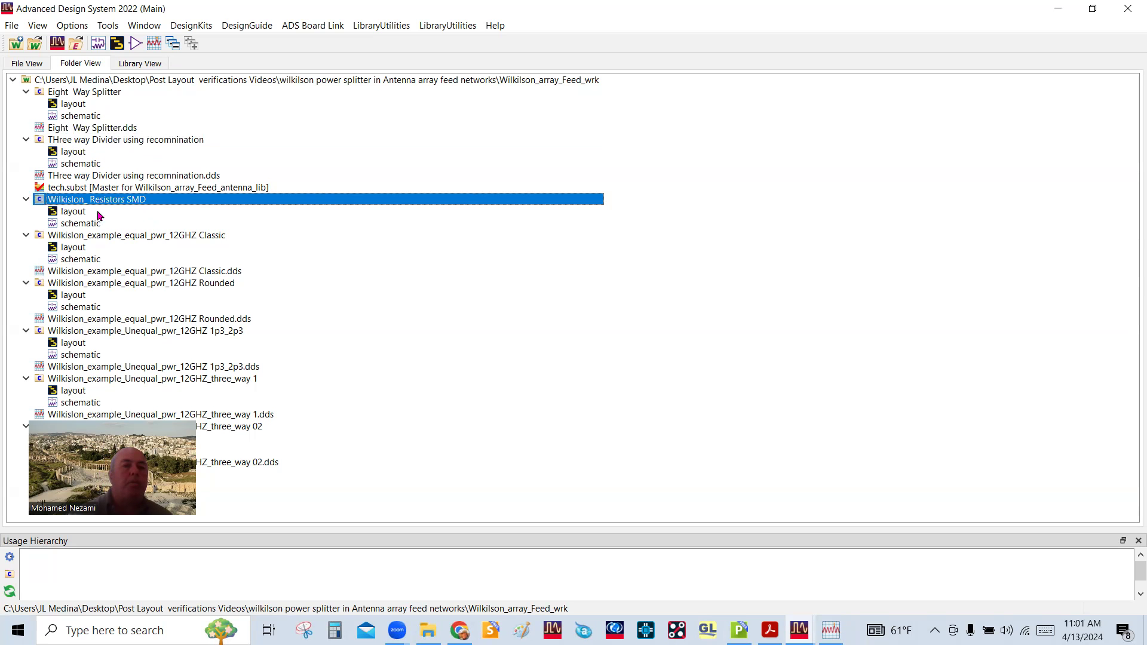
pyautogui.doubleClick(84, 225)
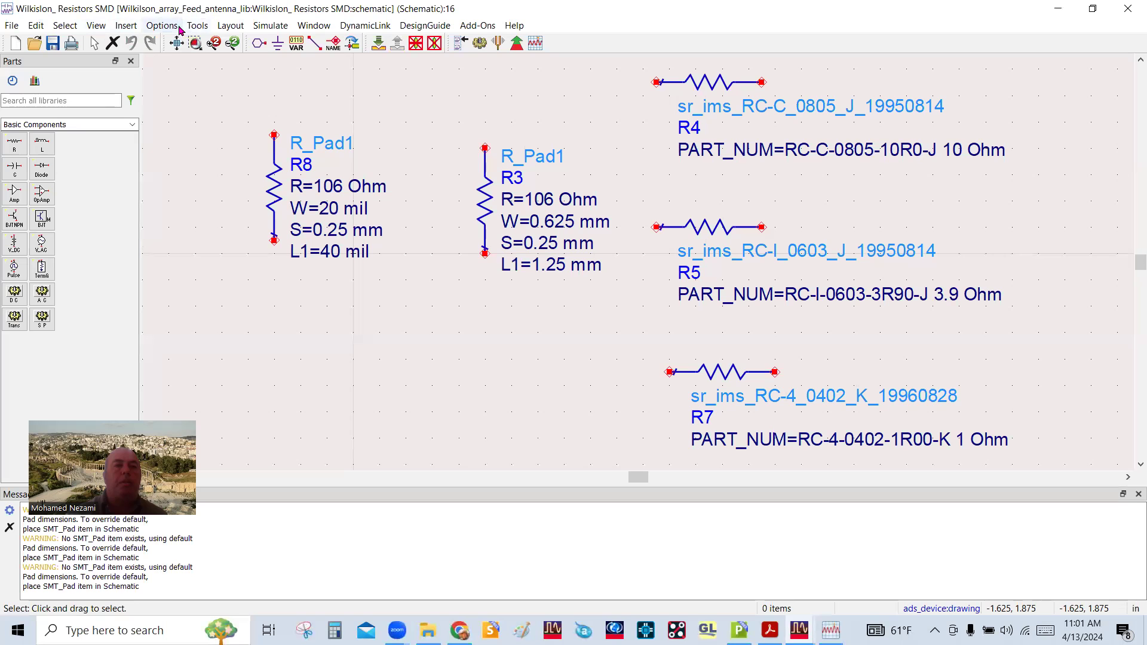
# Generate the layout of the SMD resistors from their schematic.
pyautogui.click(229, 26)
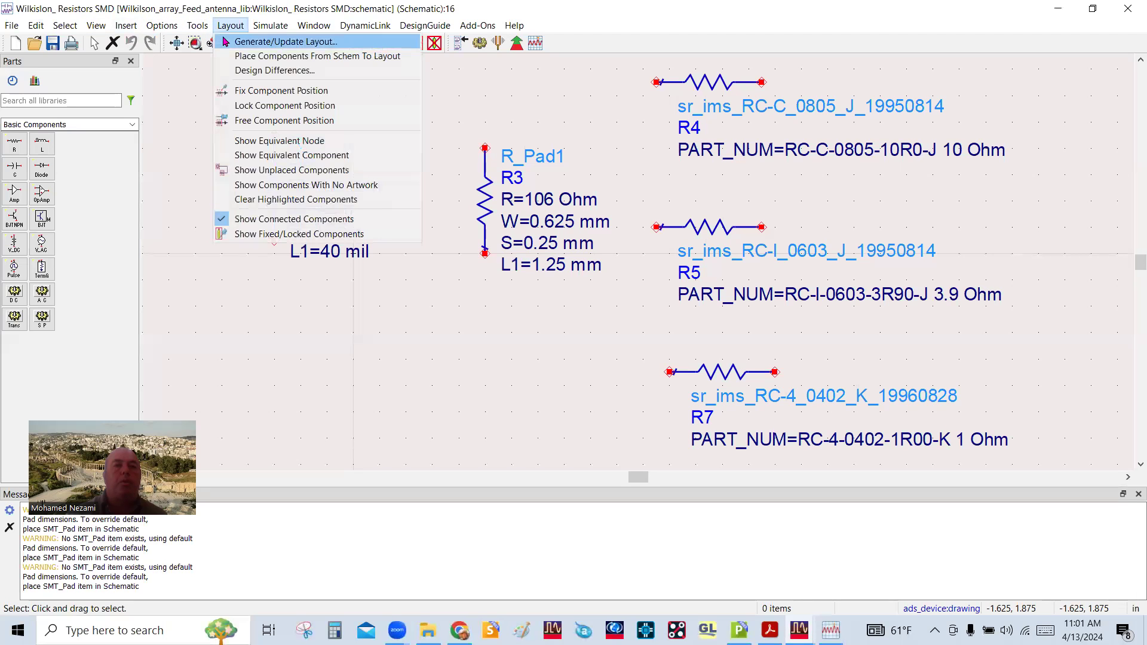
pyautogui.click(225, 42)
pyautogui.click(34, 277)
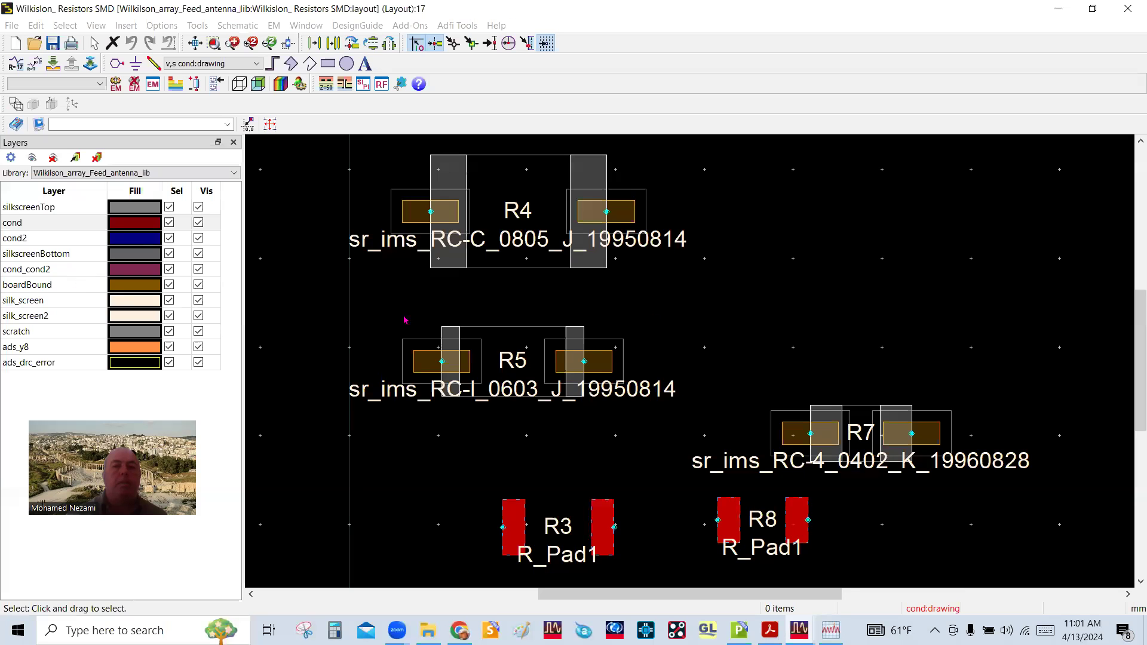
# Nudge resistor R8 slightly and move the 0402 resistor R7 up into the open area away from the R_Pad1 resistors.
pyautogui.scroll(-1, 693, 415)
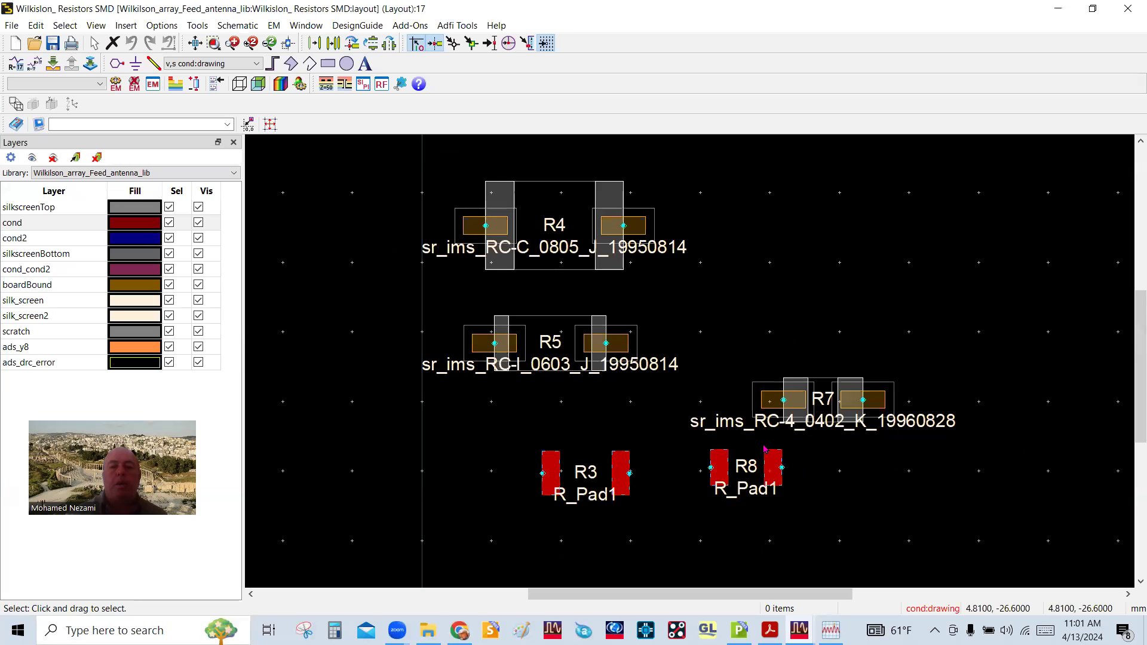
pyautogui.moveTo(766, 451)
pyautogui.mouseDown()
pyautogui.moveTo(718, 445)
pyautogui.moveTo(761, 459)
pyautogui.mouseUp()
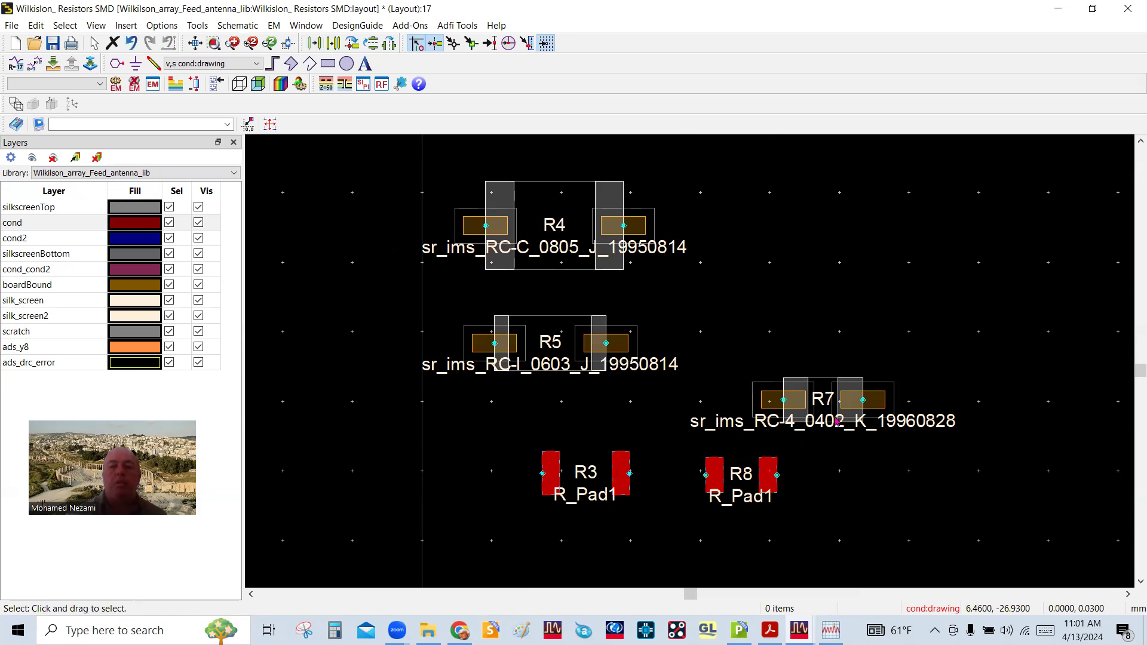
pyautogui.moveTo(838, 422); pyautogui.dragTo(853, 324)
pyautogui.click(869, 349)
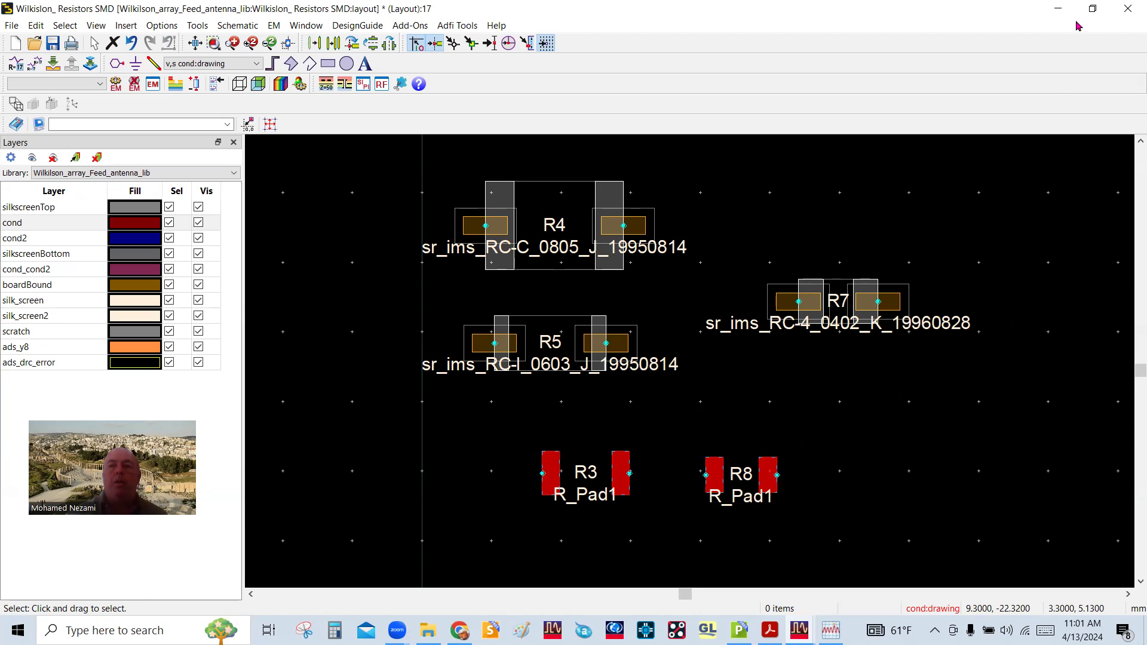
# Close the SMD resistor layout with its changes saved, dismiss the layout generation status, and close the schematic.
pyautogui.click(1128, 8)
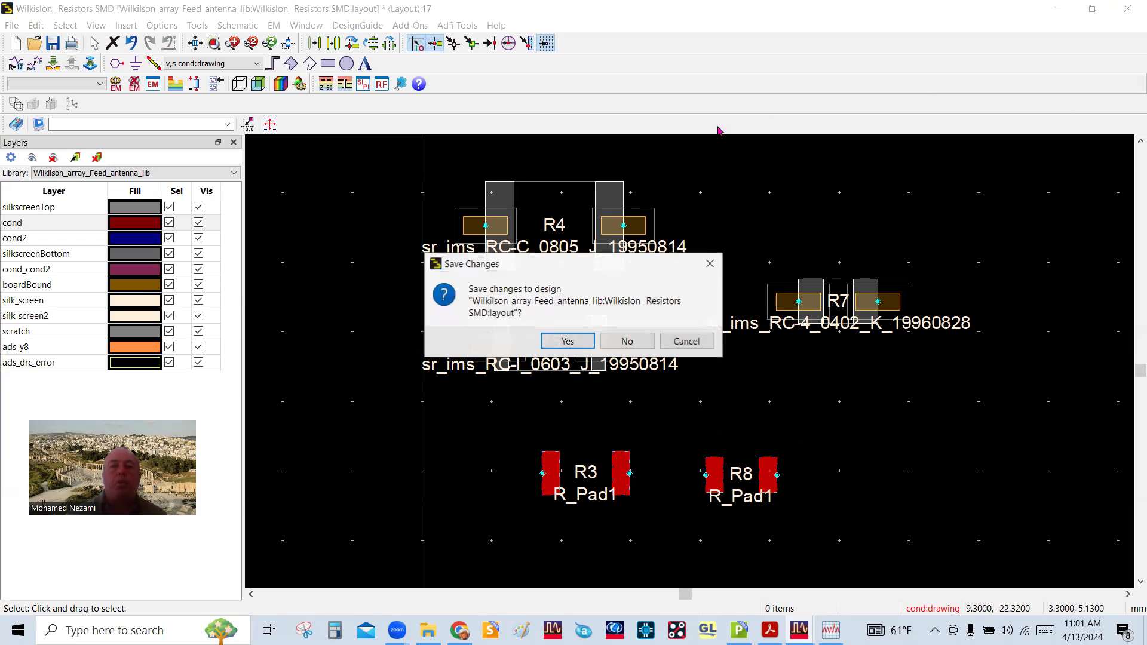
pyautogui.click(568, 342)
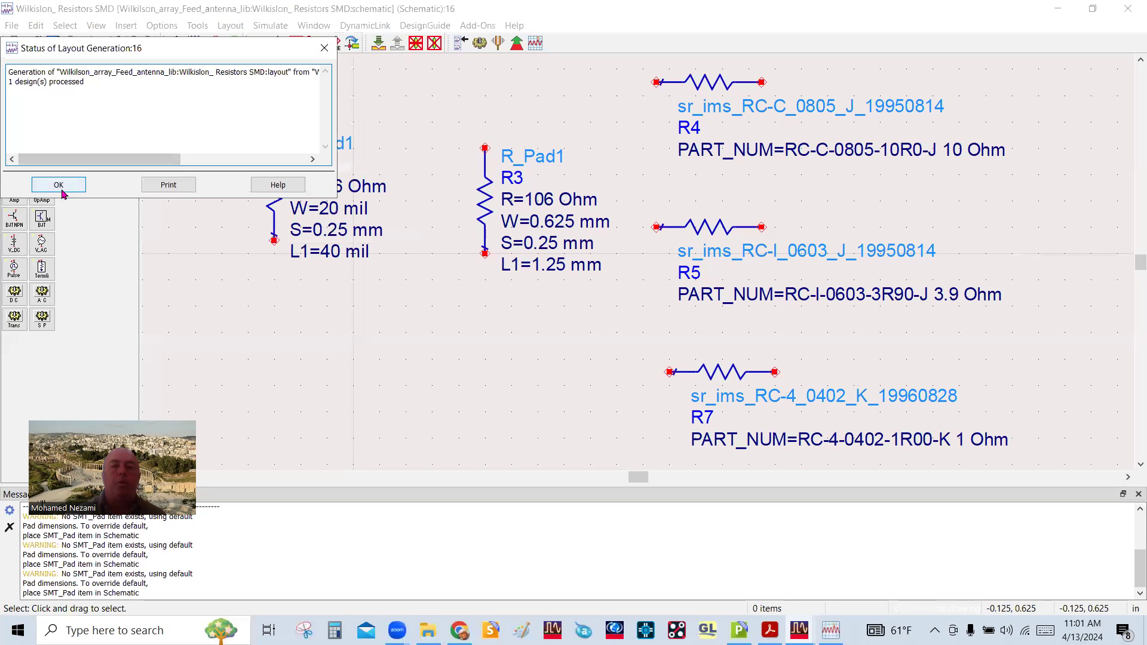
pyautogui.click(59, 185)
pyautogui.click(1127, 10)
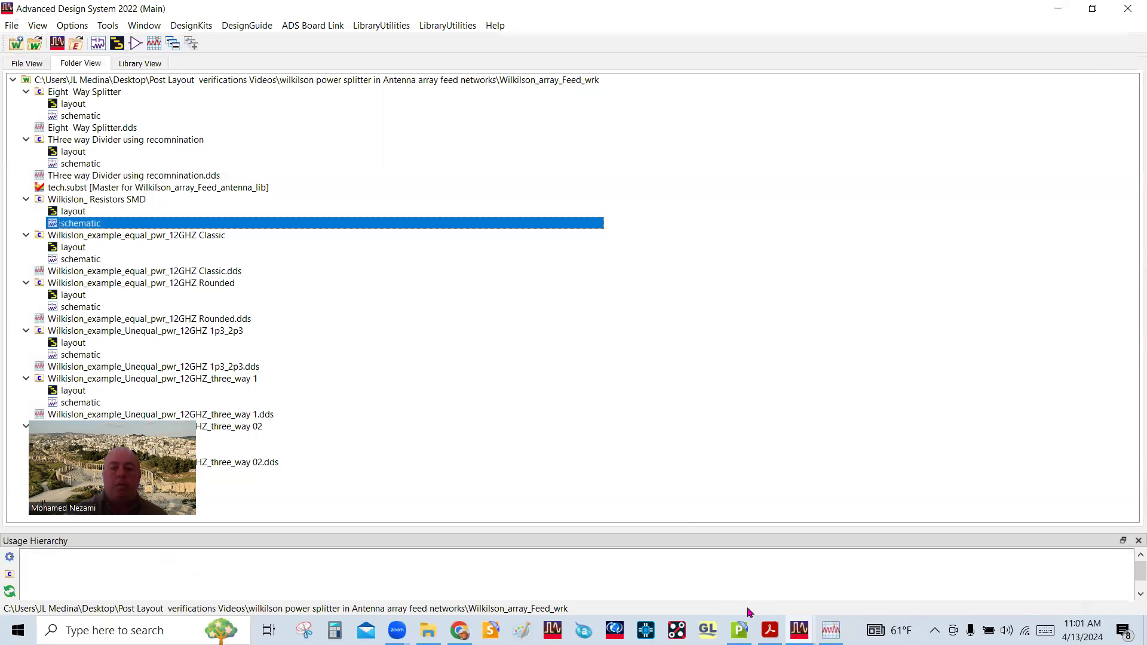
# Switch to the Wilkinson divider PDF in Acrobat and show the Example 2: Classical 2 Way Wilkinson Divider page.
pyautogui.click(770, 630)
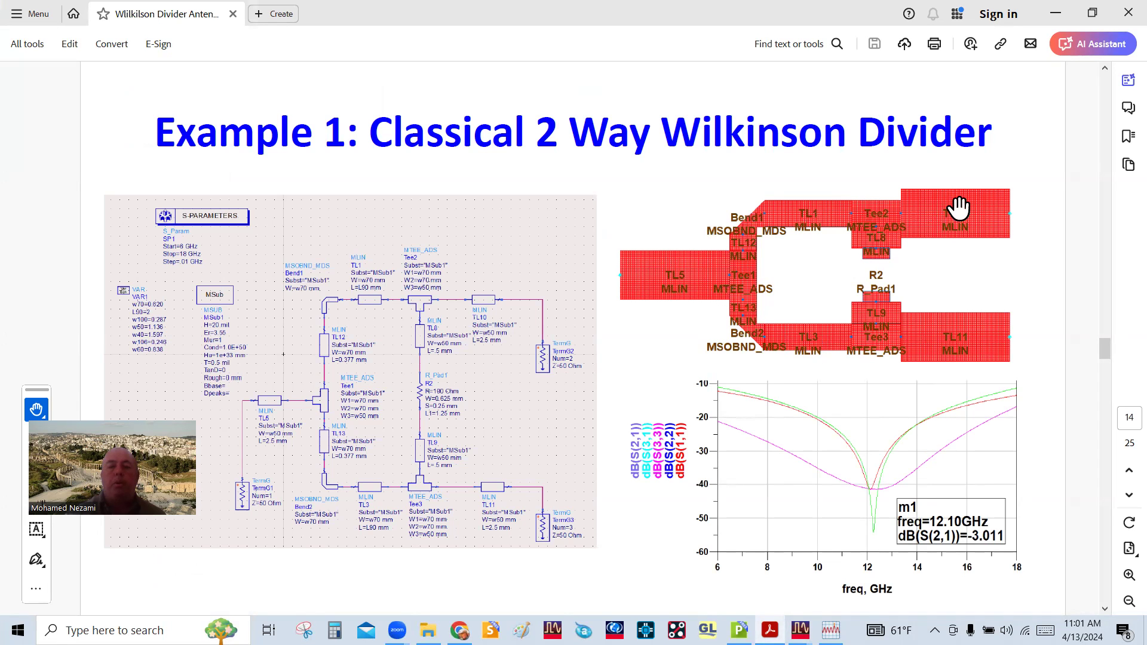
pyautogui.scroll(-1, 537, 299)
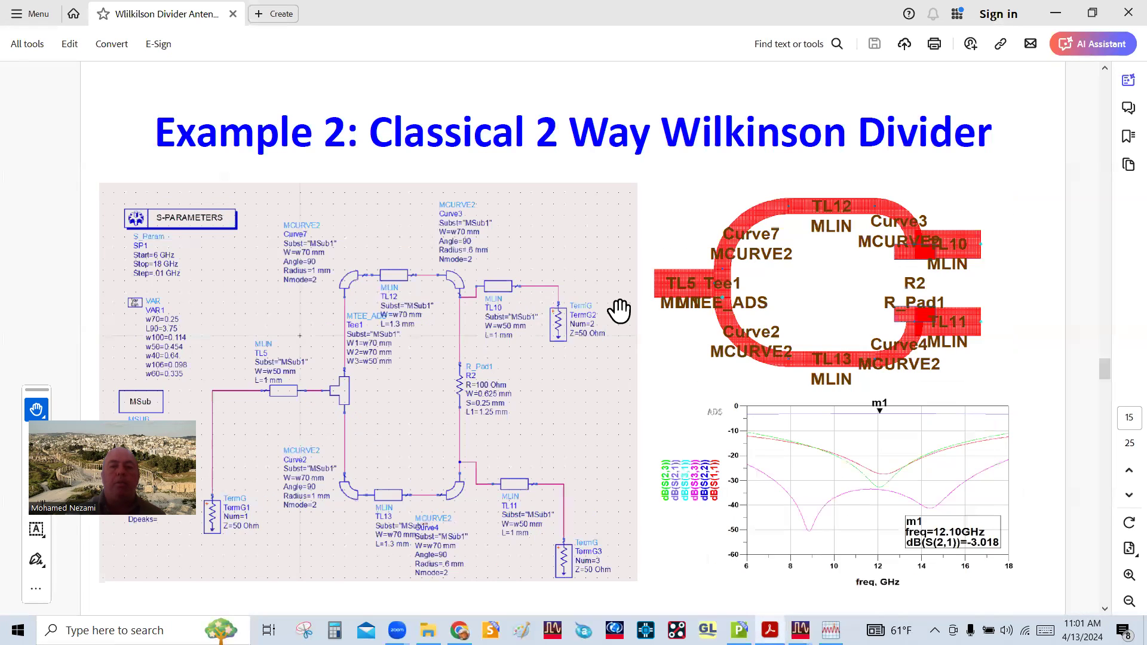
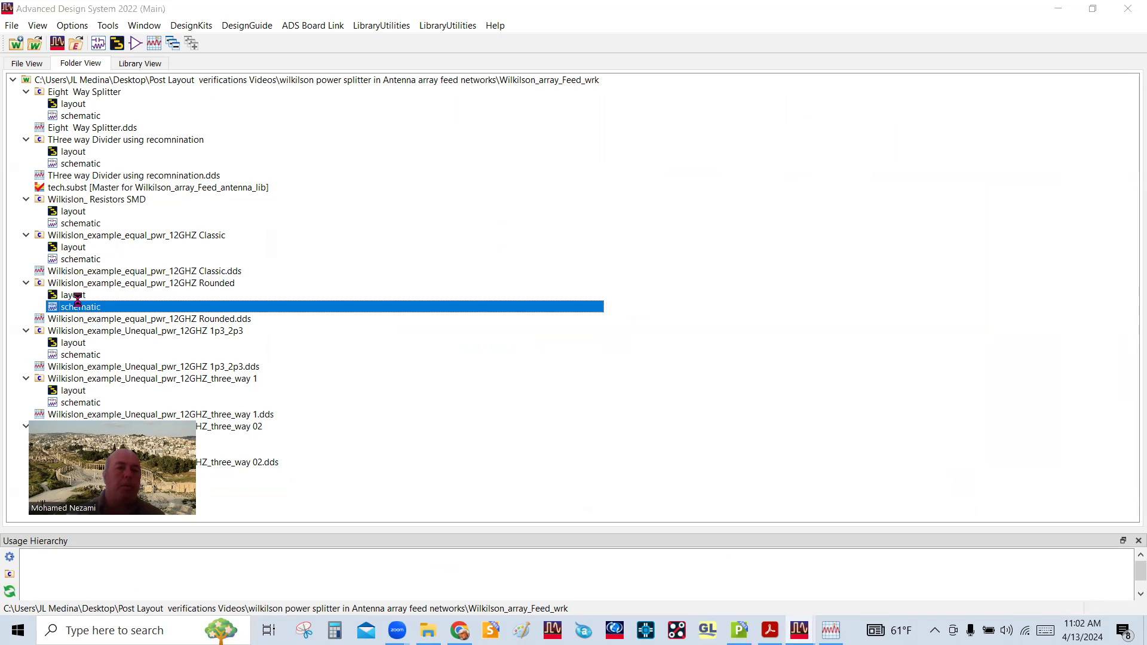
# Shift line TL12 slightly toward Curve3 in the Rounded divider schematic so its label clears the Tee1 label.
pyautogui.scroll(1, 644, 330)
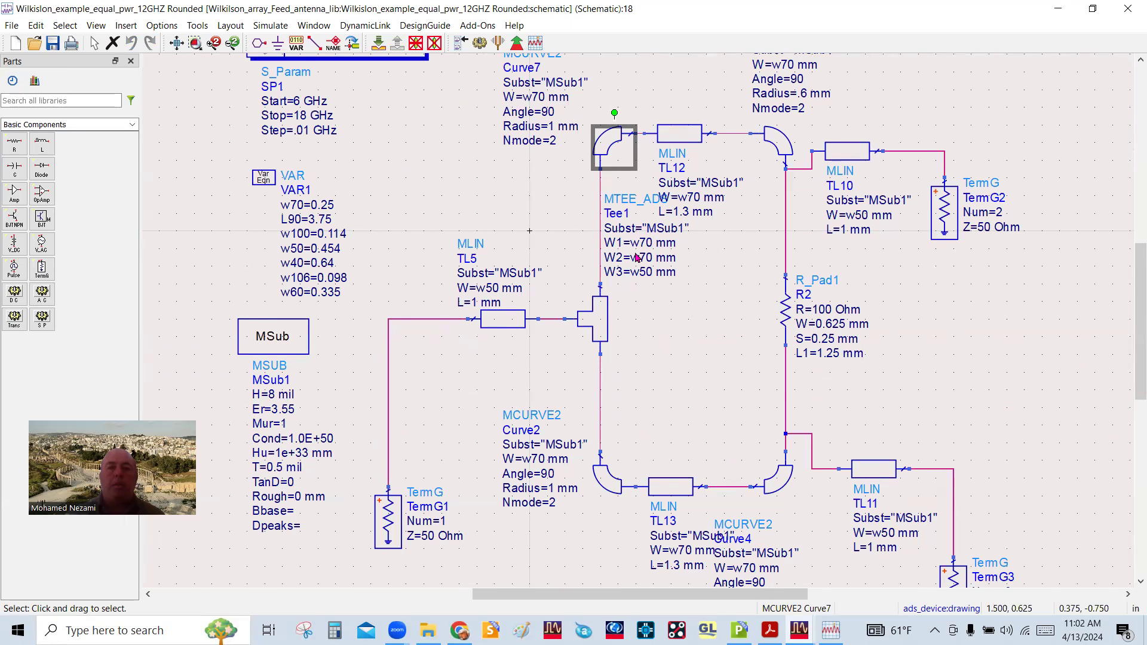
pyautogui.scroll(1, 637, 258)
pyautogui.scroll(1, 605, 253)
pyautogui.scroll(-4, 652, 331)
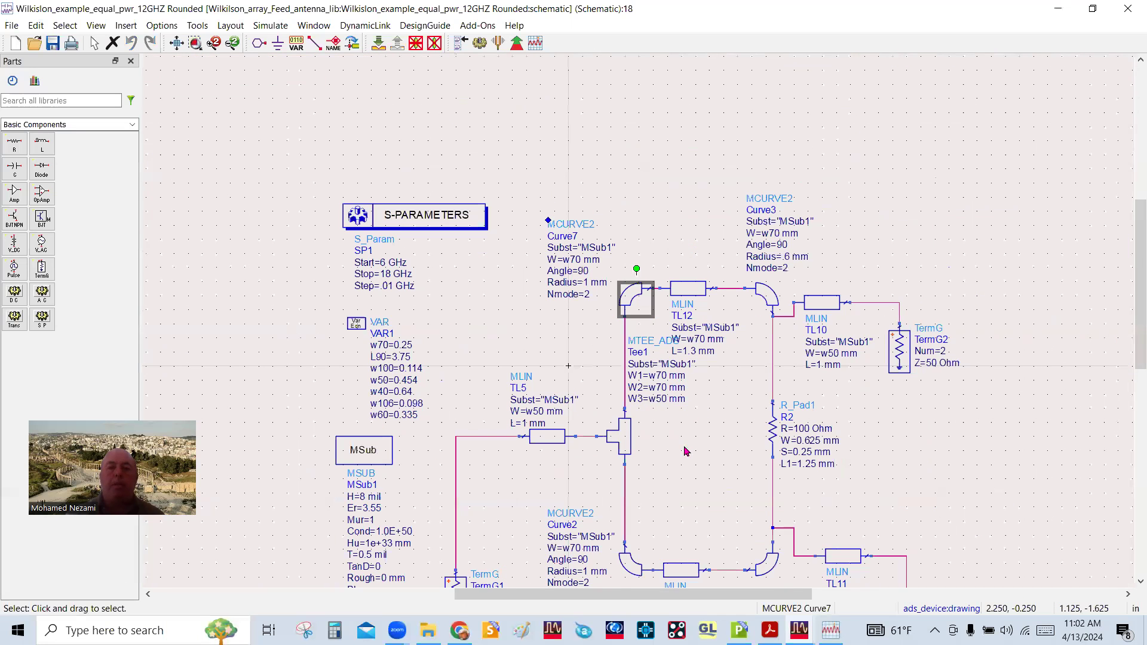
pyautogui.scroll(1, 676, 387)
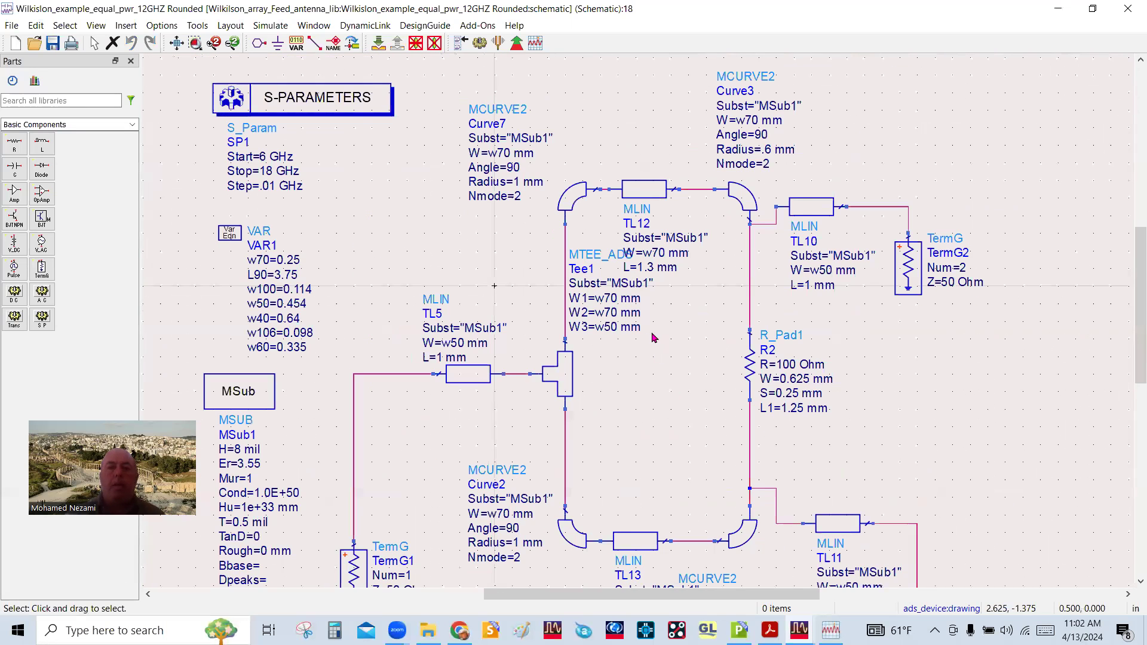
pyautogui.scroll(-1, 634, 298)
pyautogui.moveTo(614, 135)
pyautogui.mouseDown()
pyautogui.moveTo(611, 96)
pyautogui.moveTo(620, 141)
pyautogui.mouseUp()
pyautogui.click(601, 292)
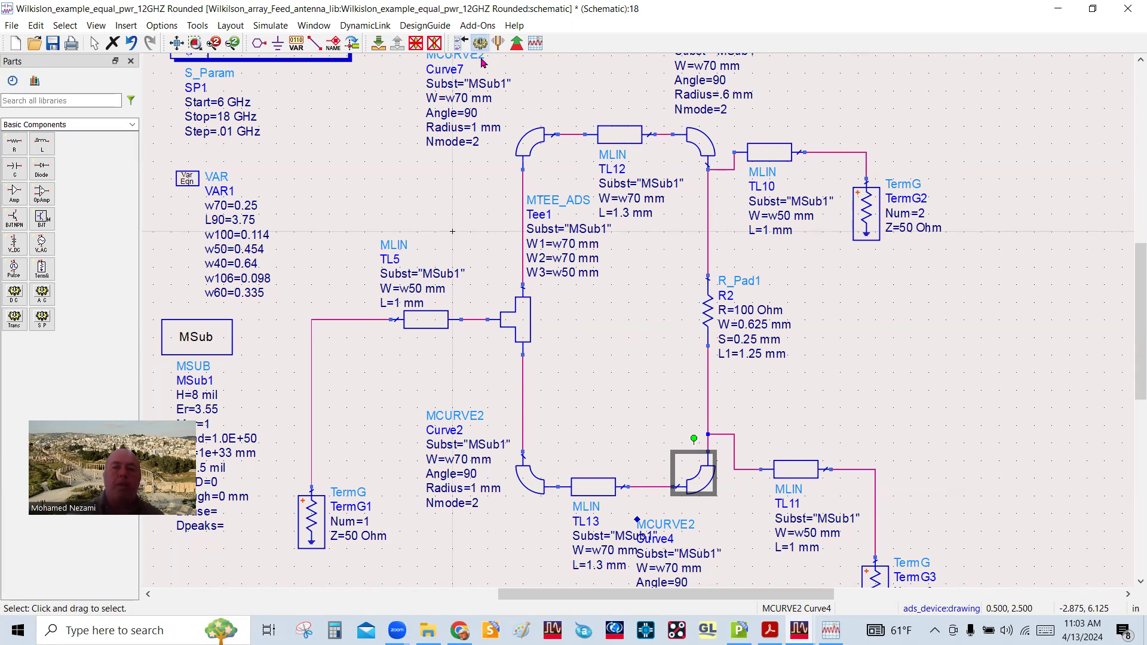
# Simulate the Rounded divider, examine its S-parameter plot, and put the data display and simulation status windows away.
pyautogui.click(480, 43)
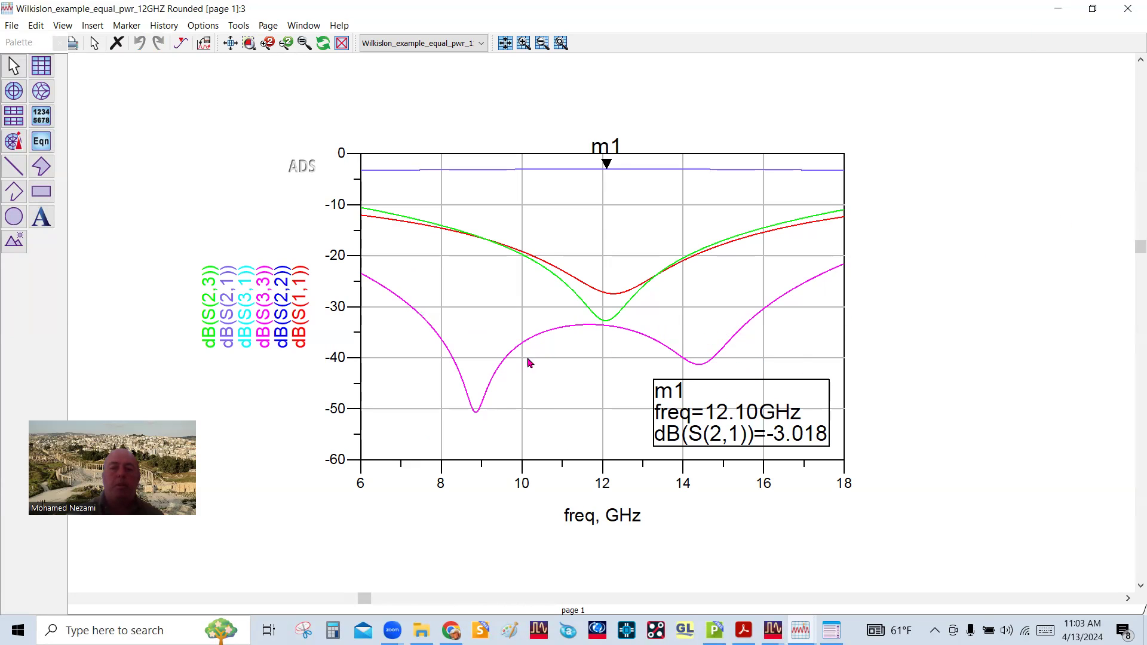
pyautogui.click(1058, 8)
pyautogui.click(508, 179)
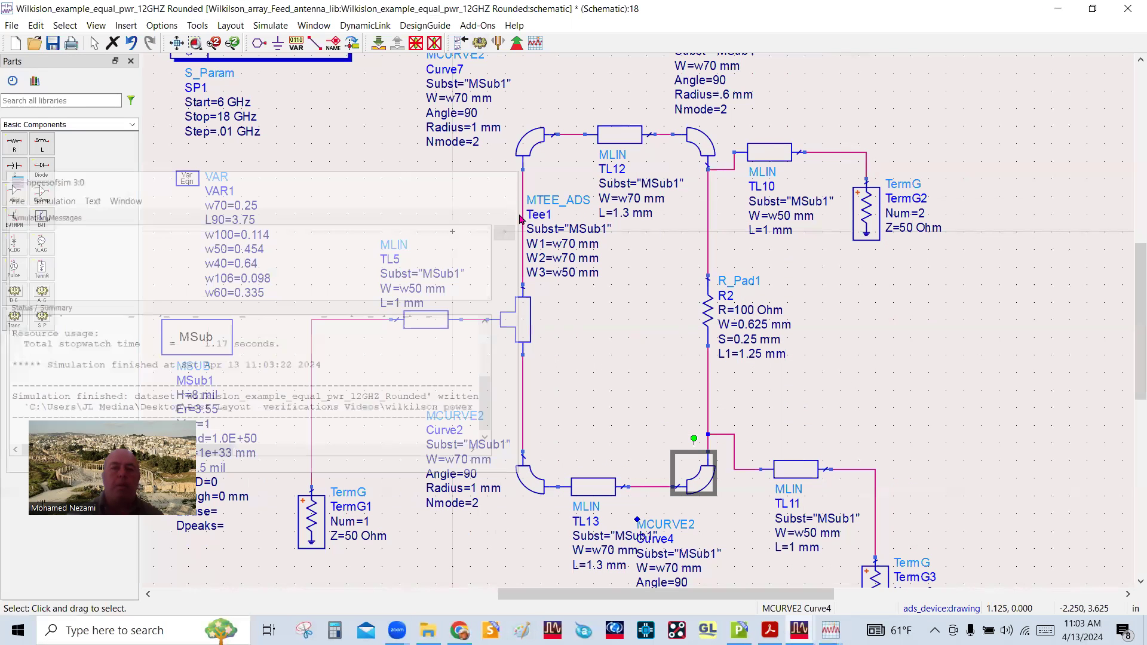
# Minimize the schematic and open the layout of the Wilkislon_example_equal_pwr_12GHZ Rounded cell.
pyautogui.click(1054, 10)
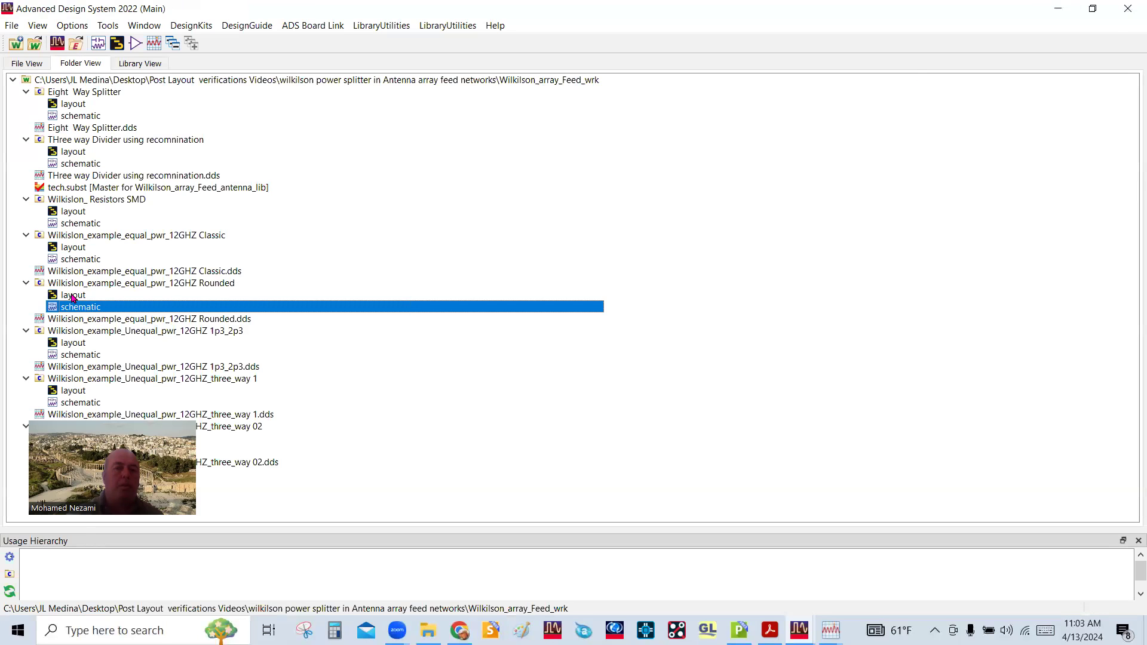
pyautogui.doubleClick(73, 295)
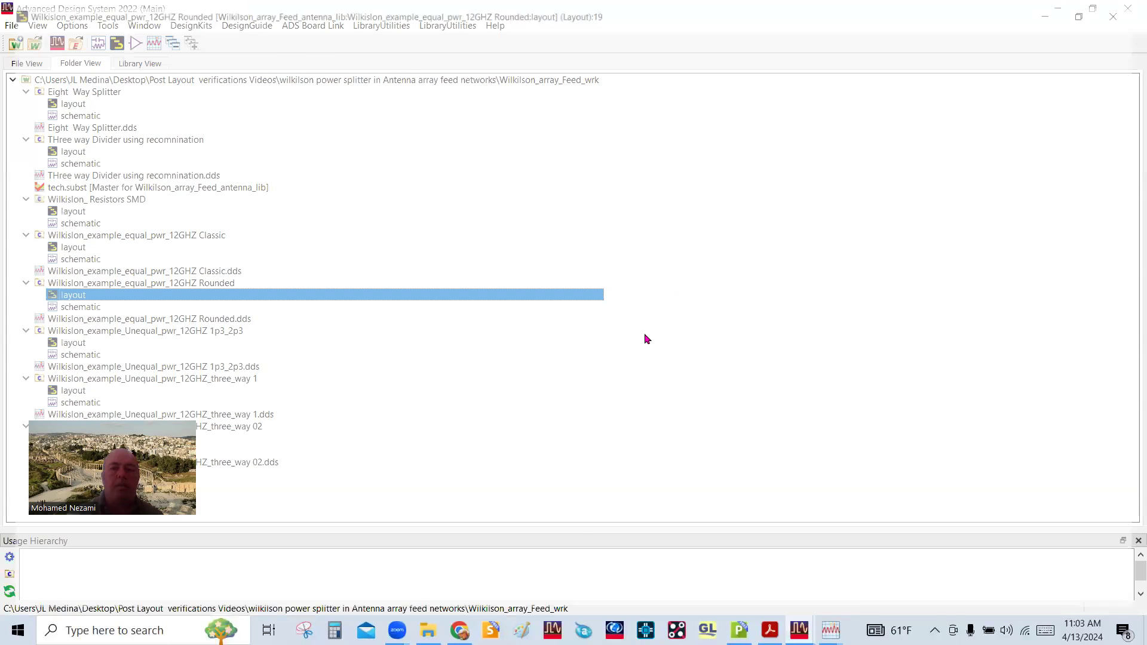
pyautogui.scroll(-1, 723, 343)
pyautogui.scroll(1, 706, 299)
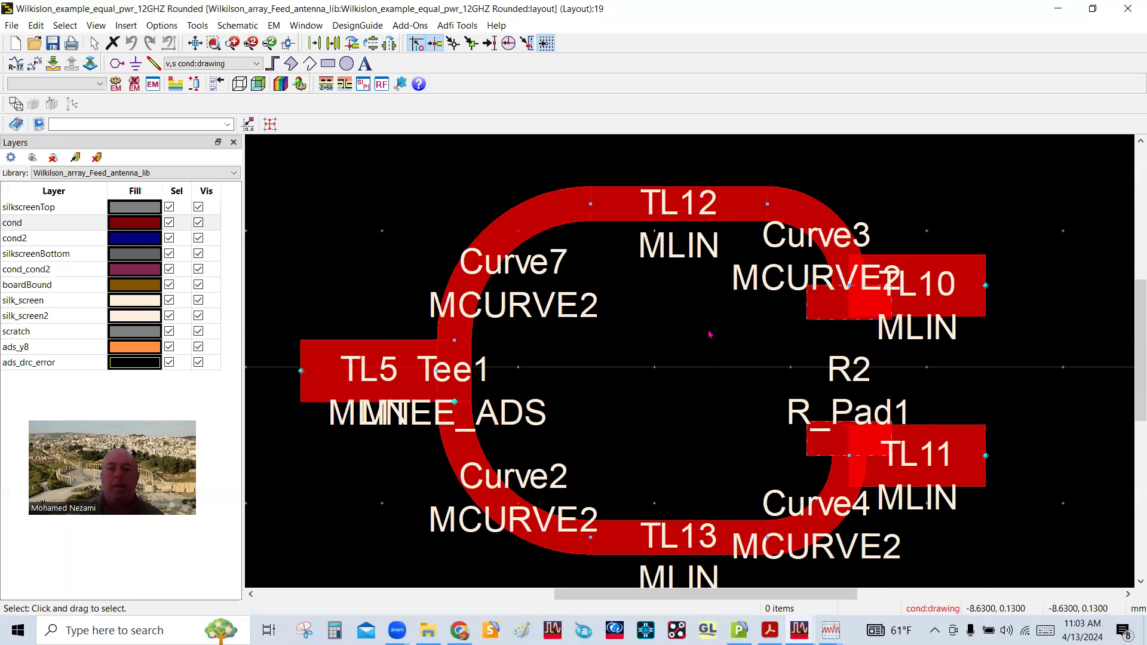
pyautogui.scroll(-1, 688, 251)
# Move line TL12 out from between Curve7 and Curve3 and put it back in place.
pyautogui.moveTo(684, 242); pyautogui.dragTo(684, 177)
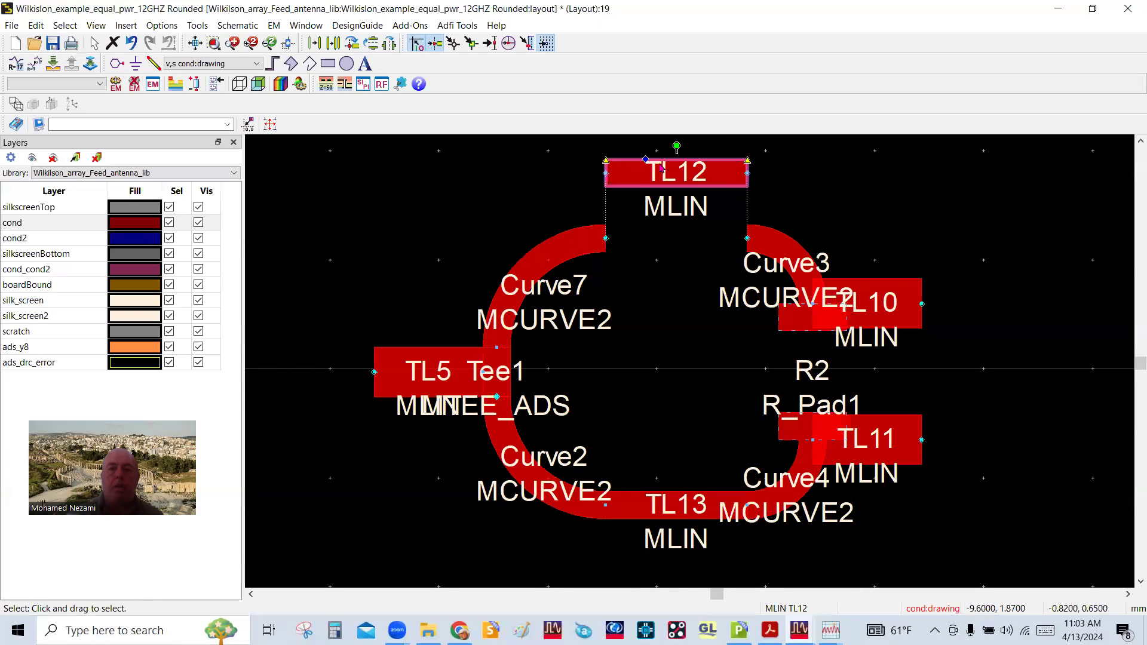
pyautogui.click(788, 253)
pyautogui.moveTo(783, 253)
pyautogui.mouseDown()
pyautogui.moveTo(651, 238)
pyautogui.moveTo(642, 251)
pyautogui.moveTo(797, 259)
pyautogui.mouseUp()
pyautogui.click(888, 201)
pyautogui.moveTo(708, 175); pyautogui.dragTo(710, 238)
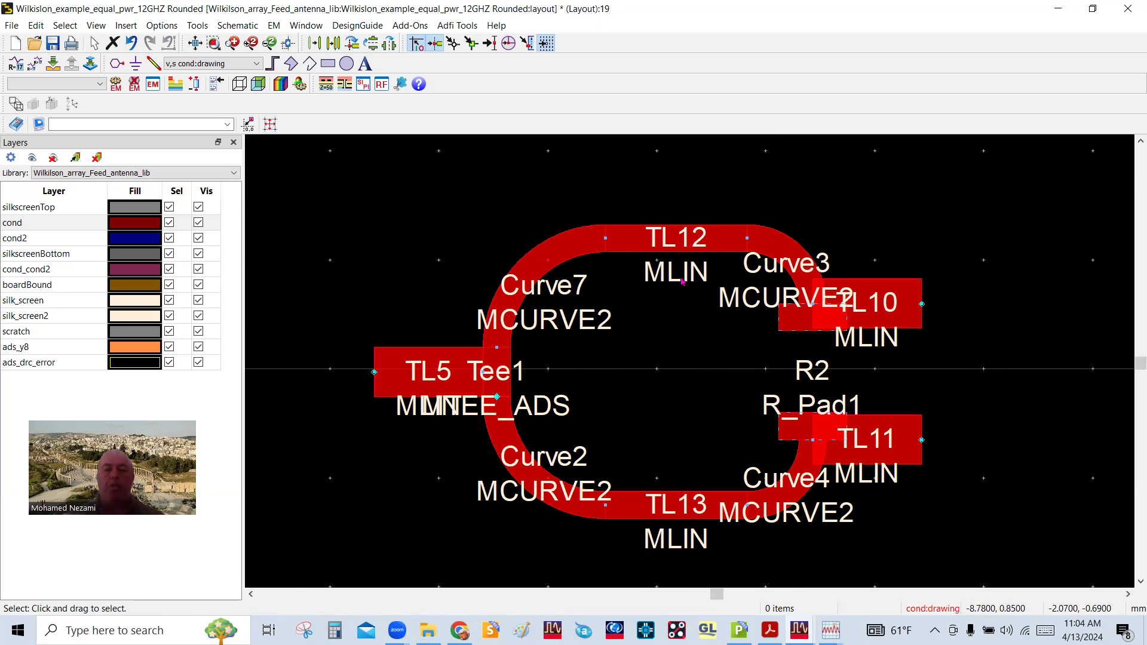
# Close the Rounded divider layout without saving its changes, and close the data display windows that are still open.
pyautogui.click(1059, 8)
pyautogui.moveTo(800, 630)
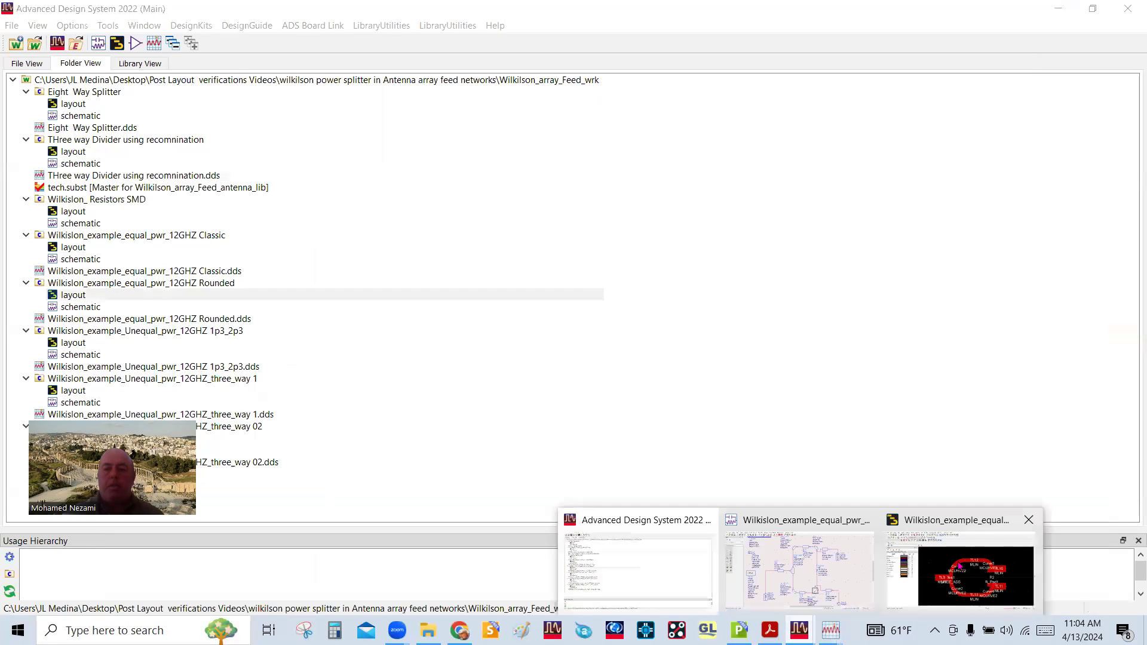
pyautogui.click(960, 561)
pyautogui.click(1129, 11)
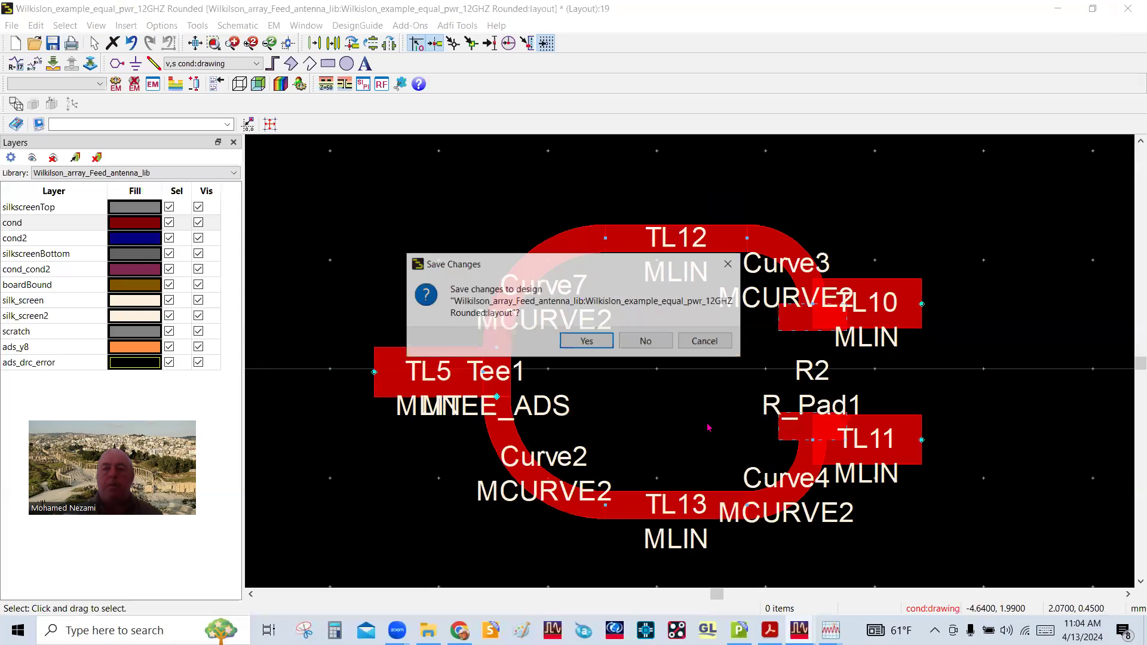
pyautogui.click(646, 340)
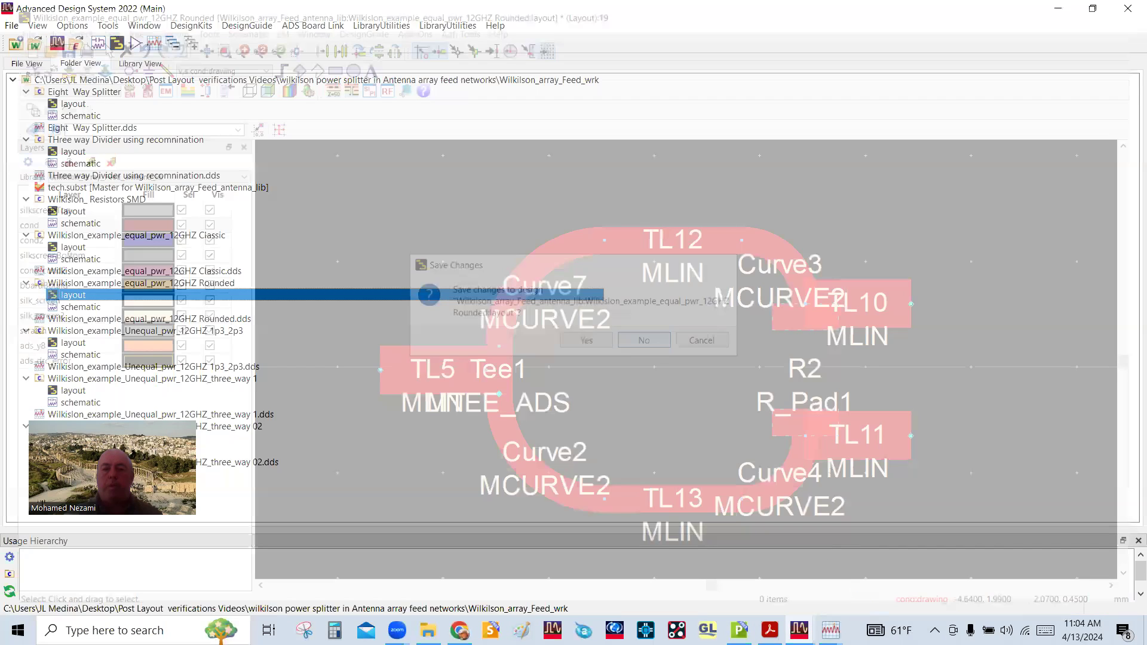
pyautogui.moveTo(831, 630)
pyautogui.click(976, 521)
pyautogui.click(898, 520)
# Switch to the PDF slides in Acrobat and page forward to the Four Way Equal power Wilkinson Divider slide.
pyautogui.click(798, 631)
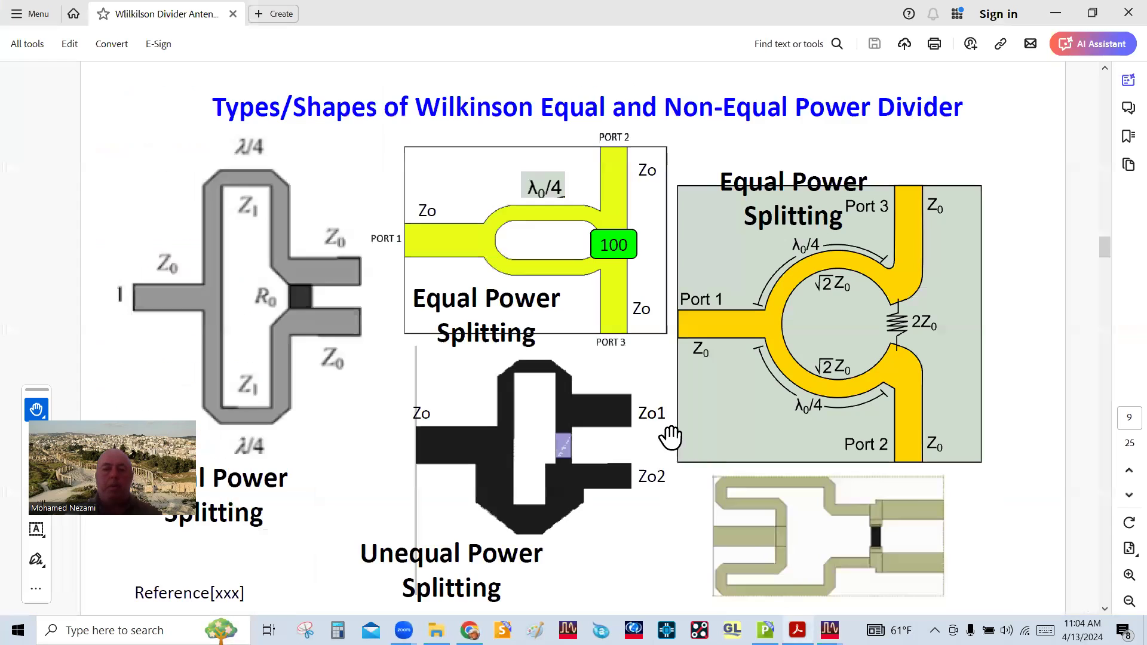
pyautogui.scroll(-1, 774, 433)
pyautogui.scroll(-1, 776, 439)
pyautogui.scroll(-1, 777, 441)
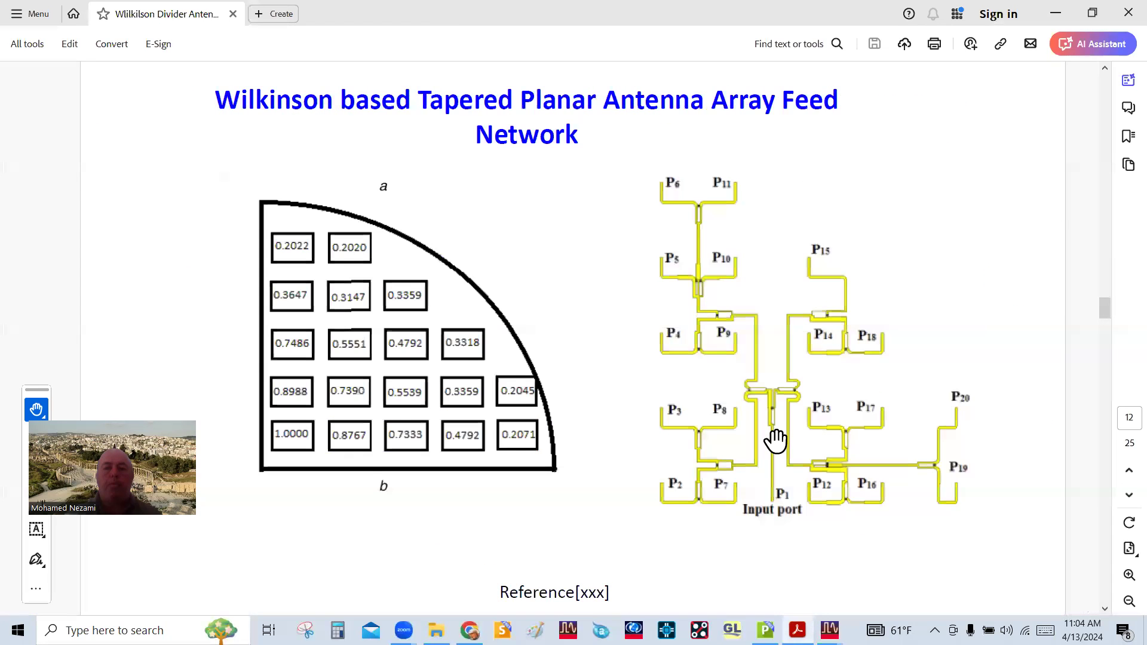
pyautogui.scroll(-1, 776, 442)
pyautogui.scroll(-1, 776, 441)
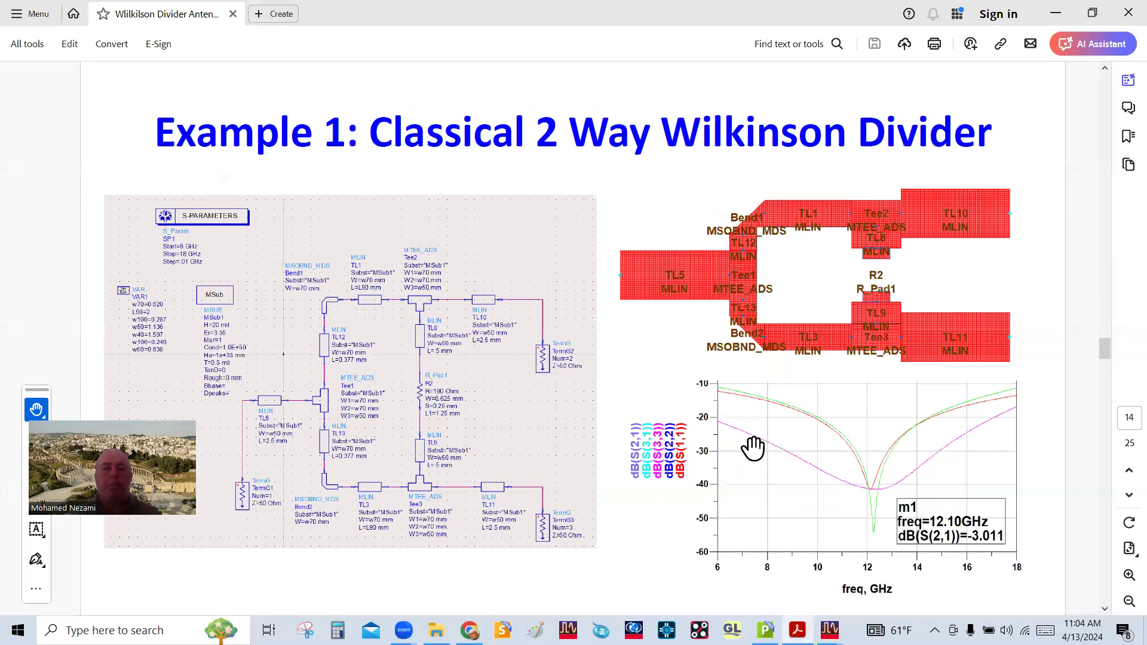
pyautogui.scroll(-1, 753, 449)
pyautogui.scroll(-1, 753, 449)
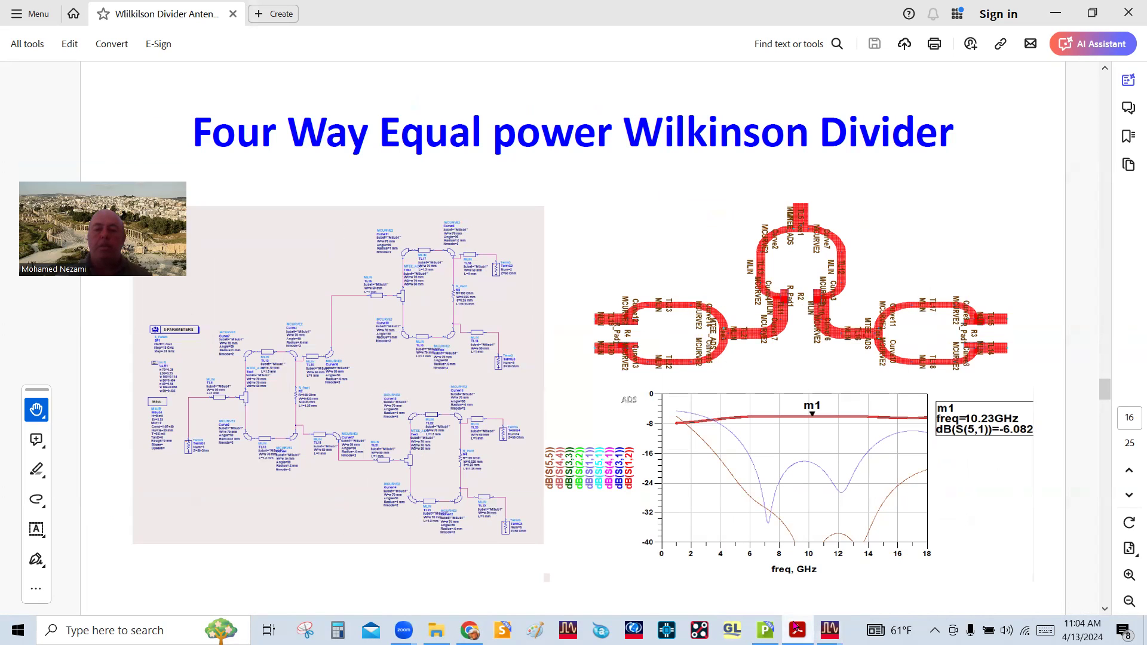
# Return to the ADS main window, view the schematic of Wilkislon_example_Unequal_pwr_12GHZ 1p3_2p3, and close it.
pyautogui.moveTo(830, 631)
pyautogui.click(762, 575)
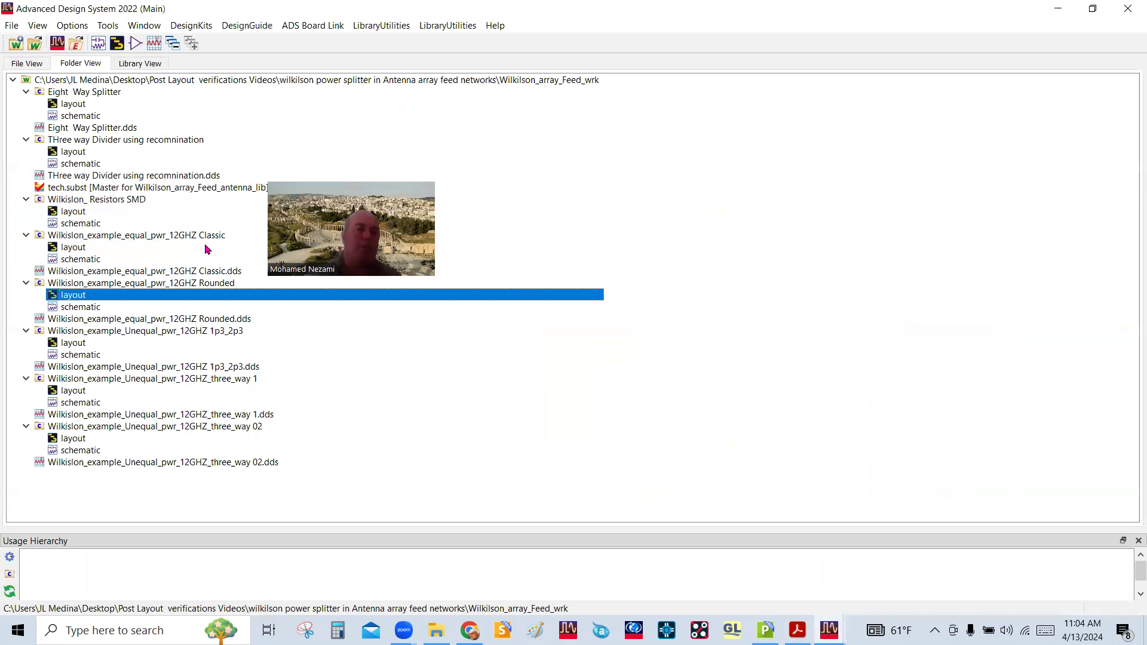
pyautogui.click(93, 320)
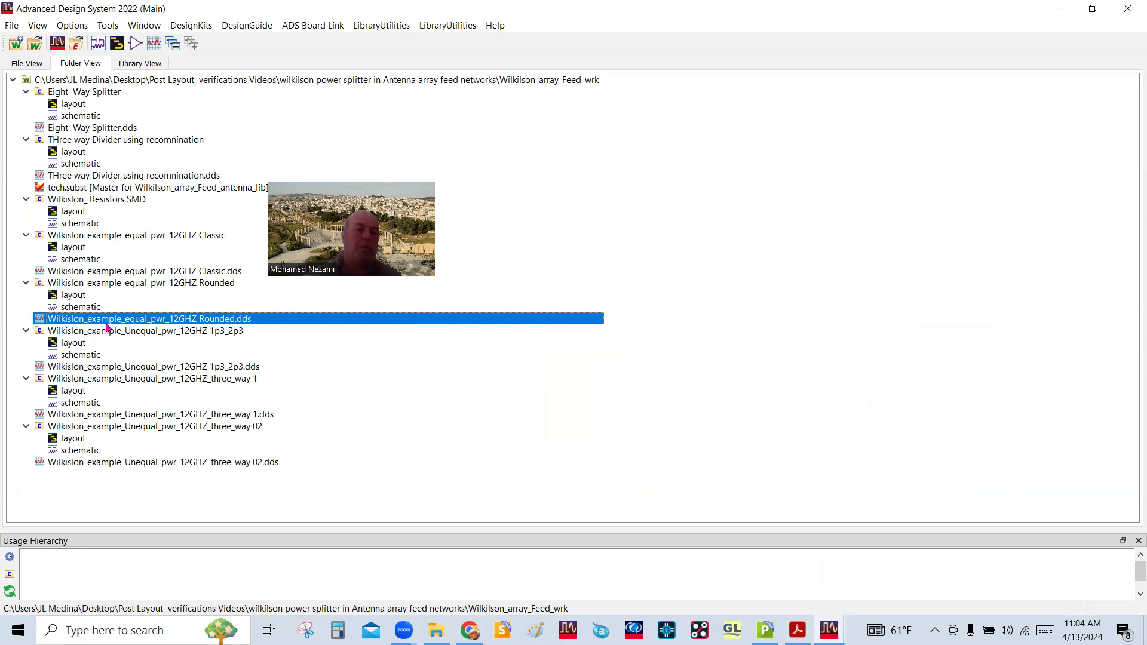
pyautogui.click(98, 333)
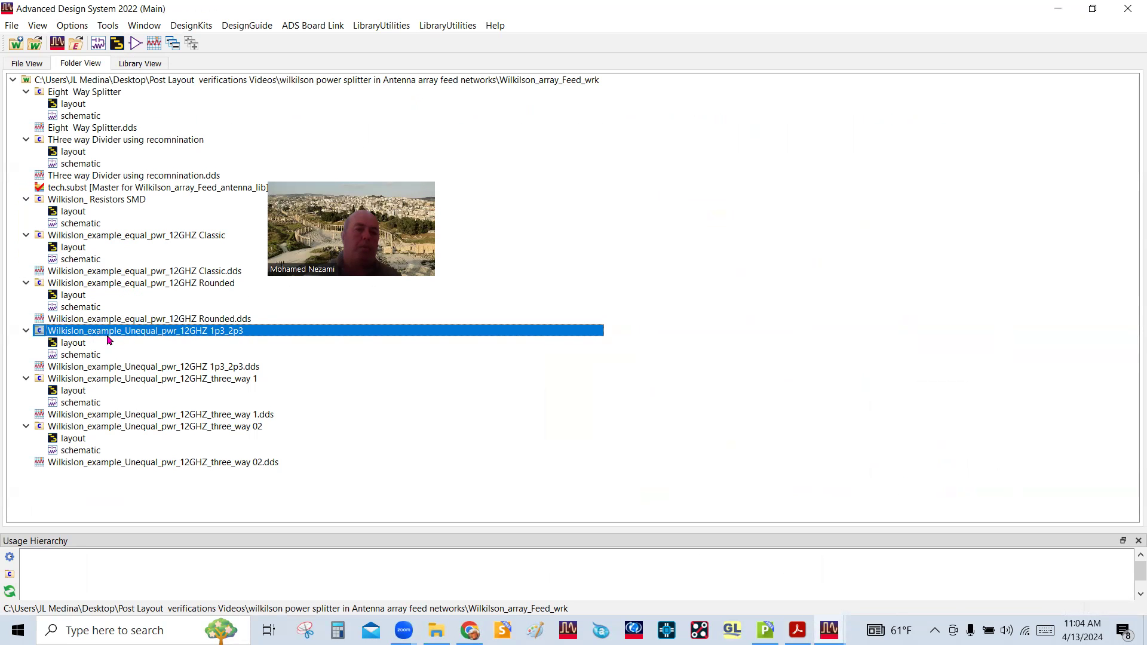
pyautogui.doubleClick(82, 355)
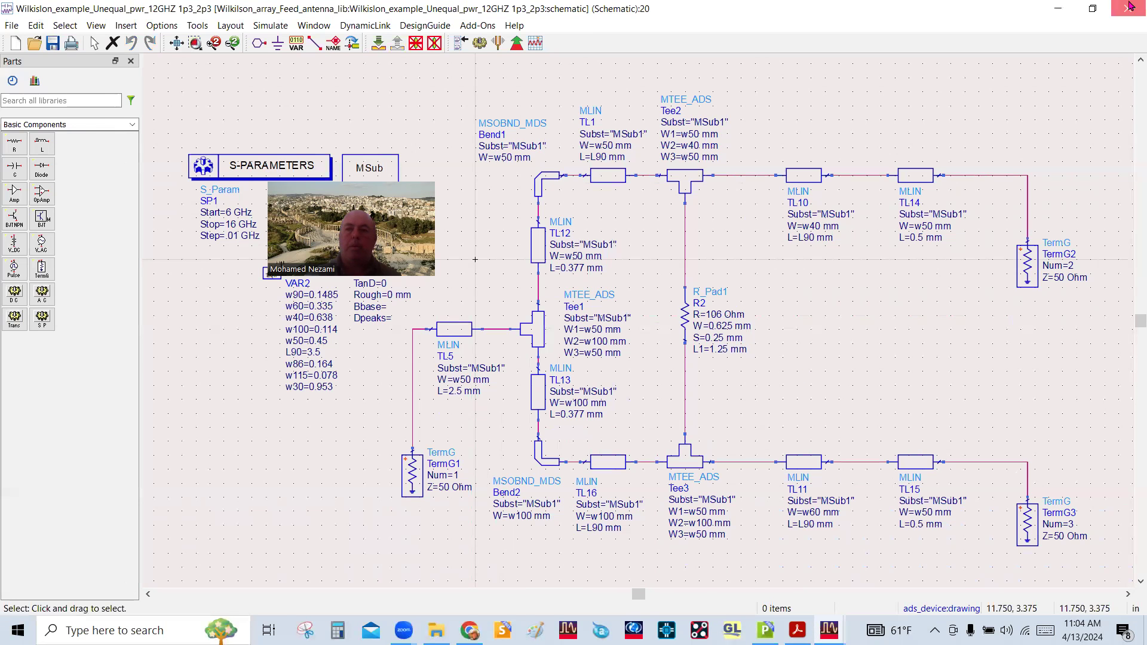
pyautogui.click(1128, 8)
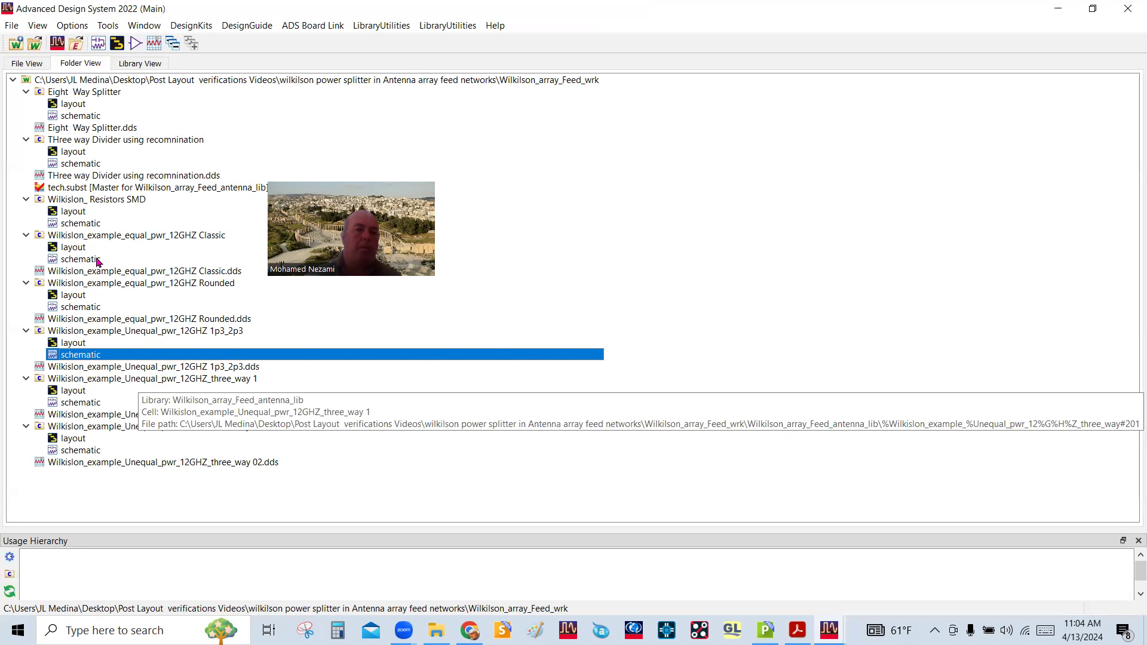
# Review the Example 2 two-way divider slide in the PDF and return to the Four Way Equal power Wilkinson Divider slide.
pyautogui.click(107, 236)
pyautogui.click(85, 128)
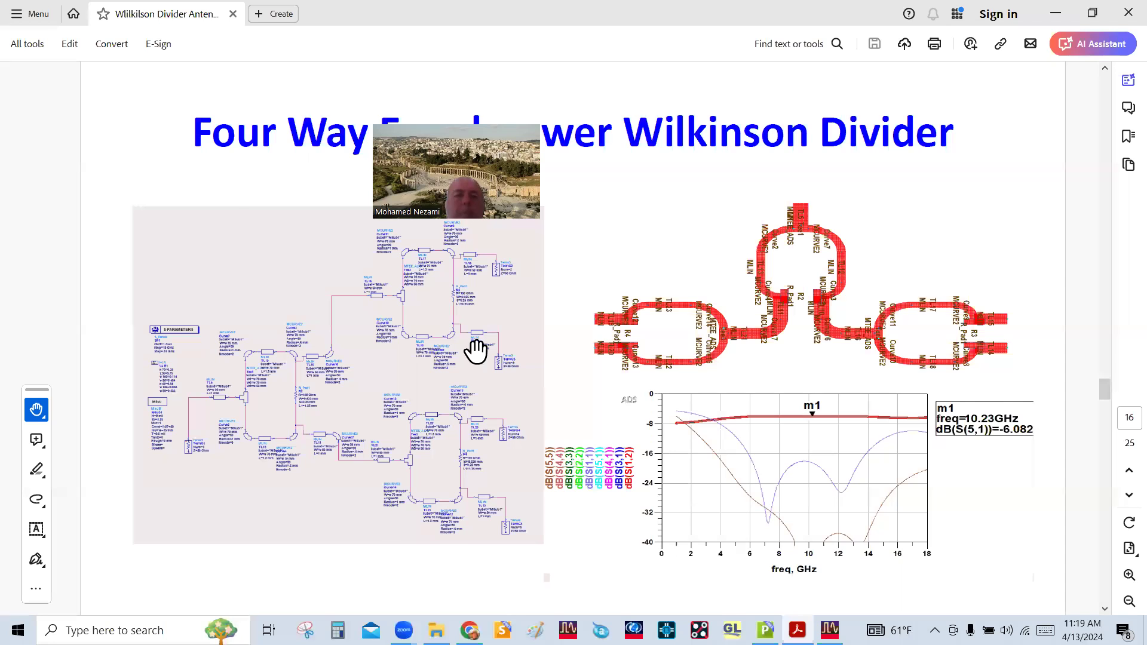
pyautogui.scroll(1, 476, 352)
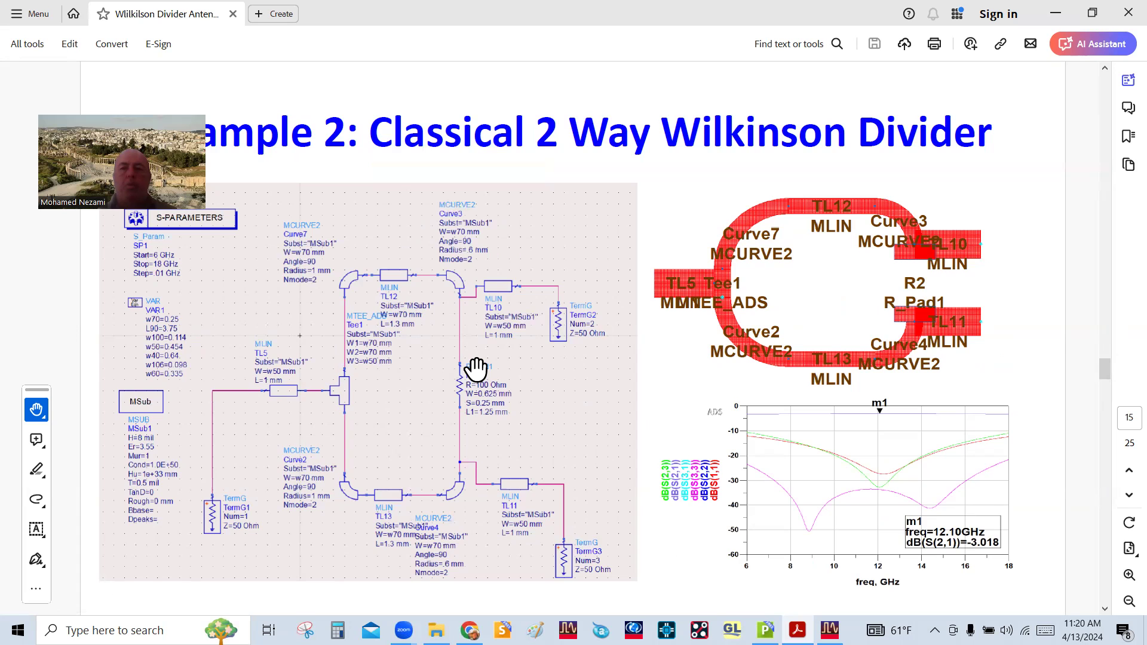
pyautogui.scroll(-1, 477, 370)
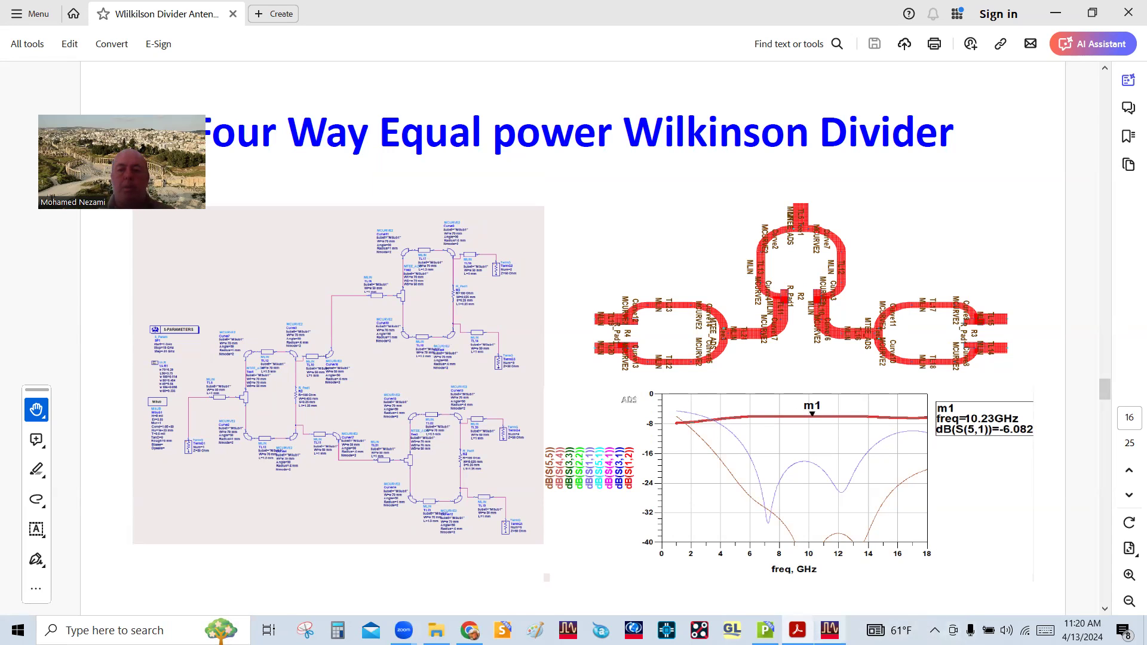
# Switch to the ADS main window, expand the Four Way Splitter cell, and open its schematic.
pyautogui.click(830, 631)
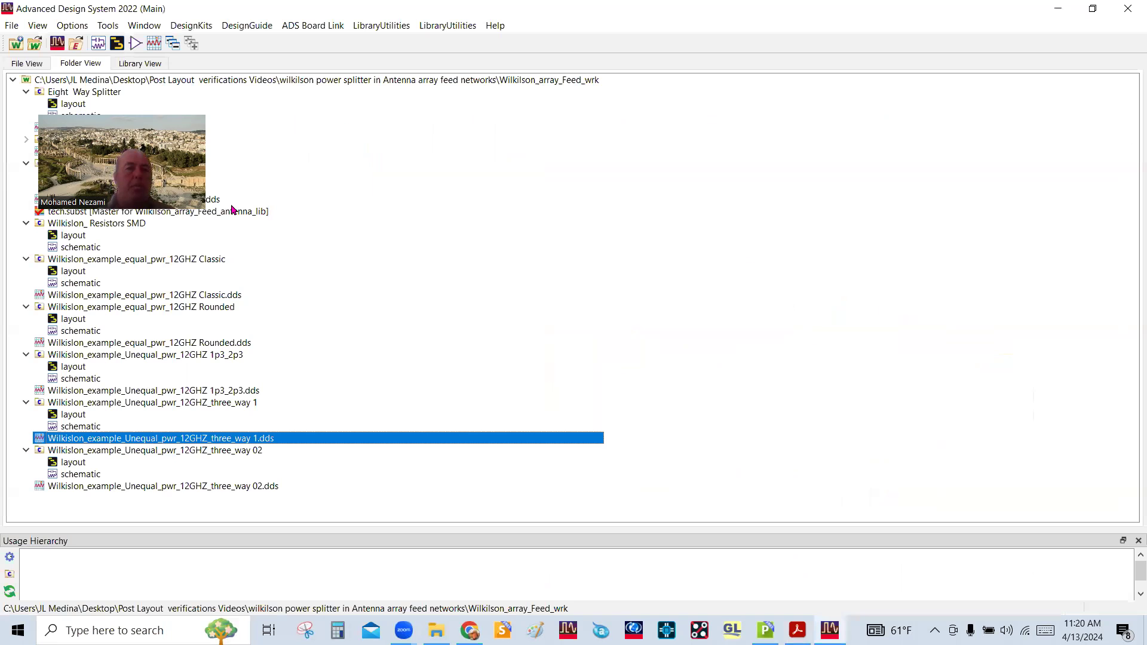
pyautogui.doubleClick(81, 115)
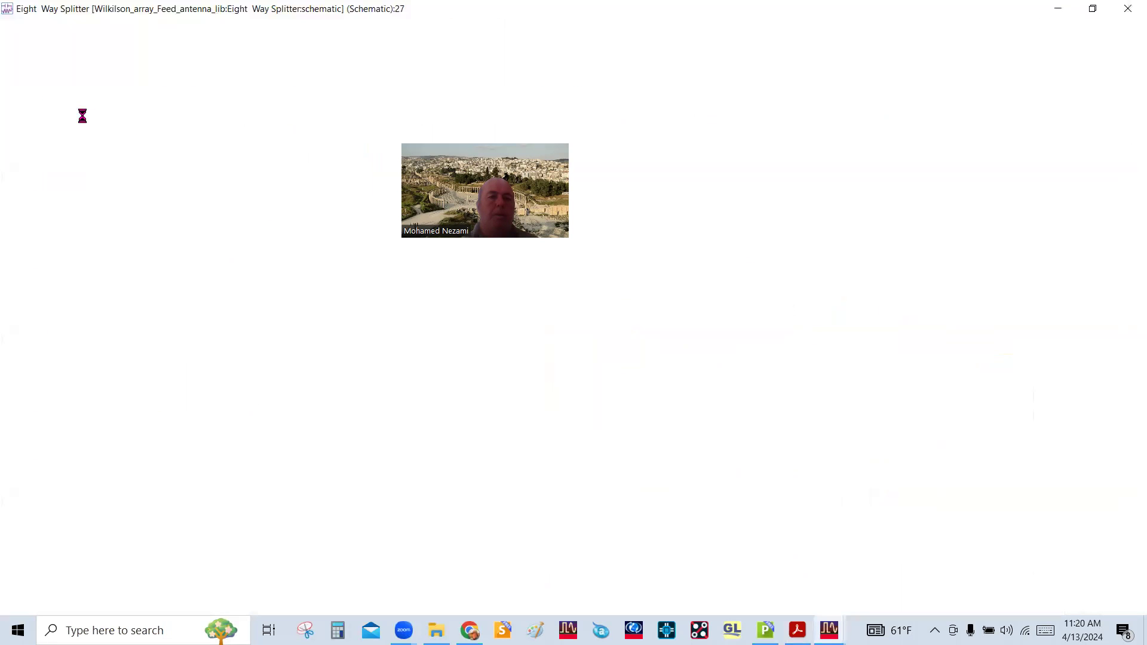
pyautogui.click(1129, 8)
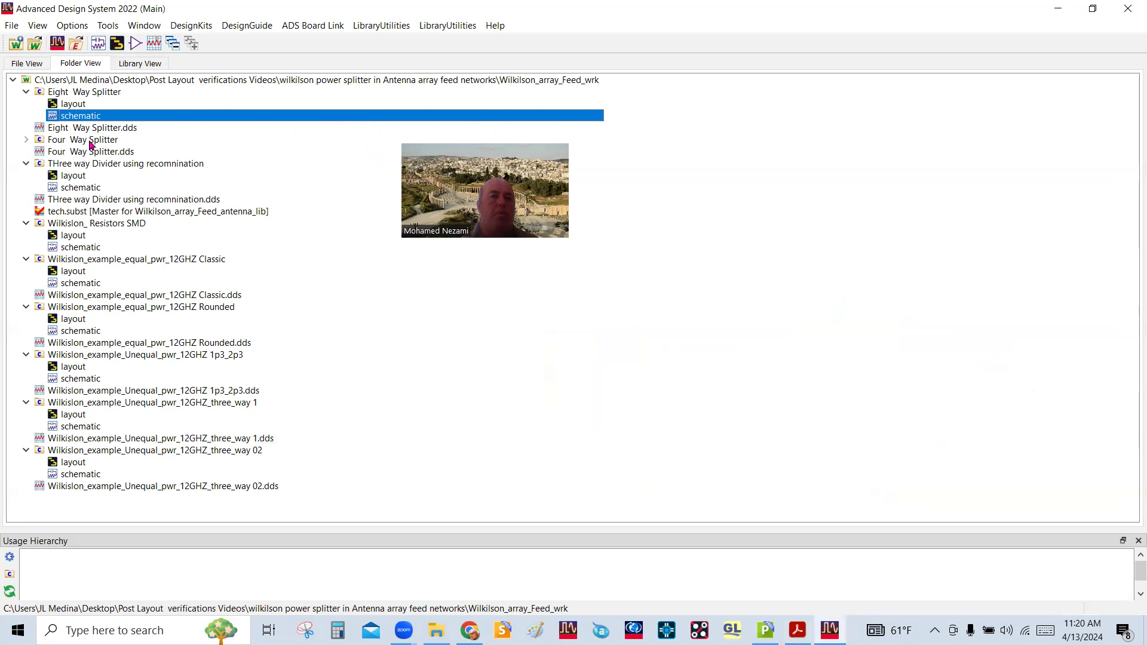
pyautogui.doubleClick(71, 141)
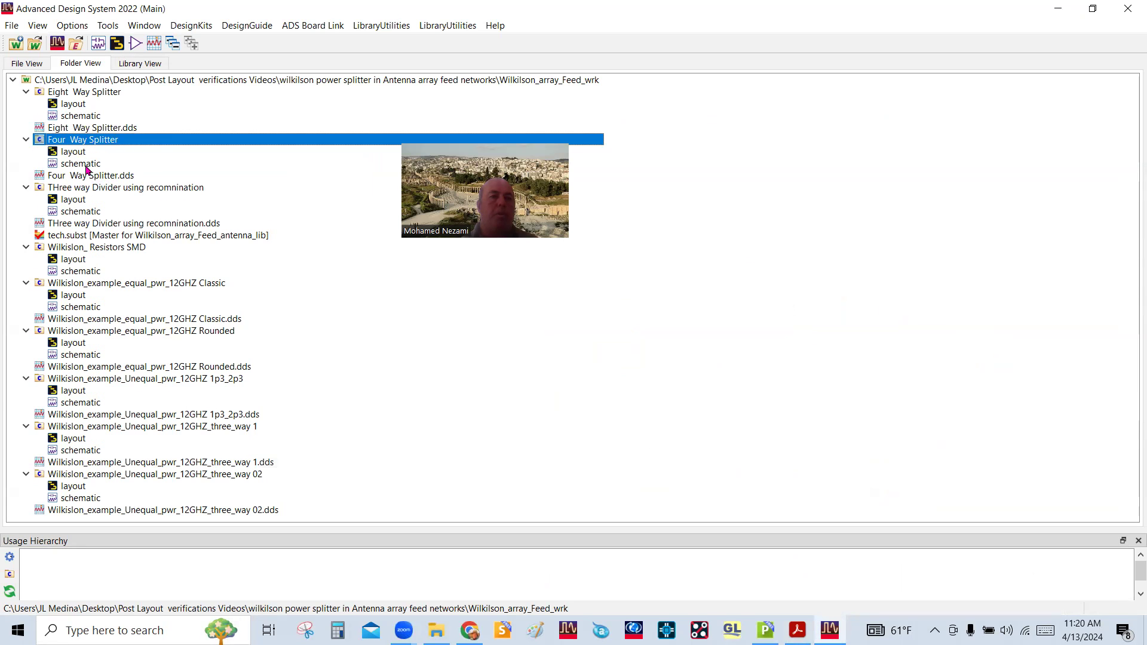
pyautogui.doubleClick(82, 164)
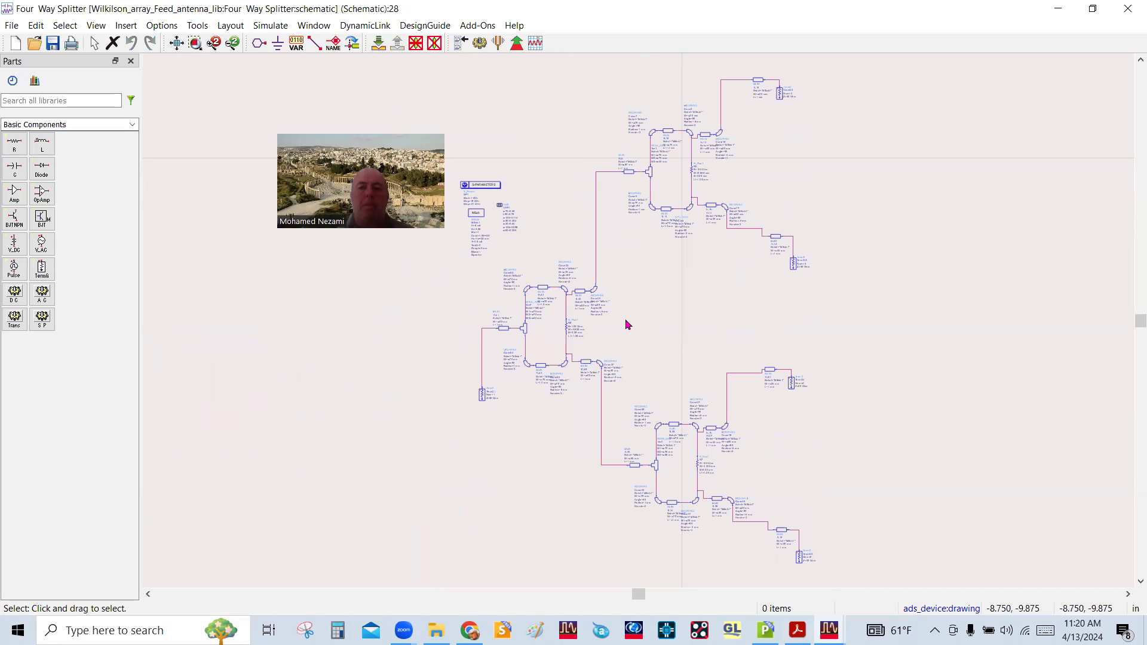
# Simulate the Four Way Splitter schematic, examine its S-parameter plot, and close the data display and simulation status windows.
pyautogui.scroll(-2, 640, 325)
pyautogui.scroll(4, 640, 328)
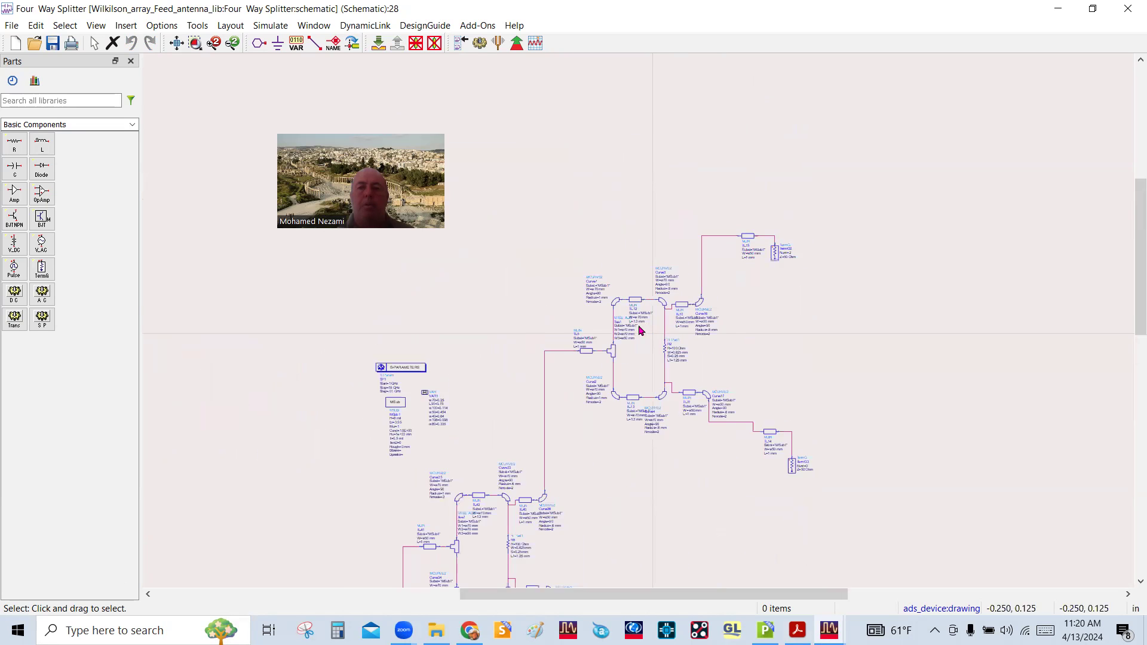
pyautogui.scroll(-3, 648, 344)
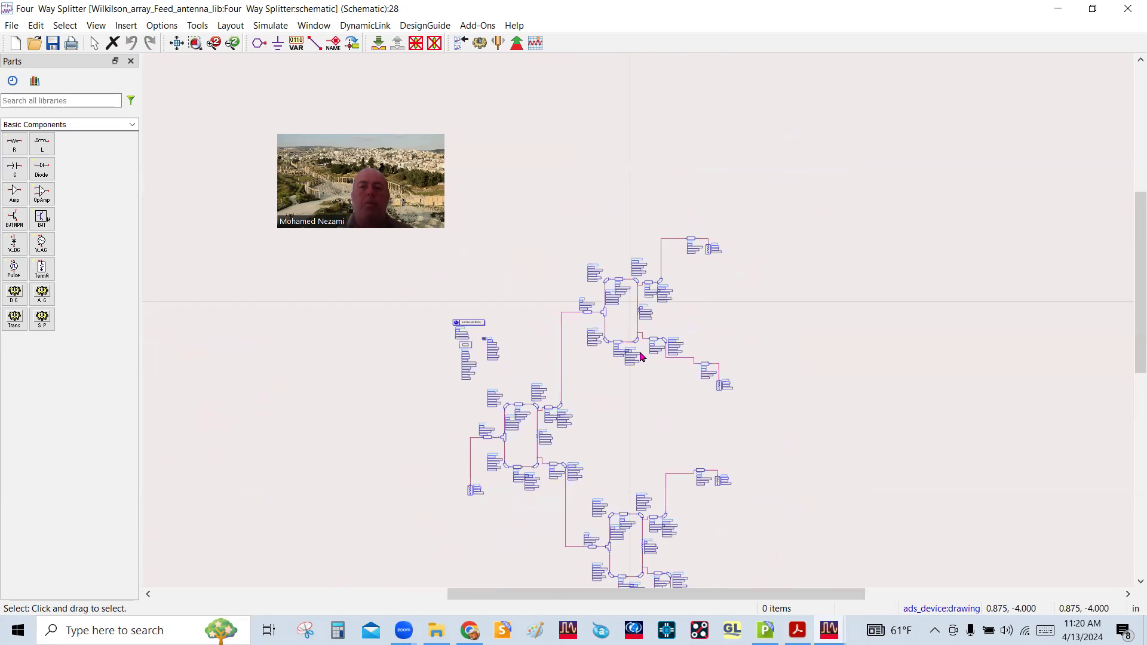
pyautogui.scroll(4, 637, 331)
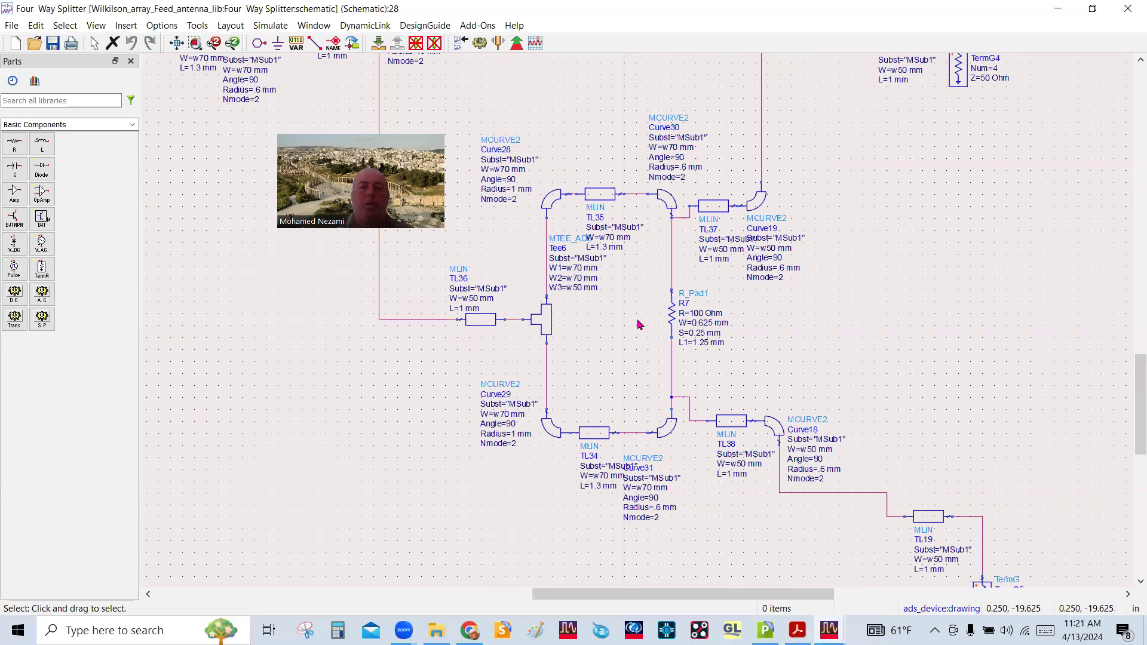
pyautogui.click(482, 41)
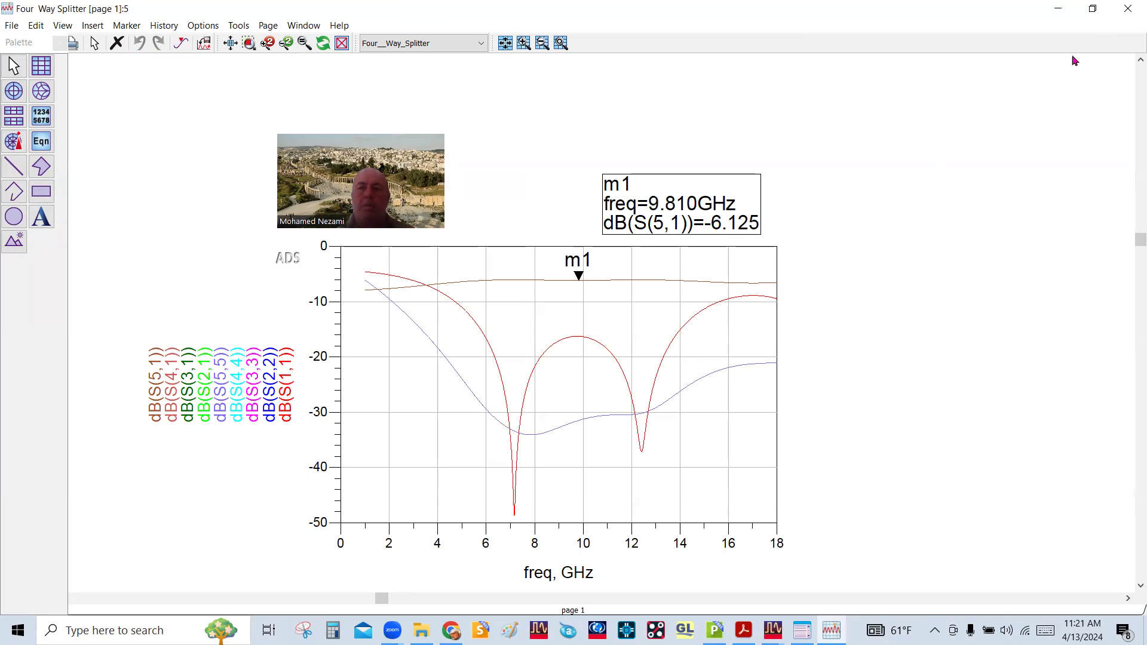
pyautogui.click(1128, 8)
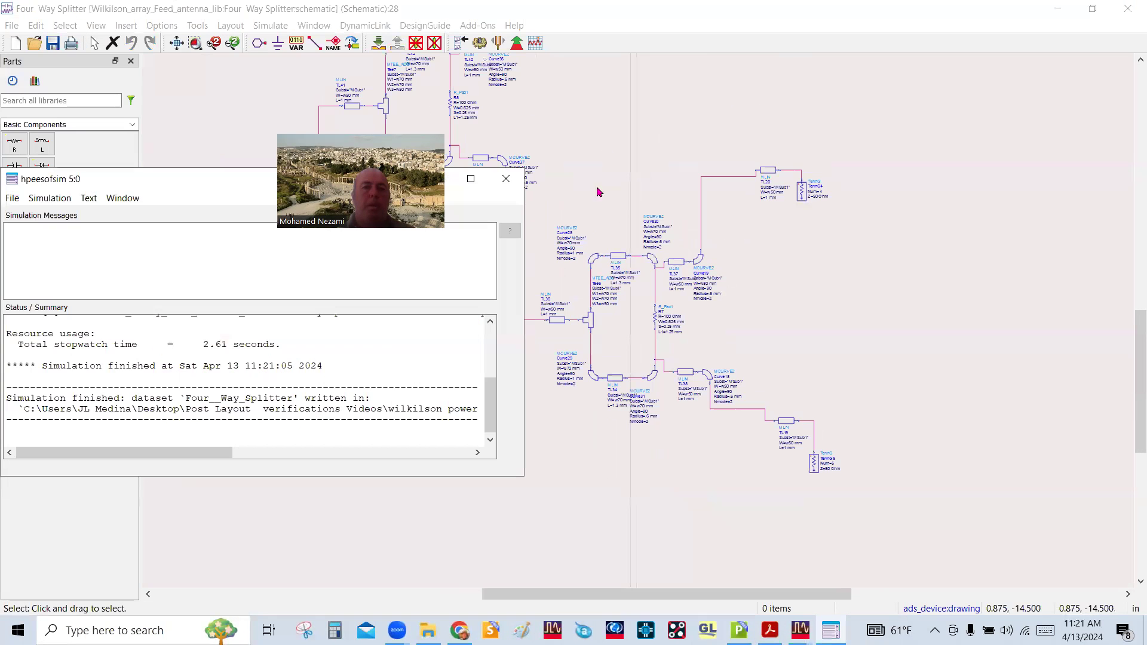
pyautogui.click(506, 178)
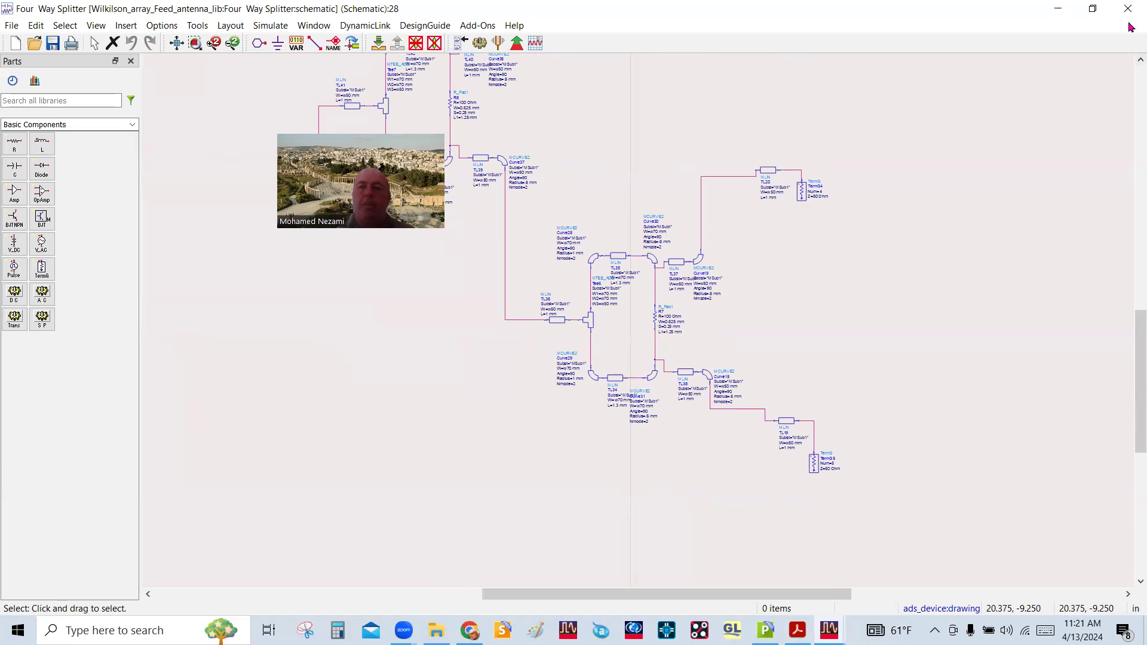
# Look over the whole Four Way Splitter schematic, close it, and open the Eight Way Splitter schematic.
pyautogui.scroll(-4, 656, 338)
pyautogui.scroll(3, 658, 317)
pyautogui.scroll(-1, 760, 320)
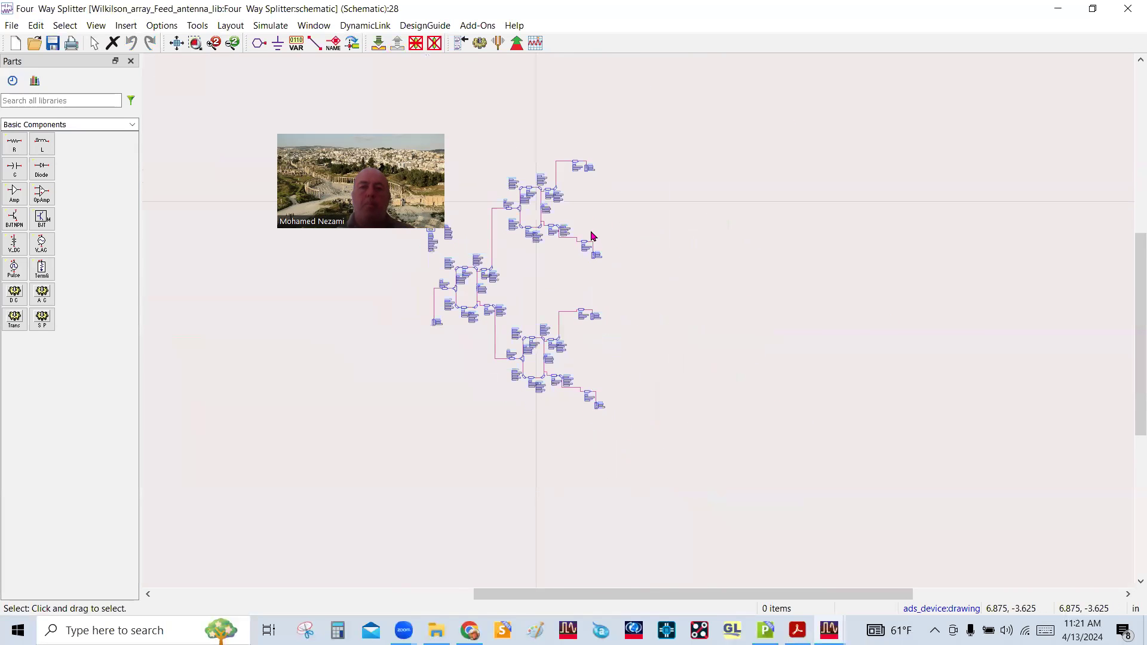
pyautogui.scroll(1, 589, 238)
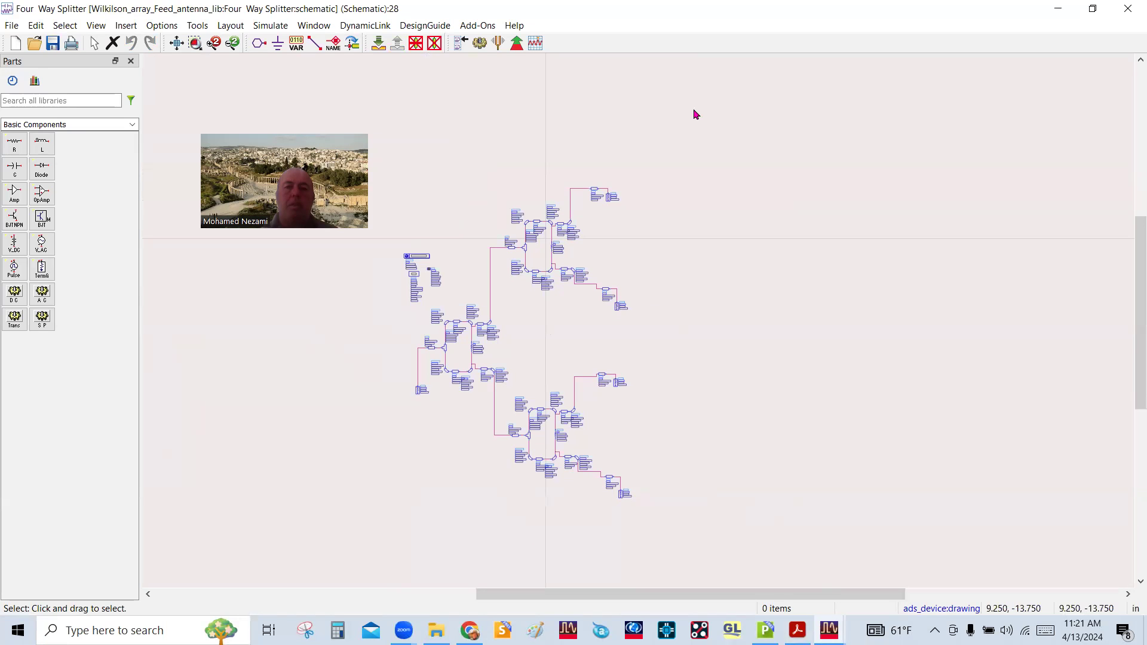
pyautogui.click(1121, 12)
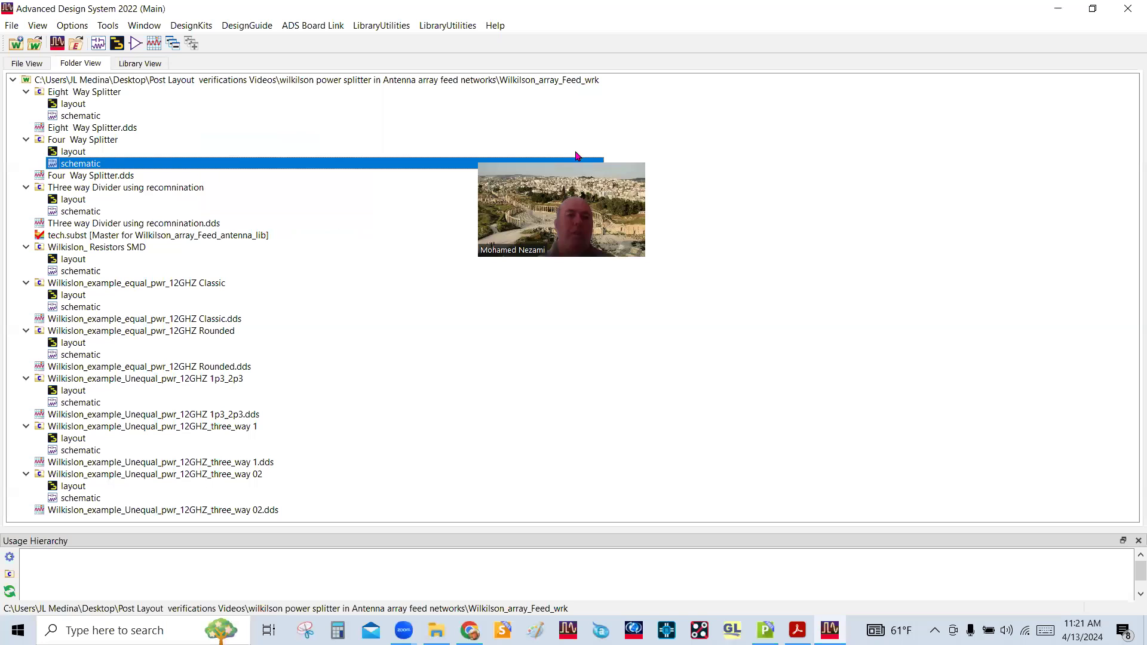
pyautogui.doubleClick(80, 116)
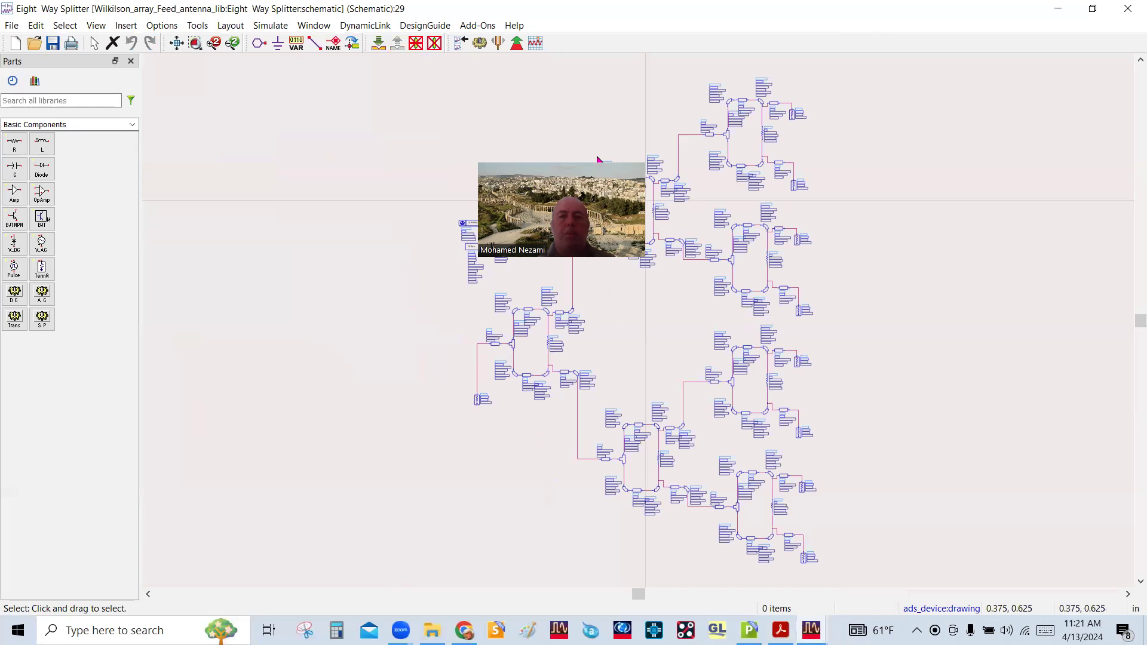
# Highlight the upper four-way branch, the lower four-way branch and the input two-way divider of the Eight Way Splitter in turn.
pyautogui.moveTo(577, 70); pyautogui.dragTo(848, 289)
pyautogui.click(839, 315)
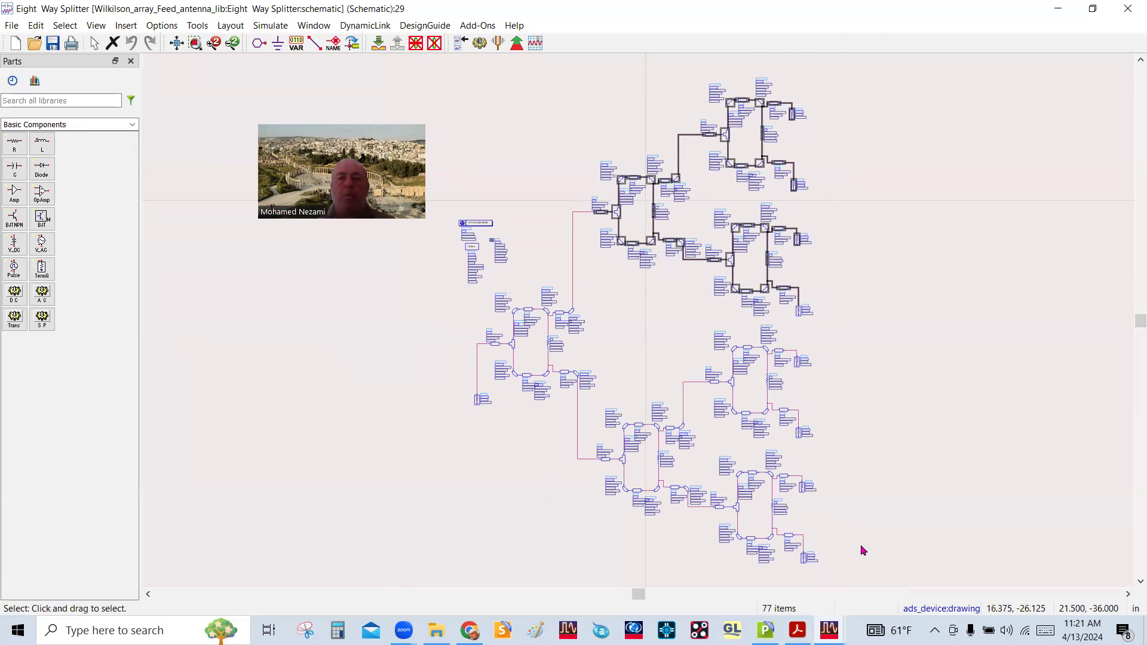
pyautogui.click(863, 550)
pyautogui.moveTo(601, 314); pyautogui.dragTo(835, 538)
pyautogui.click(845, 577)
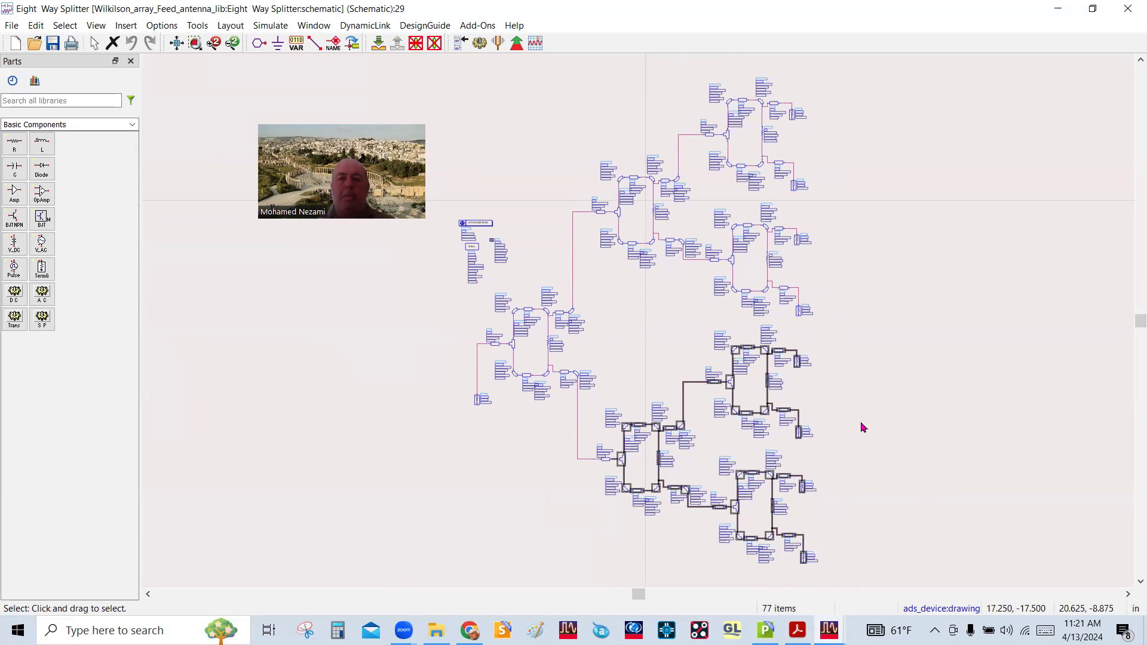
pyautogui.click(912, 439)
pyautogui.moveTo(397, 269); pyautogui.dragTo(587, 409)
pyautogui.click(587, 409)
pyautogui.click(845, 330)
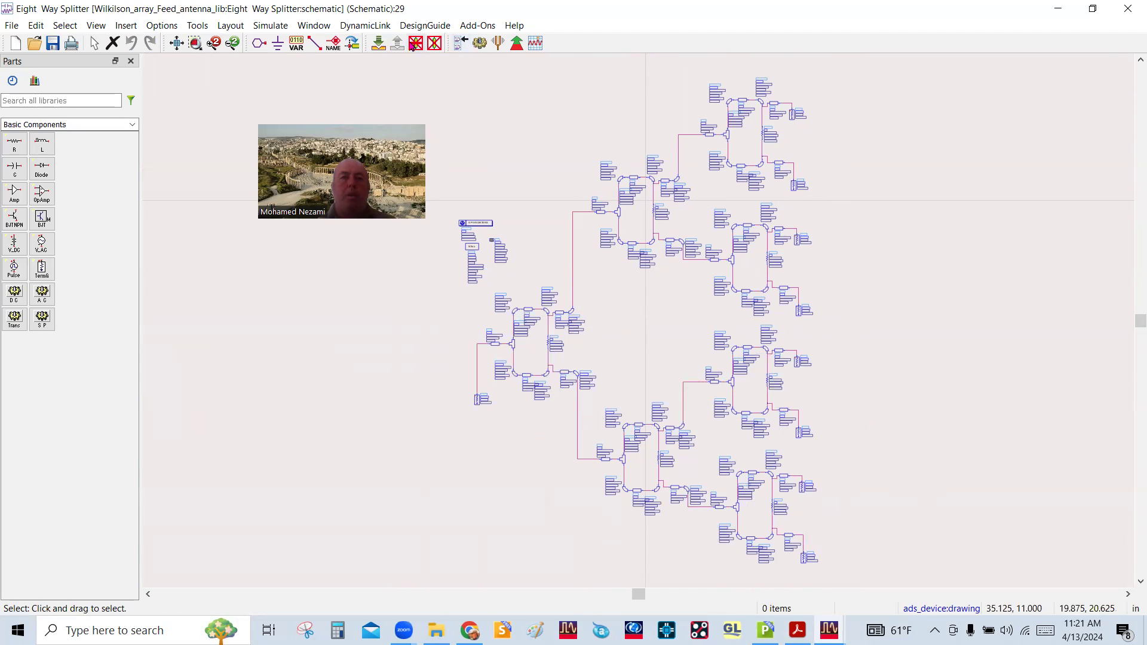
# Simulate the Eight Way Splitter schematic without changing the default dataset, and close its data display, simulation status and schematic windows.
pyautogui.click(480, 43)
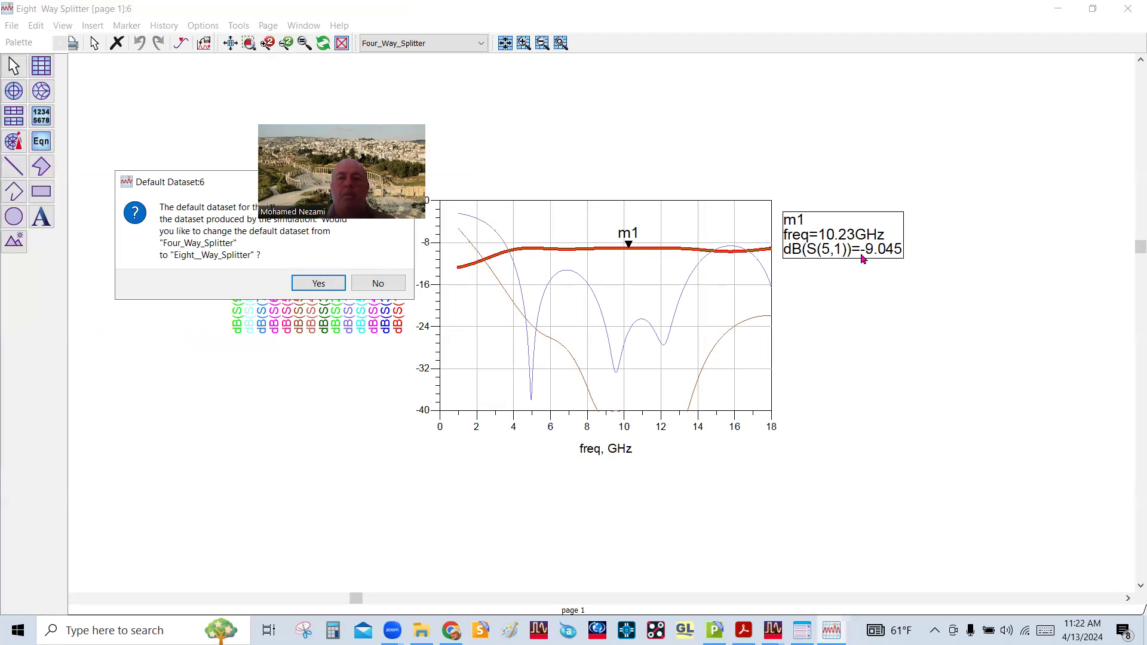
pyautogui.click(1129, 10)
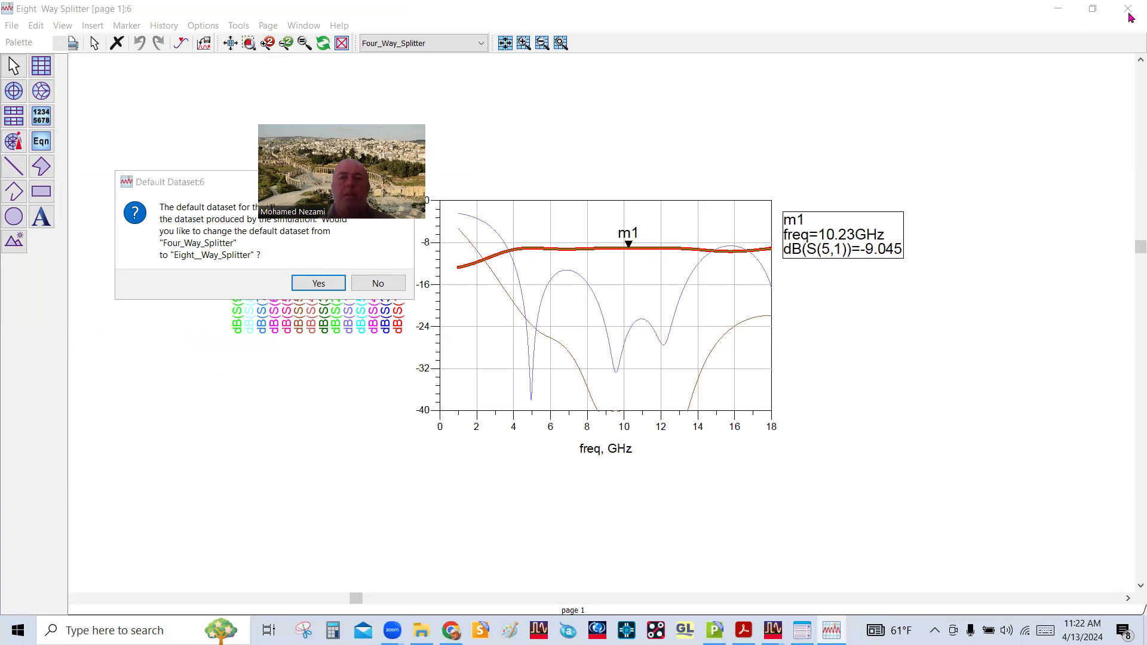
pyautogui.click(394, 287)
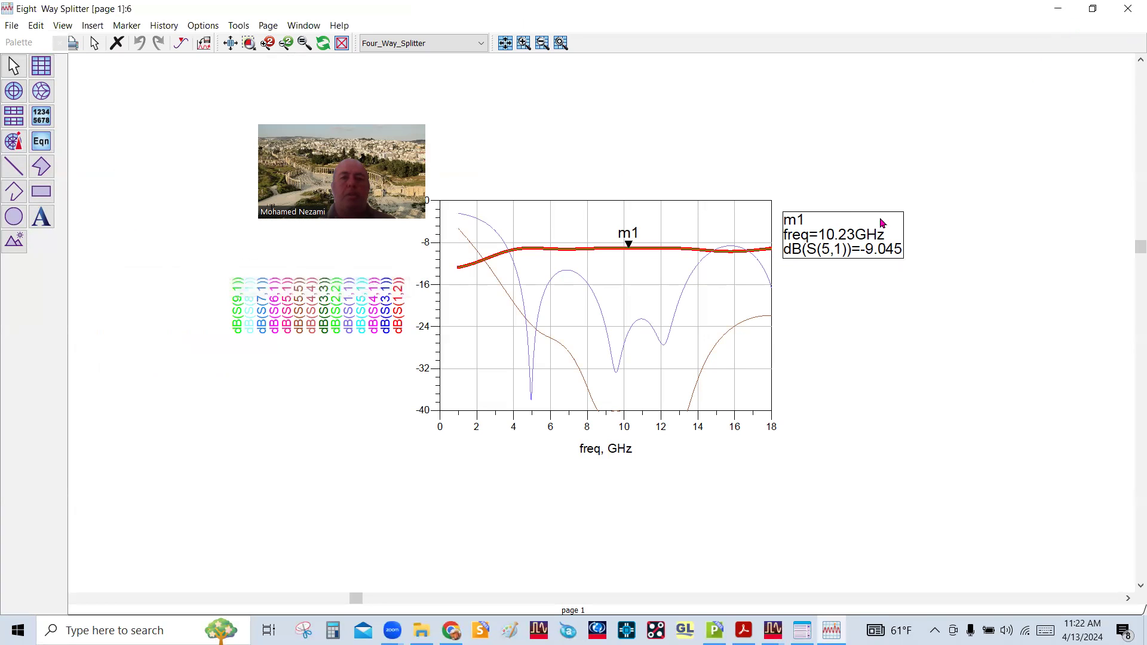
pyautogui.click(1129, 9)
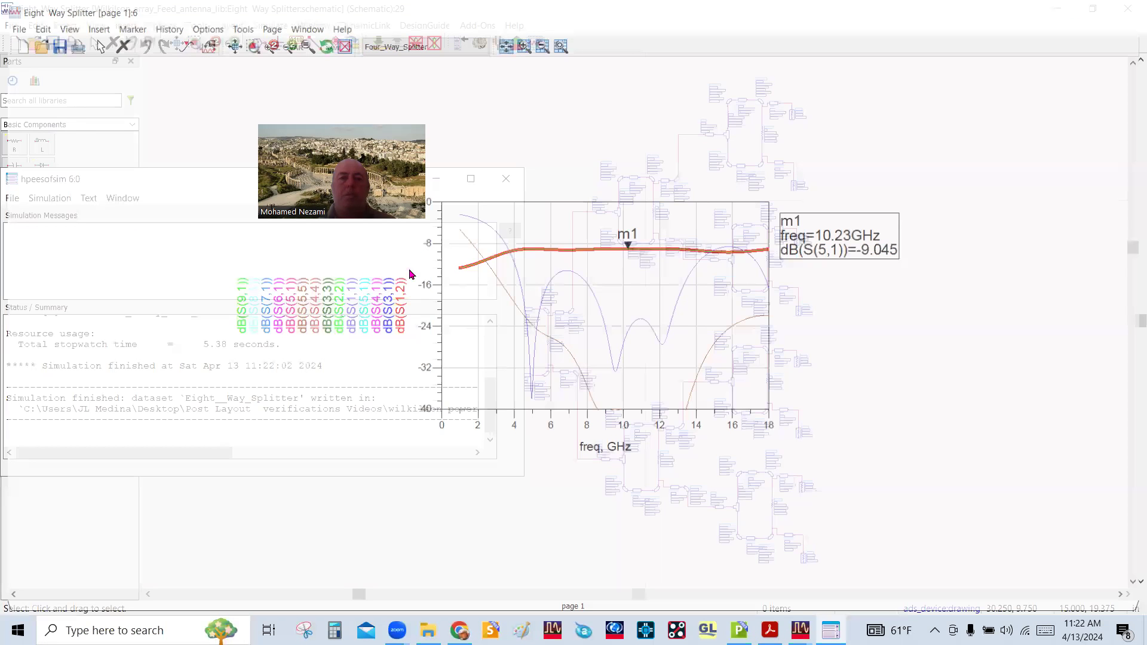
pyautogui.click(505, 179)
pyautogui.click(1129, 10)
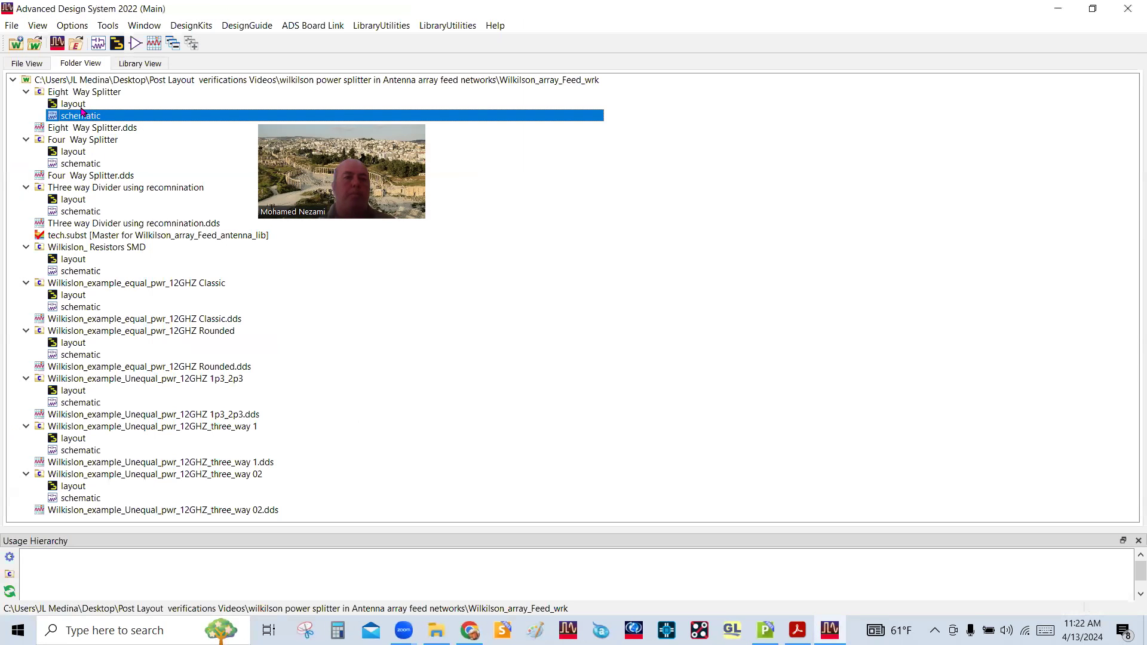
# Open the Eight Way Splitter layout, inspect it from several rotated 3D angles and in flat view, and close it.
pyautogui.doubleClick(74, 103)
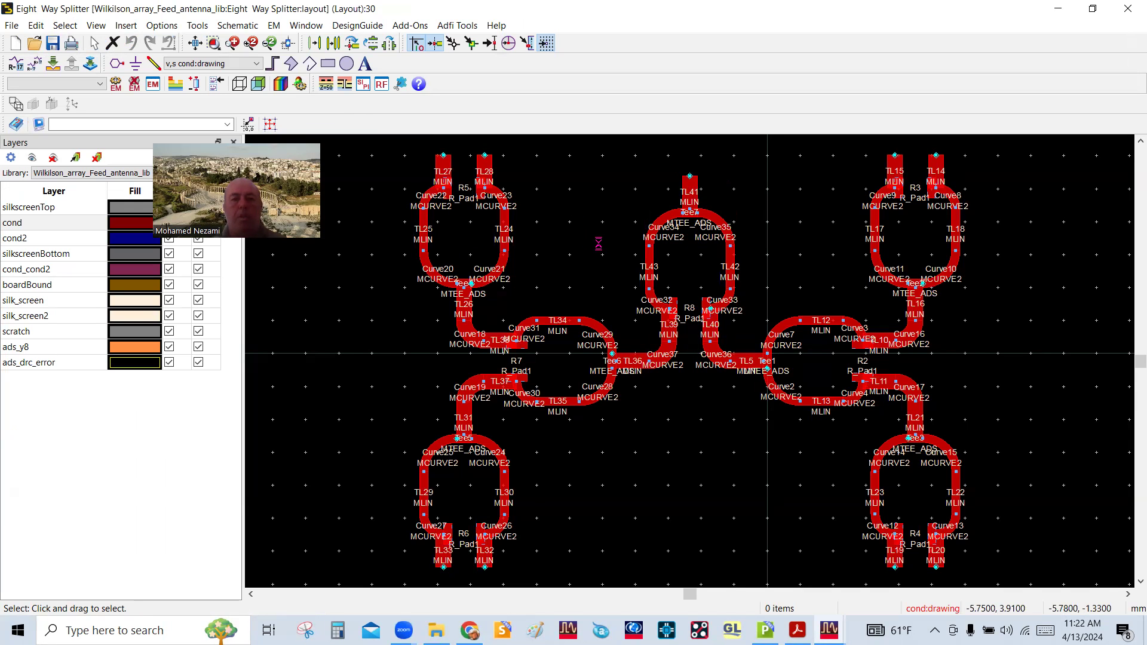
pyautogui.moveTo(694, 385); pyautogui.dragTo(640, 427)
pyautogui.press('Escape')
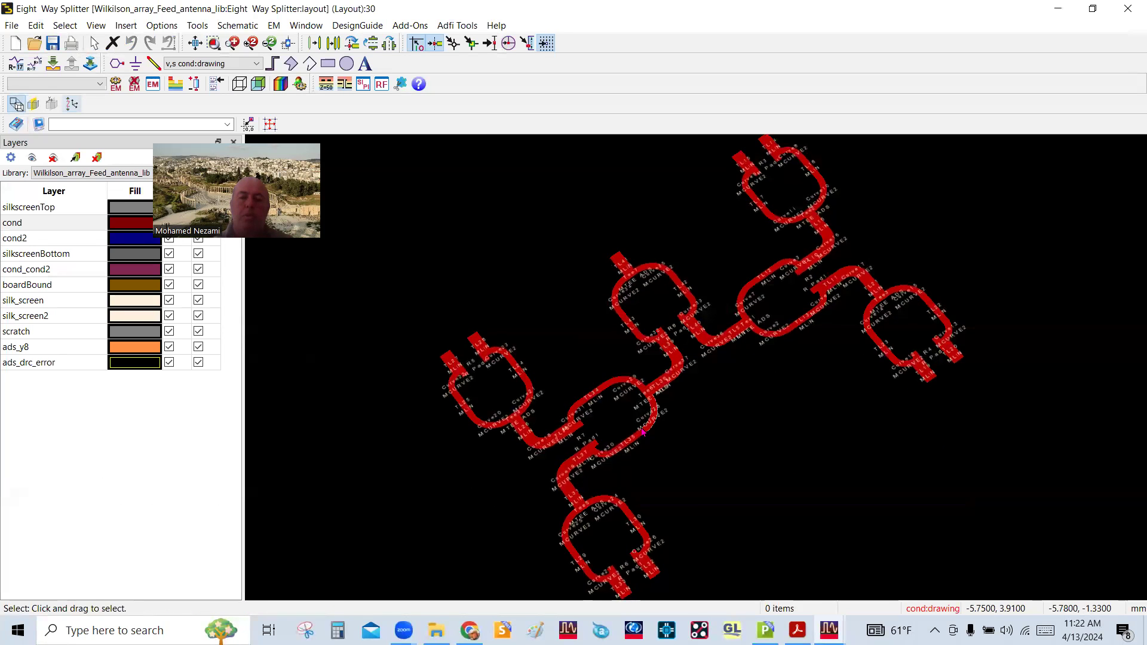
pyautogui.scroll(-2, 688, 273)
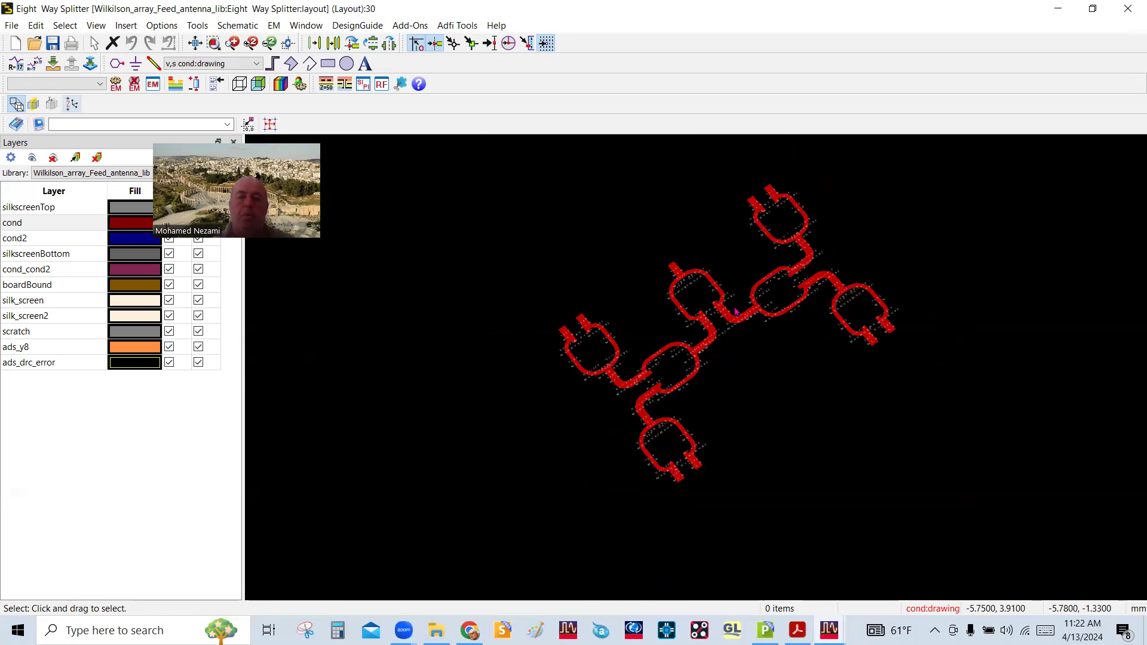
pyautogui.moveTo(790, 463); pyautogui.dragTo(812, 494)
pyautogui.press('Escape')
pyautogui.press('Escape')
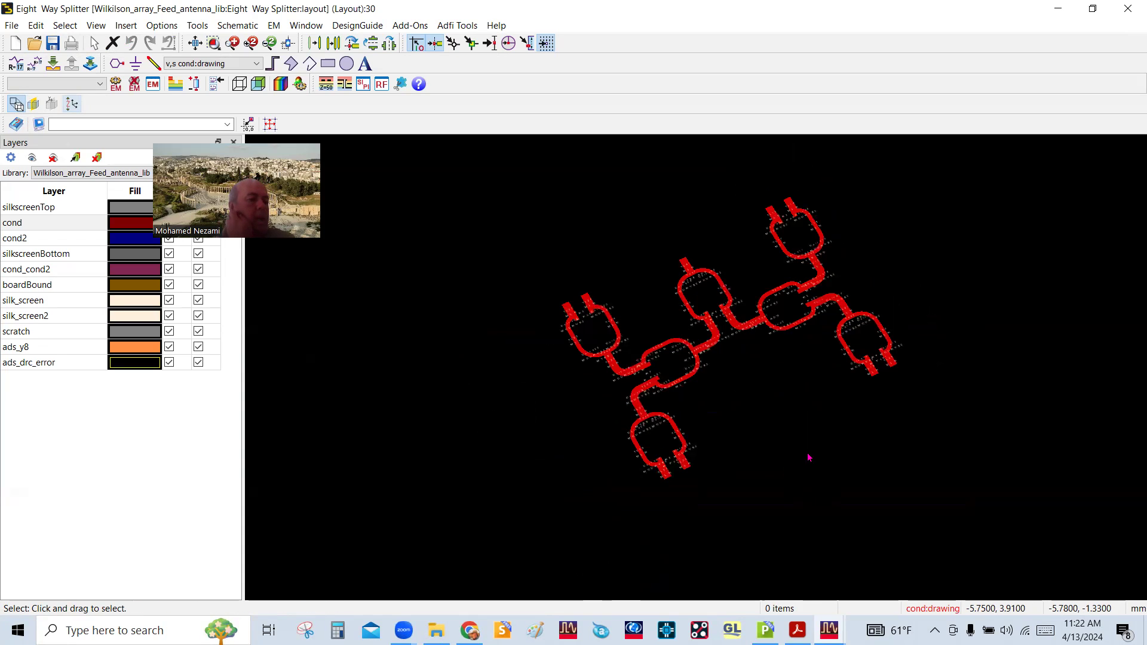
pyautogui.press('Escape')
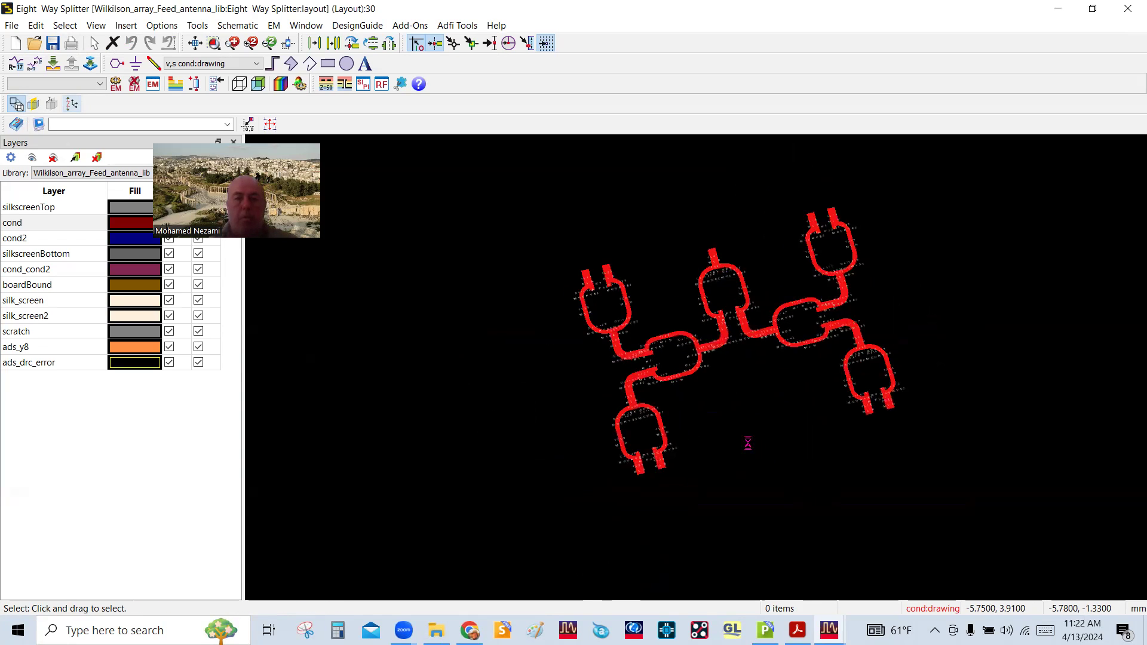
pyautogui.scroll(3, 735, 426)
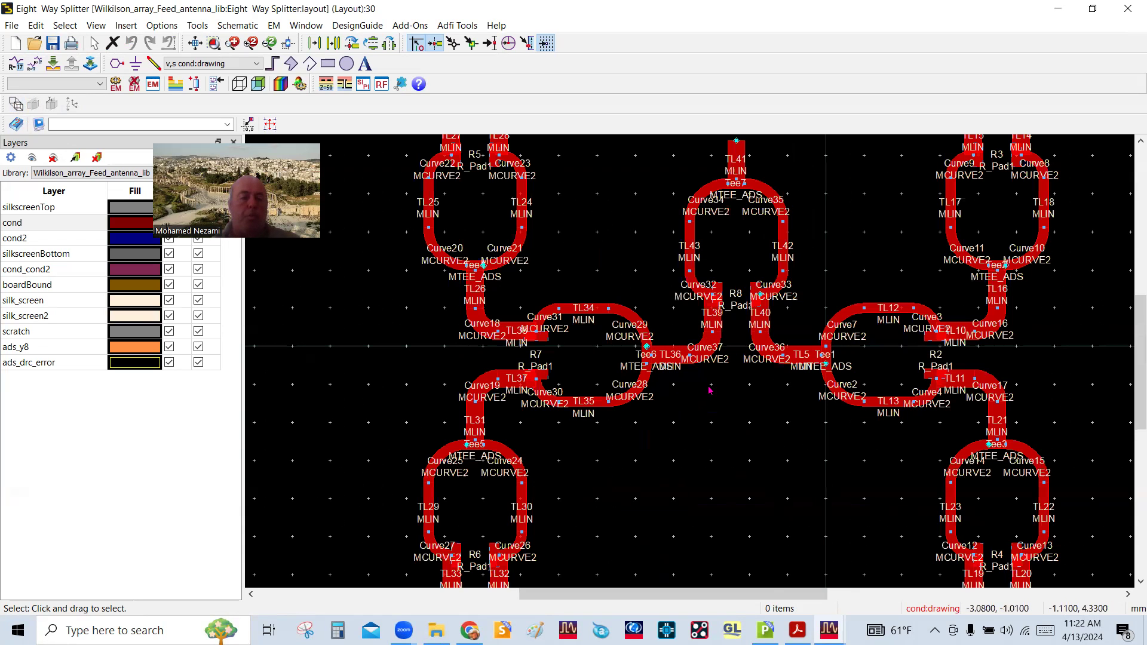
pyautogui.scroll(-1, 710, 390)
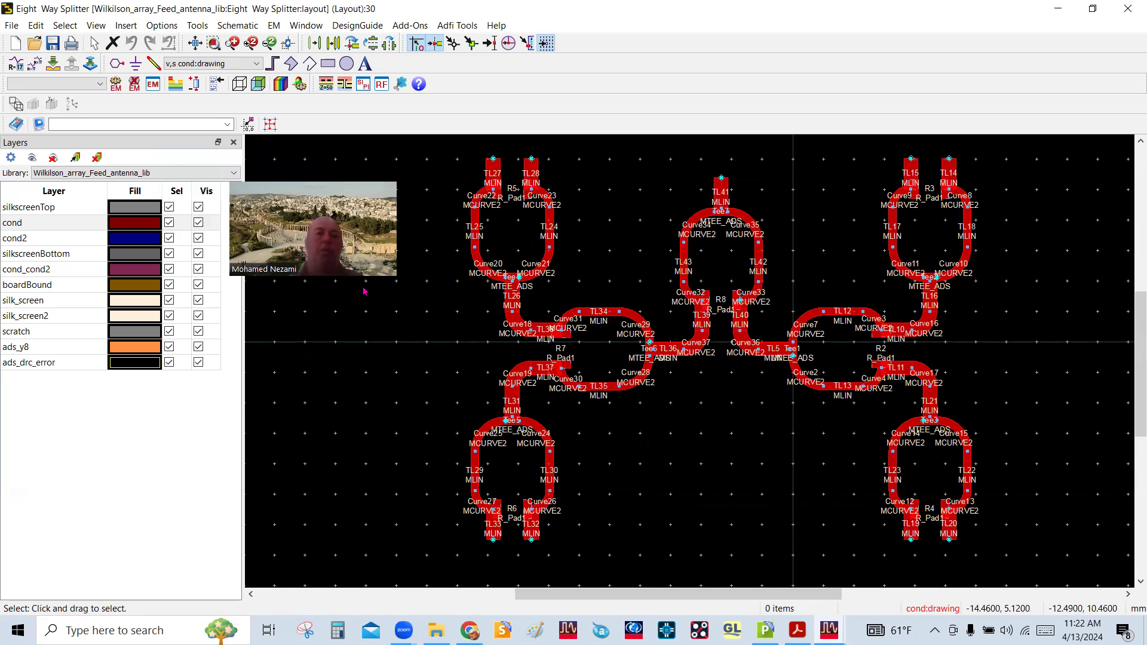
pyautogui.click(1132, 17)
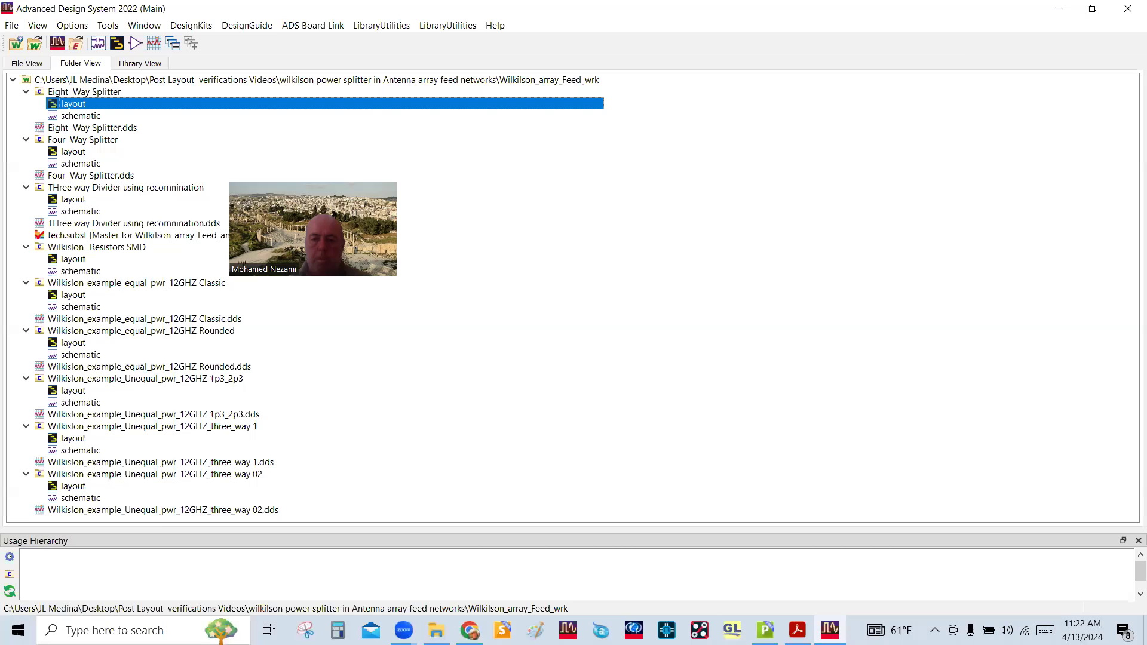
# Switch to the PDF slides in Acrobat and go to the "Example 3: Unequal (1/3,2/3) 2 Way Wilkinson Divider" page.
pyautogui.hotkey('alt', 'Tab')
pyautogui.scroll(-2, 858, 352)
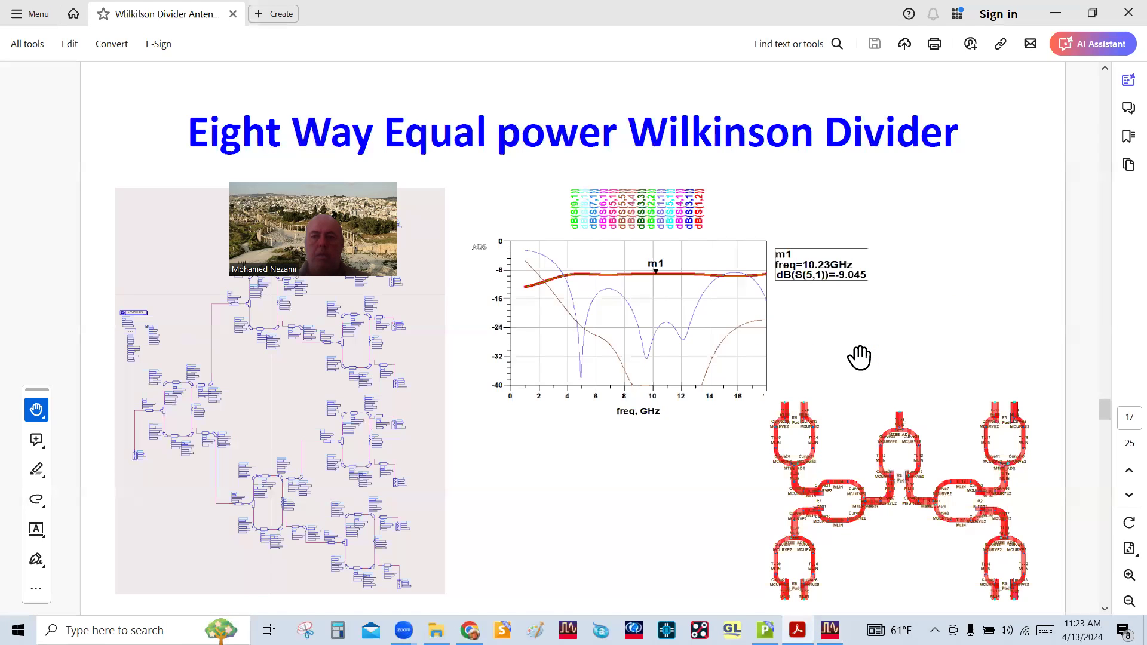
pyautogui.scroll(-2, 859, 363)
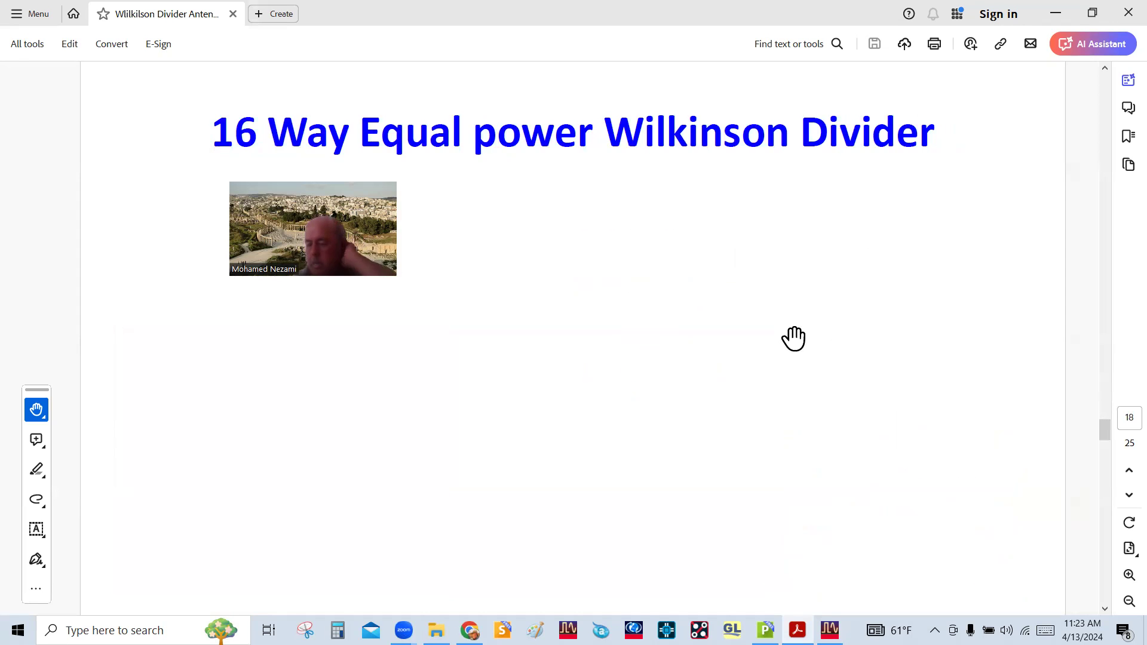
pyautogui.scroll(-2, 740, 311)
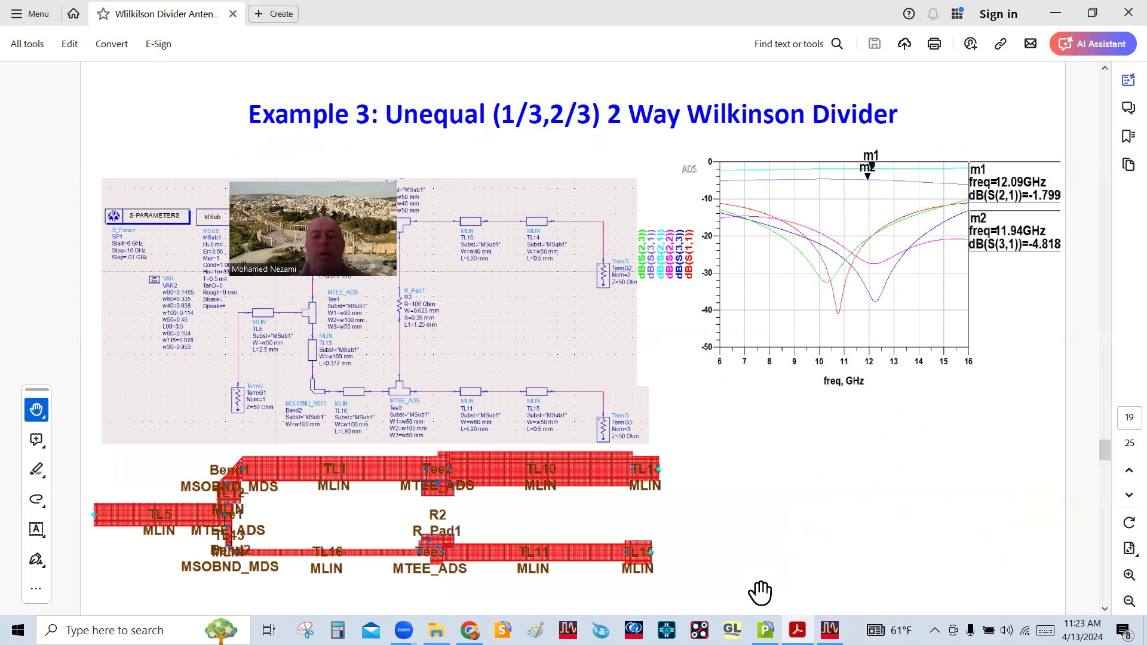
# Switch to the PlanMaker divider spreadsheet, examine the P2 entry and the Za and Zc formulas against the circuit diagram, and minimize it.
pyautogui.click(765, 630)
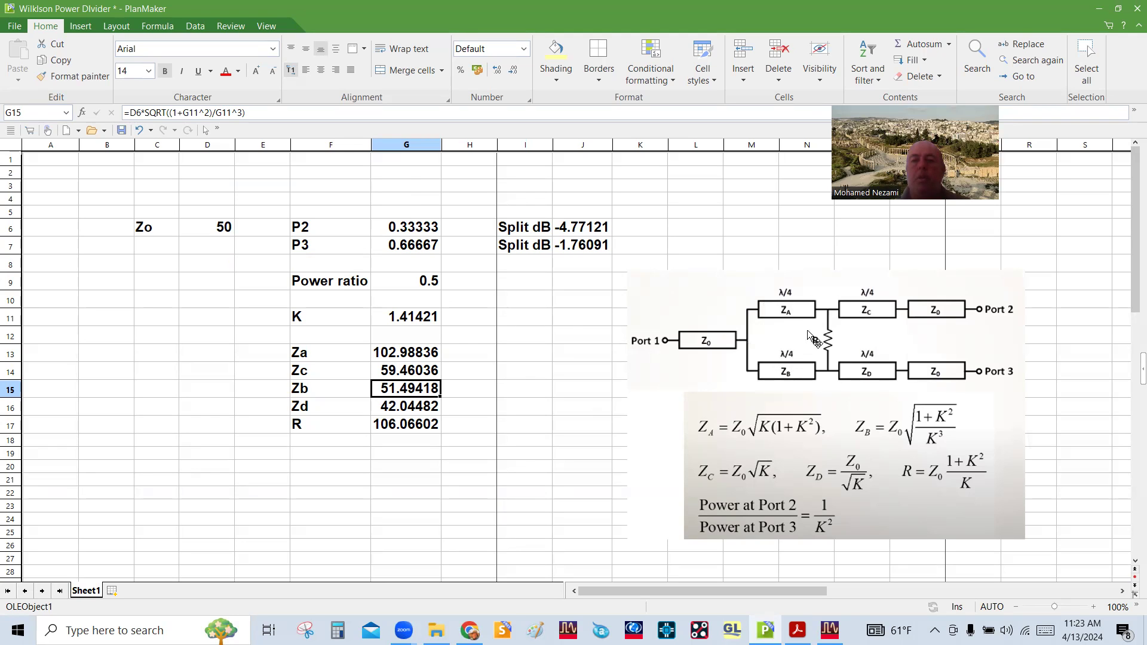
pyautogui.click(545, 301)
pyautogui.click(402, 233)
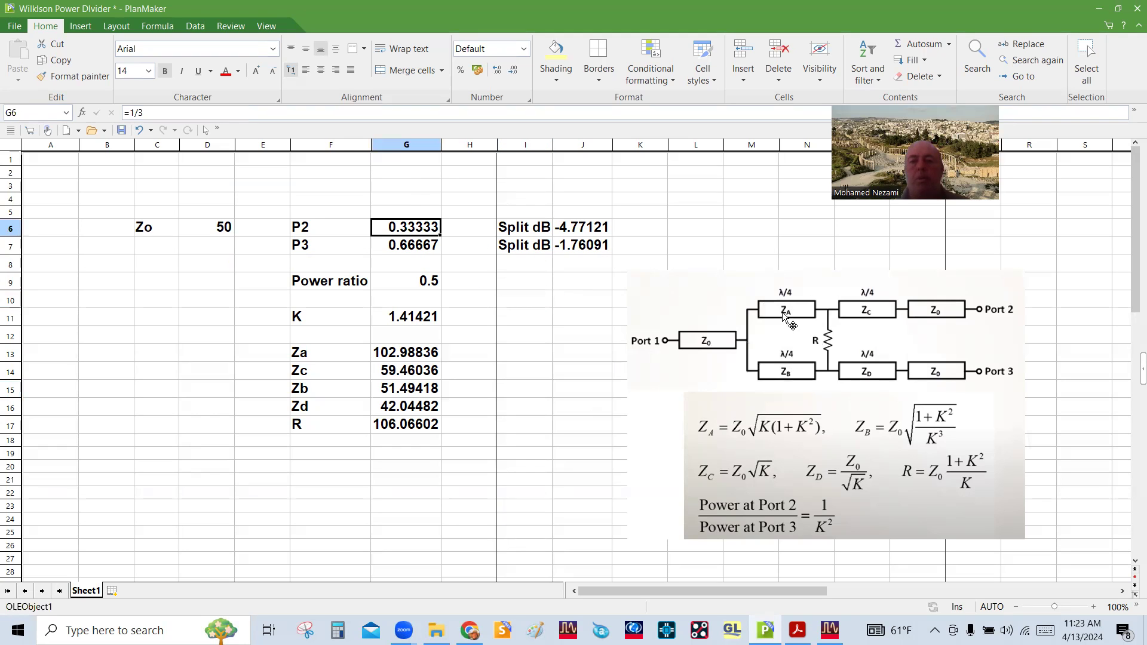
pyautogui.click(528, 421)
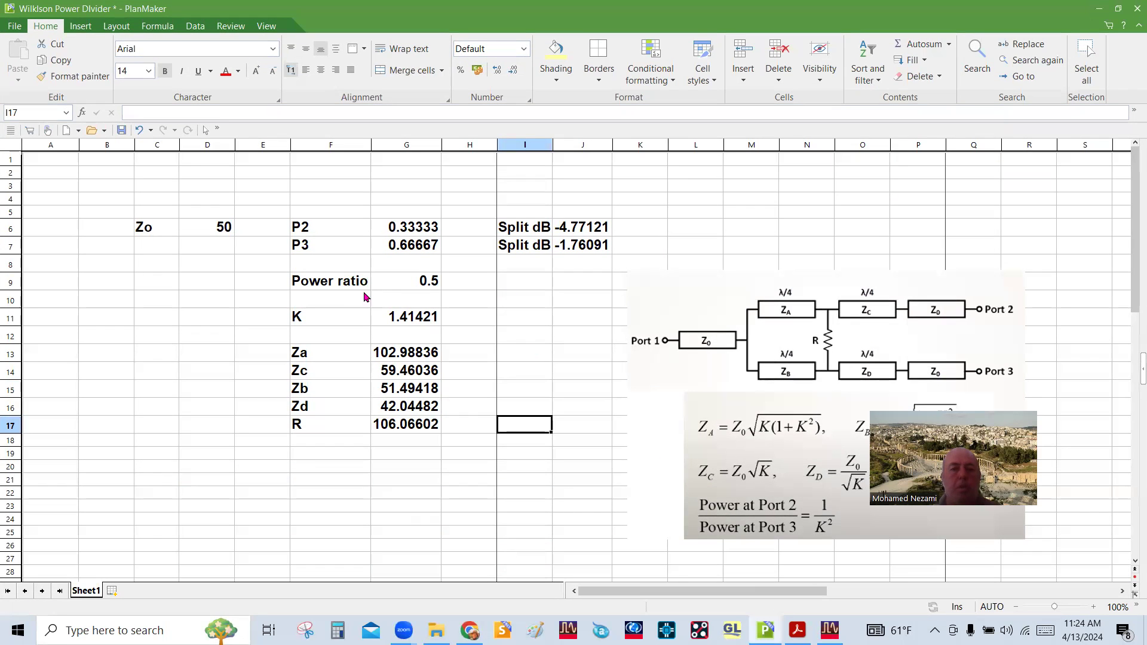
pyautogui.click(300, 361)
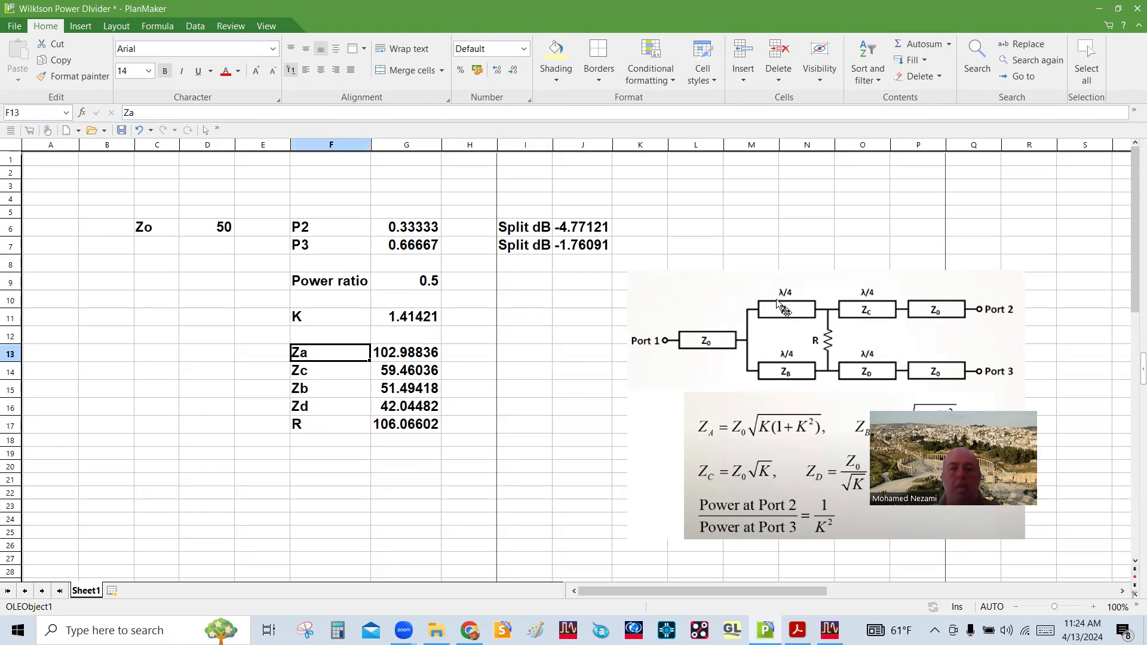
pyautogui.click(423, 357)
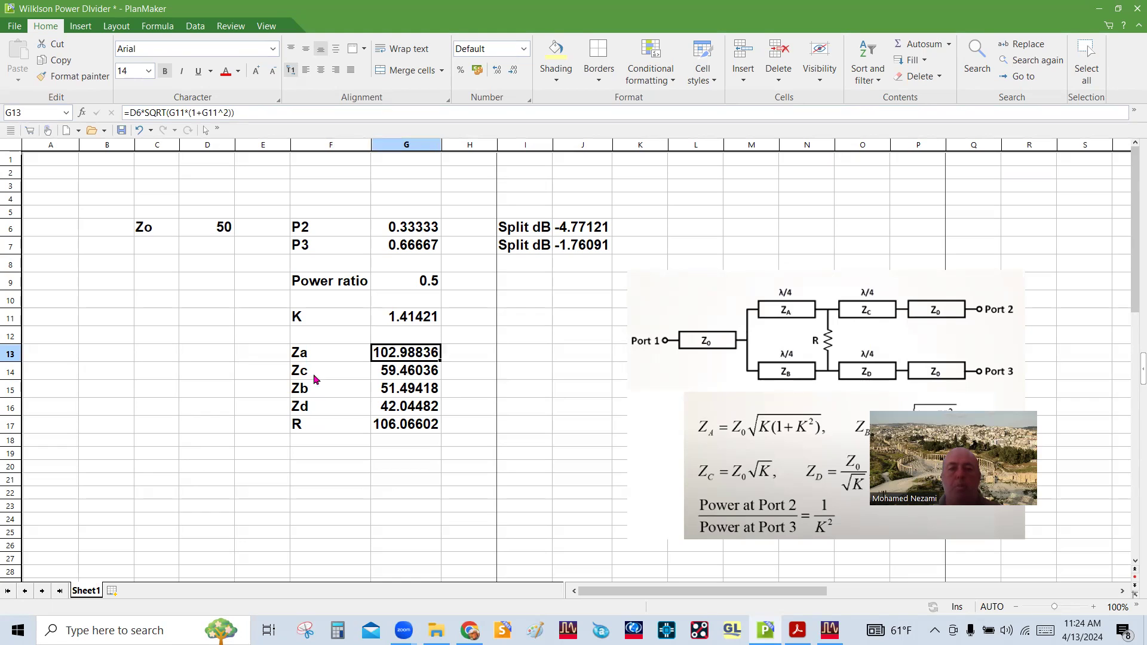
pyautogui.click(404, 376)
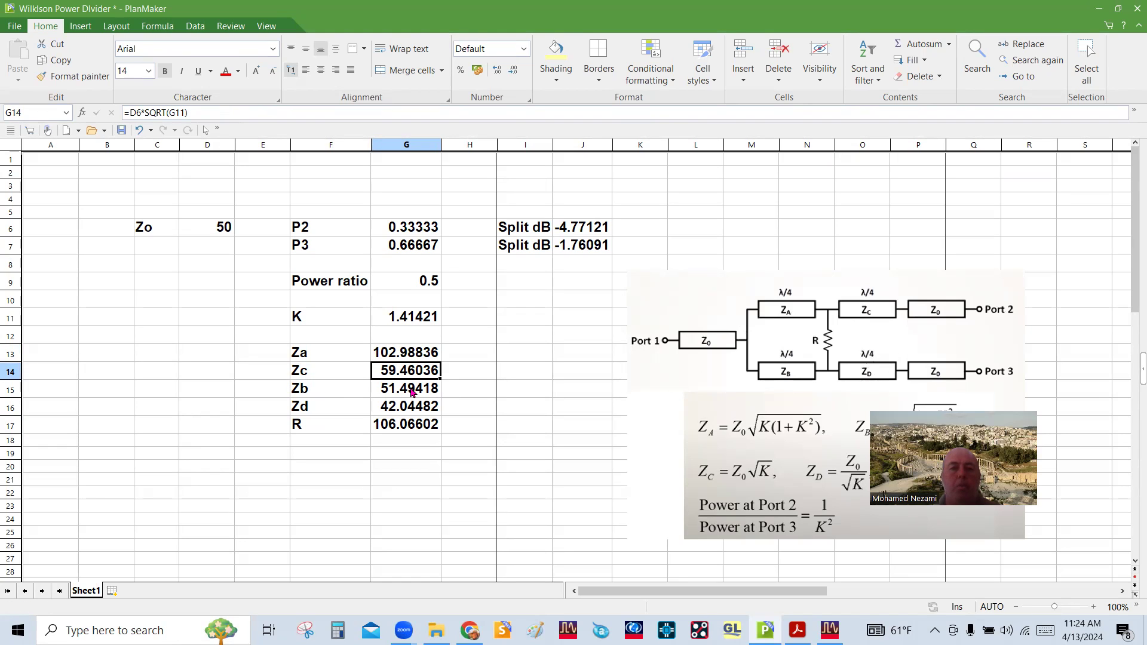
pyautogui.click(1099, 8)
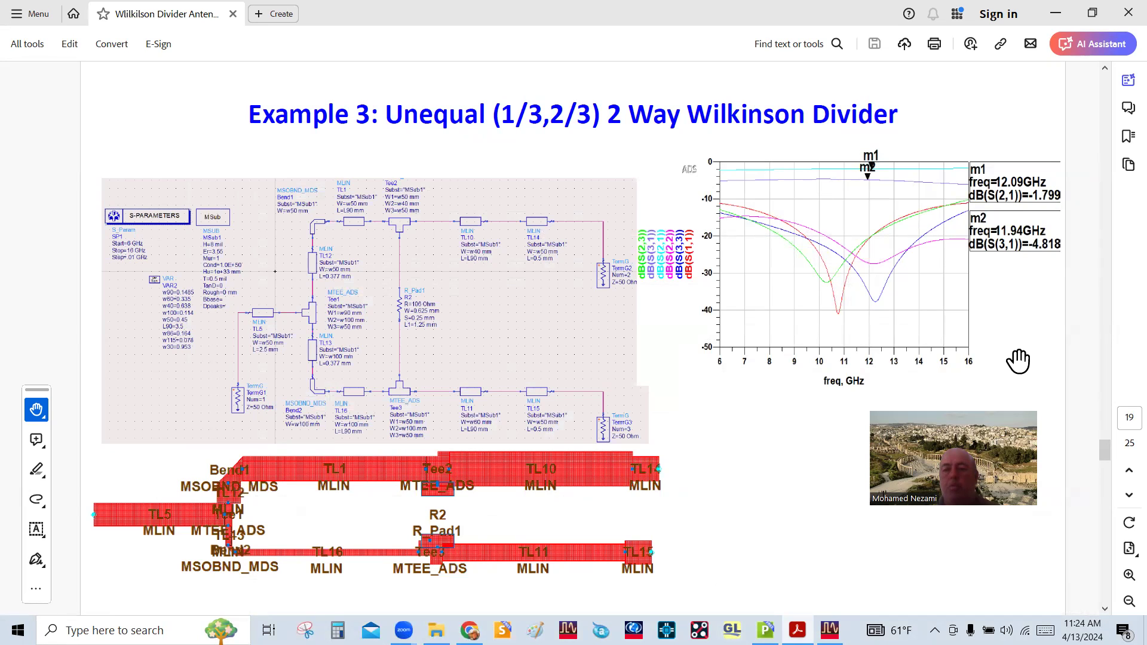
# Switch to the ADS main window, briefly recheck the impedance spreadsheet in PlanMaker, and return to ADS.
pyautogui.moveTo(830, 630)
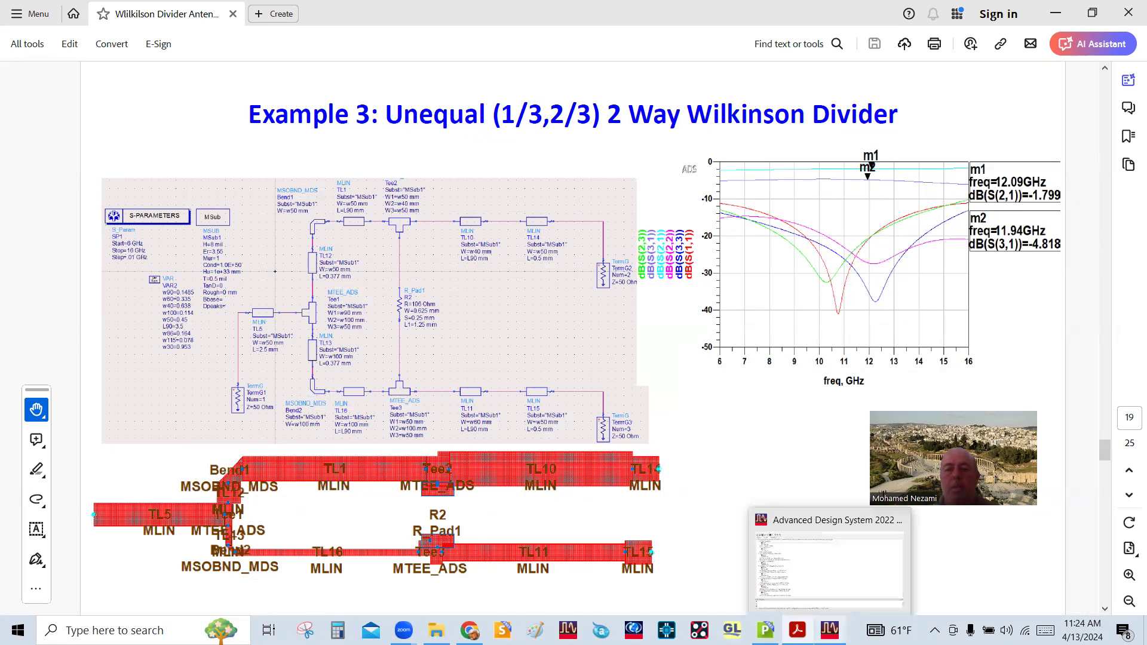
pyautogui.click(830, 568)
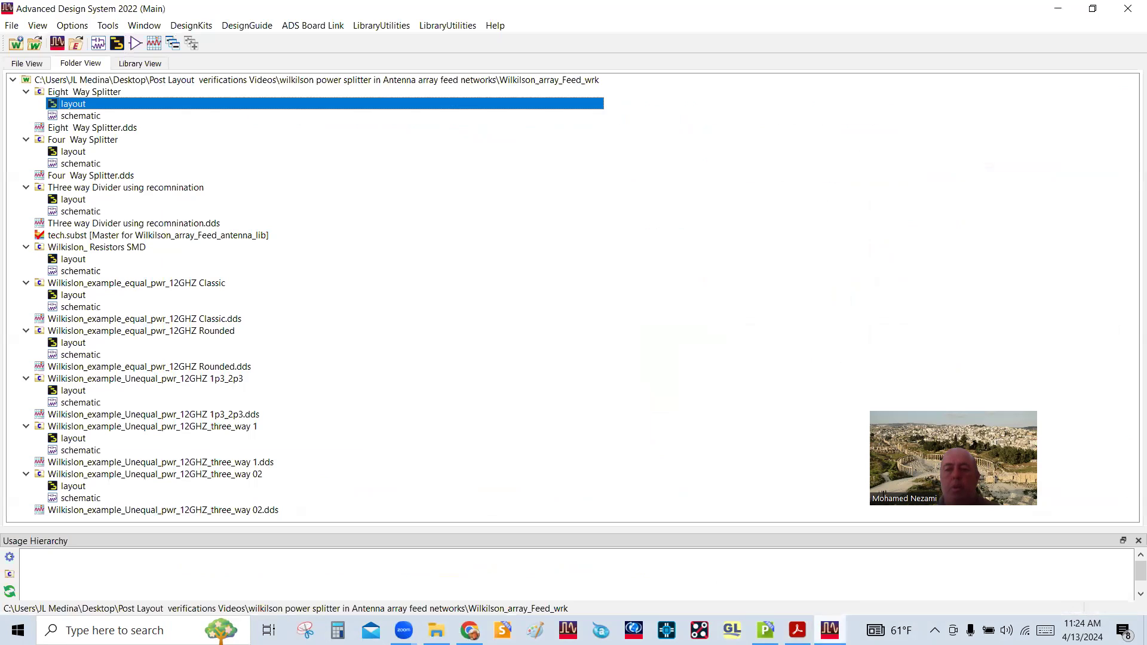
pyautogui.click(766, 630)
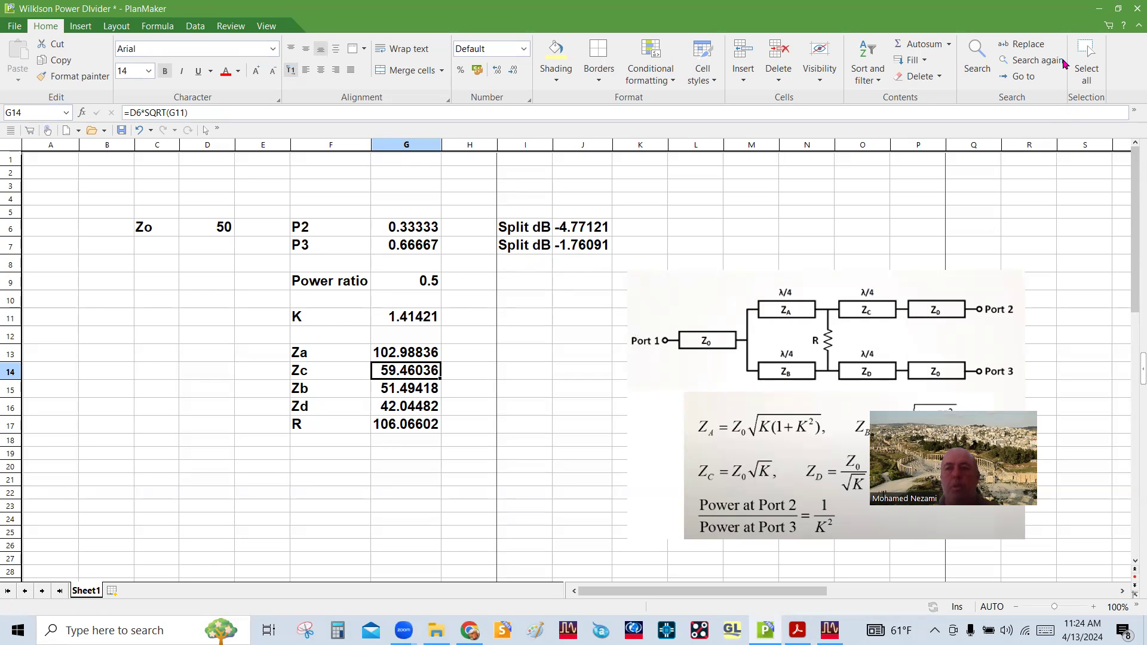
pyautogui.click(1098, 8)
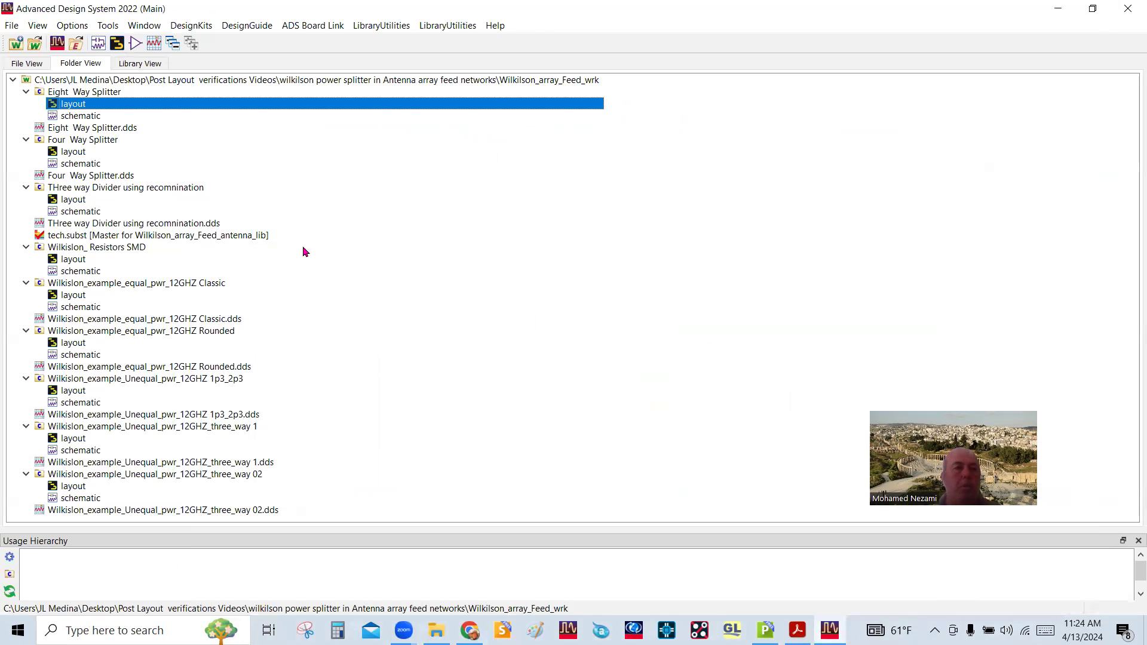
# Collapse all the cells in the workspace folder tree, from Eight Way Splitter through Wilkislon_example_Unequal_pwr_12GHZ_three_way 02.
pyautogui.click(25, 93)
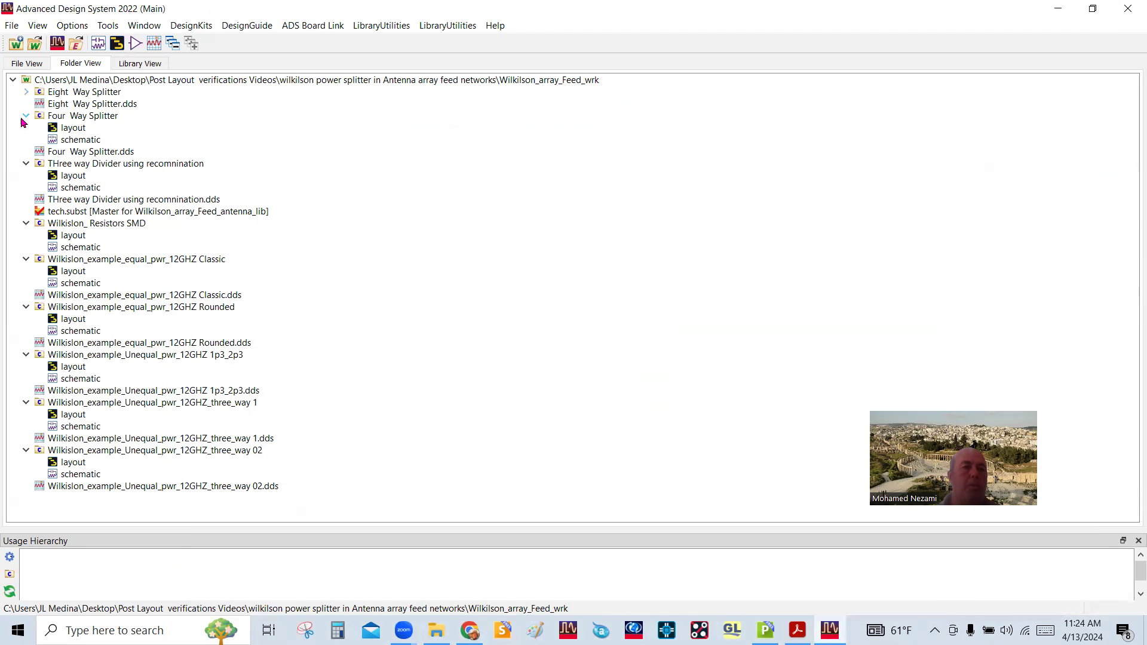
pyautogui.click(26, 117)
pyautogui.click(25, 140)
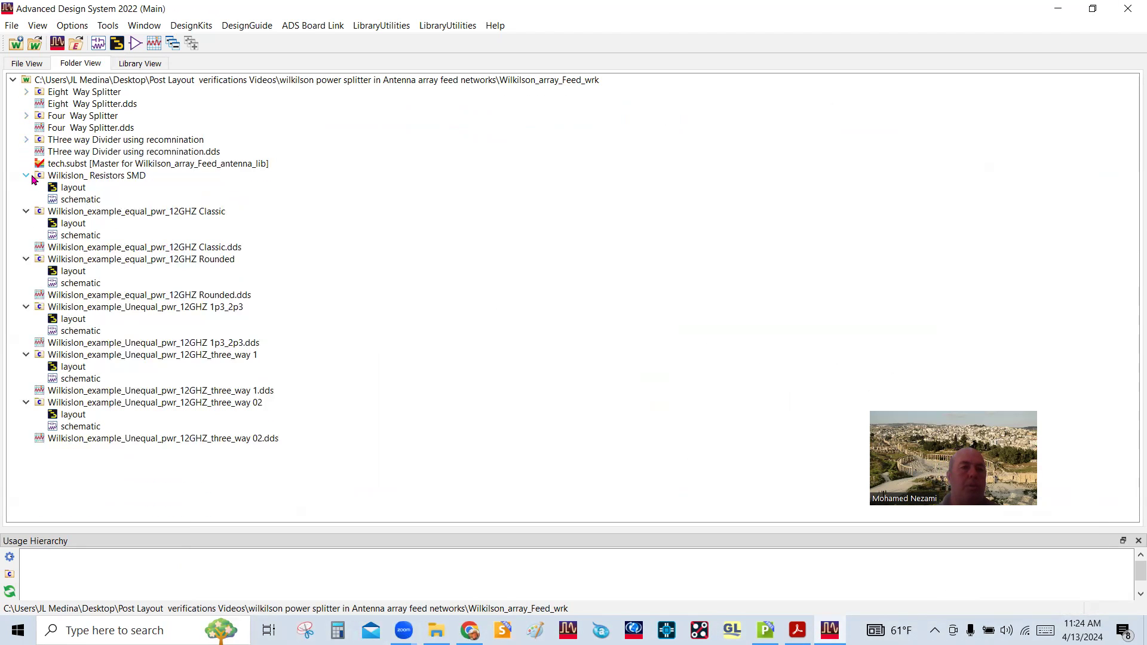
pyautogui.click(26, 176)
pyautogui.click(26, 187)
pyautogui.click(26, 213)
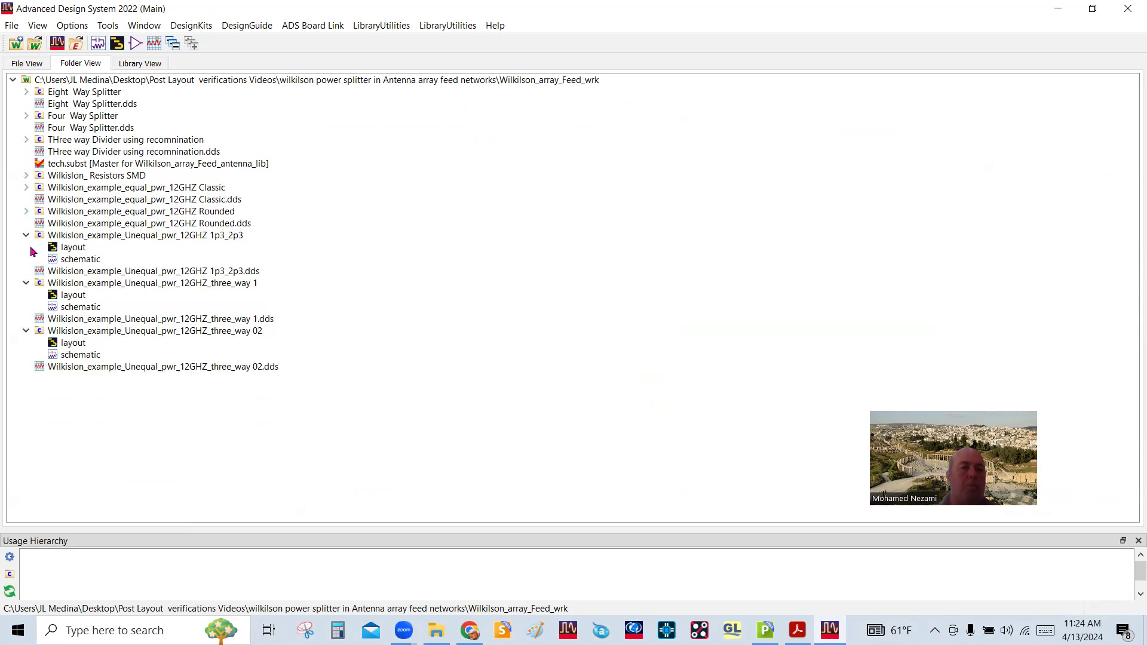
pyautogui.click(25, 236)
pyautogui.click(27, 260)
pyautogui.click(27, 283)
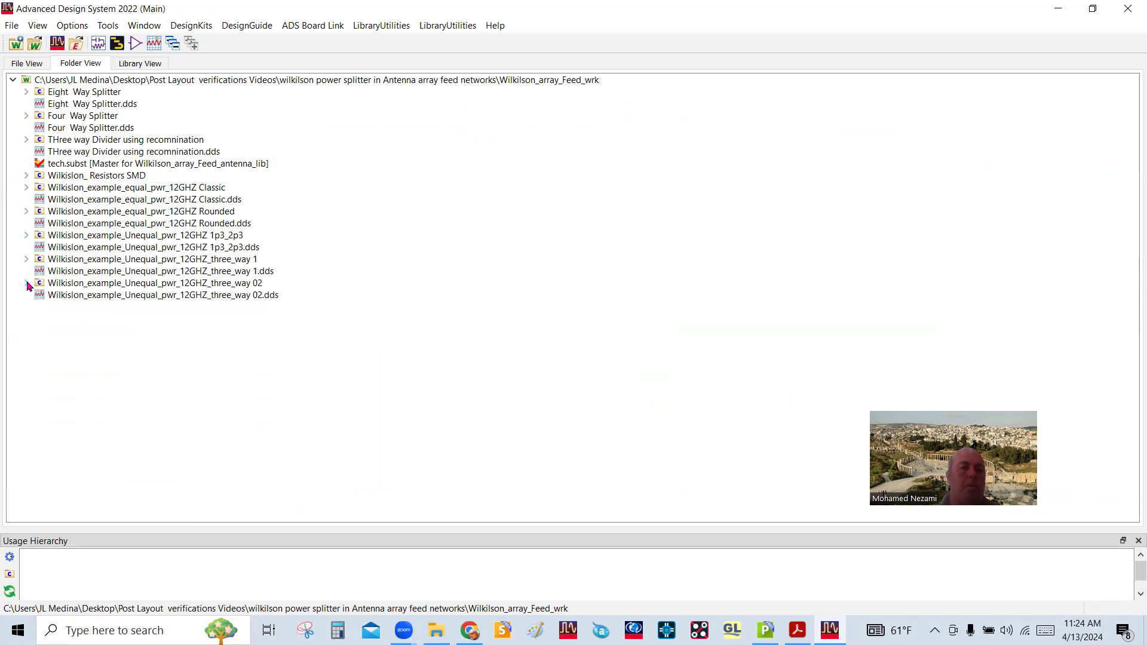
# Expand the Wilkislon_example_Unequal_pwr_12GHZ 1p3_2p3 cell and open its schematic so the whole circuit can be seen.
pyautogui.click(80, 189)
pyautogui.click(151, 202)
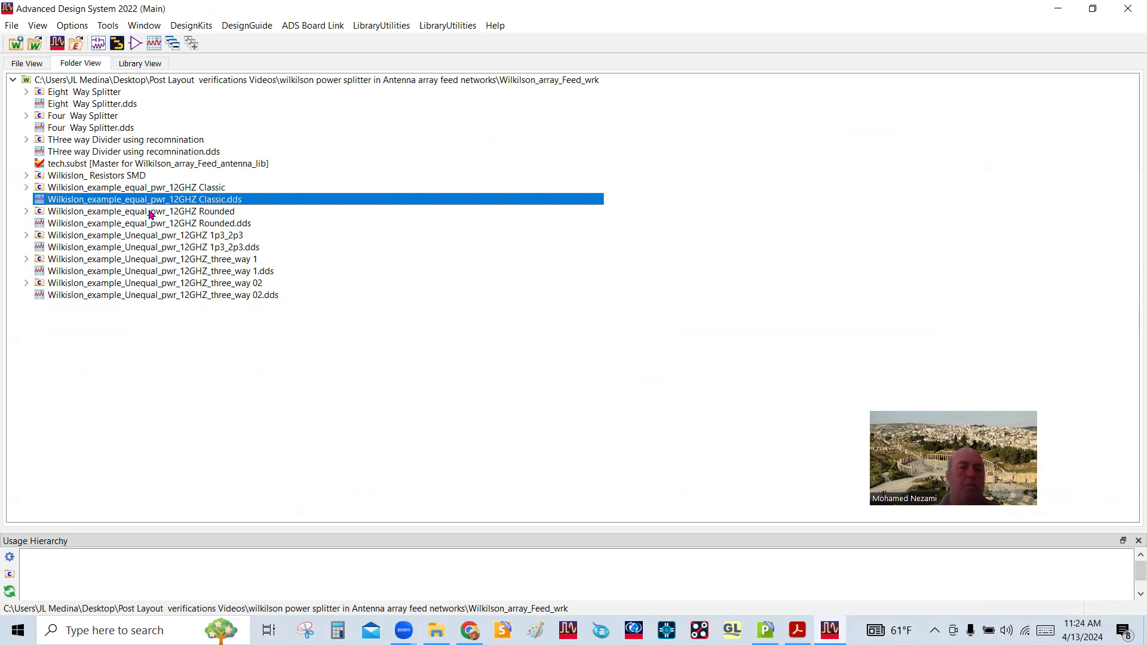
pyautogui.click(150, 214)
pyautogui.click(146, 237)
pyautogui.doubleClick(151, 237)
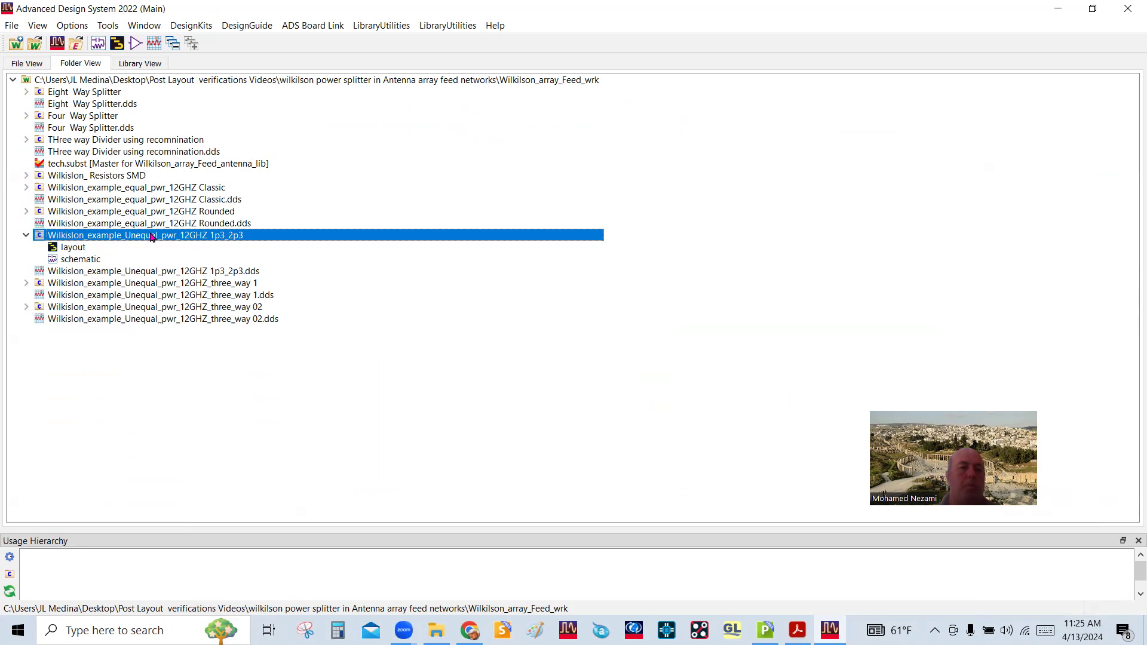
pyautogui.doubleClick(85, 261)
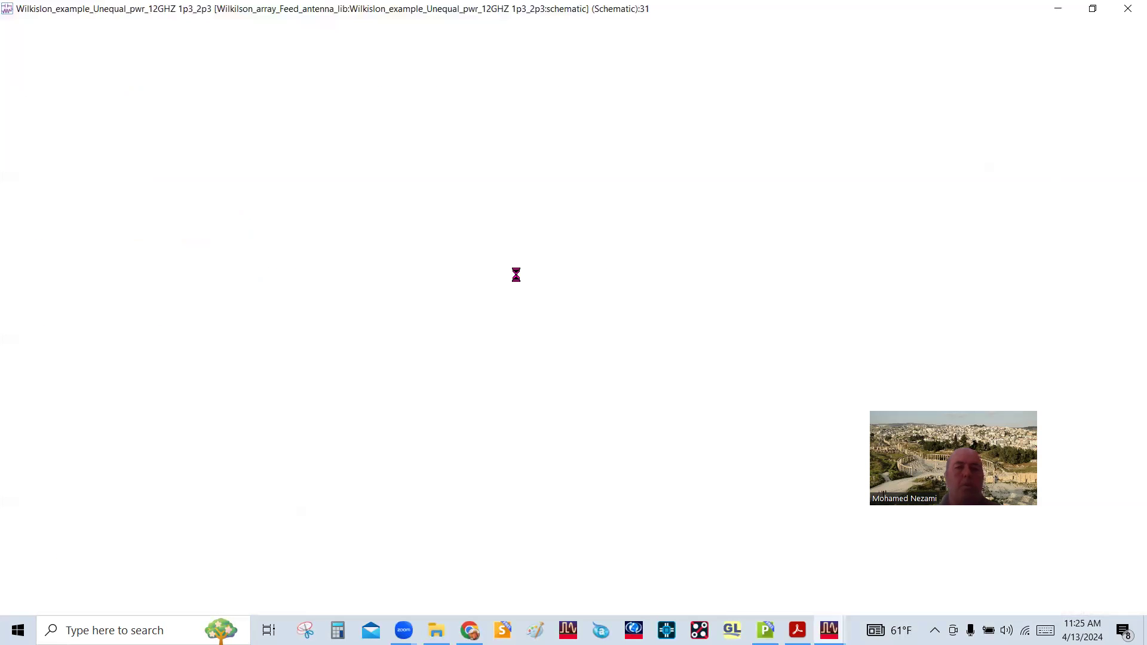
pyautogui.scroll(-1, 713, 327)
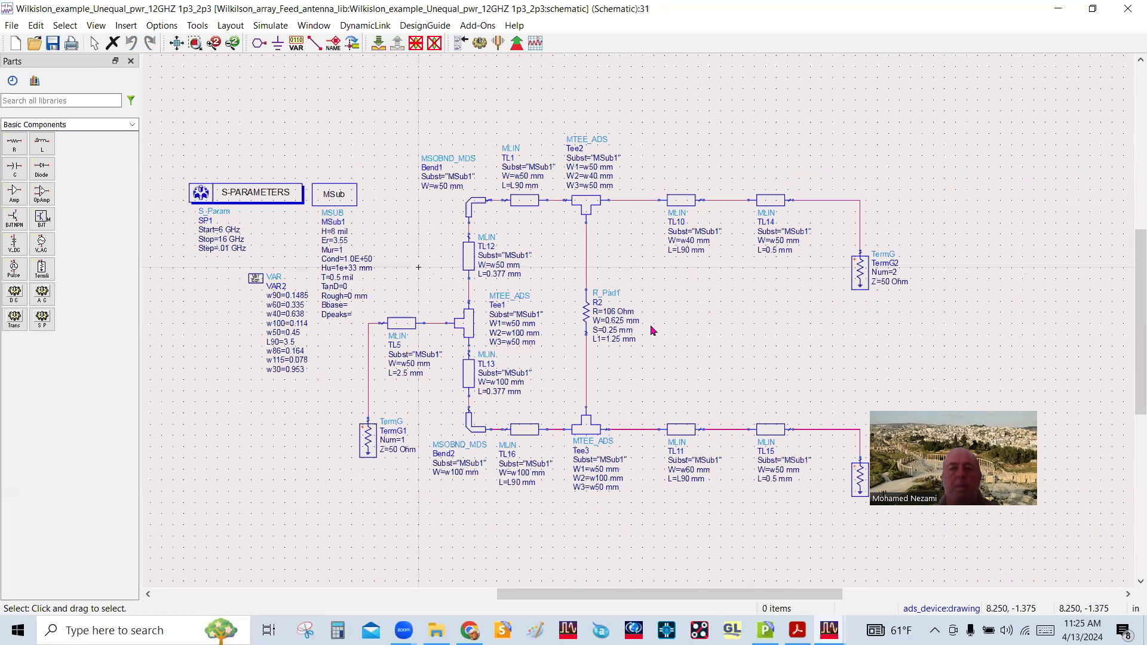
# Compare the 1/3–2/3 divider schematic with the calculated impedances in the PlanMaker spreadsheet, then return to the ADS schematic.
pyautogui.scroll(1, 651, 327)
pyautogui.scroll(-1, 438, 169)
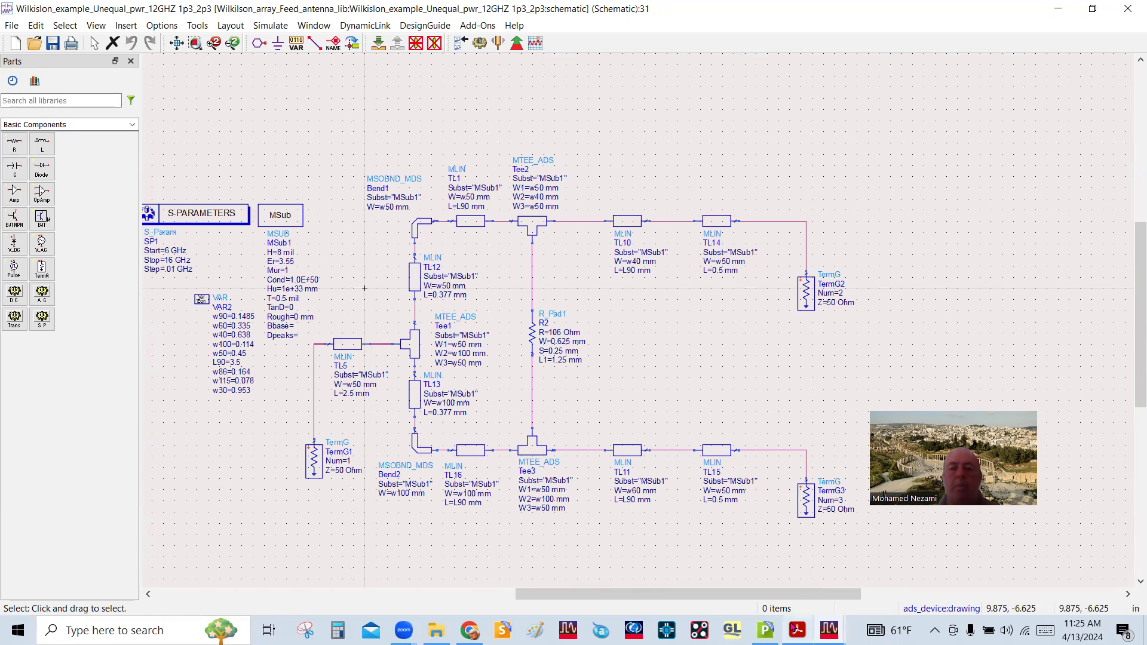
pyautogui.click(766, 630)
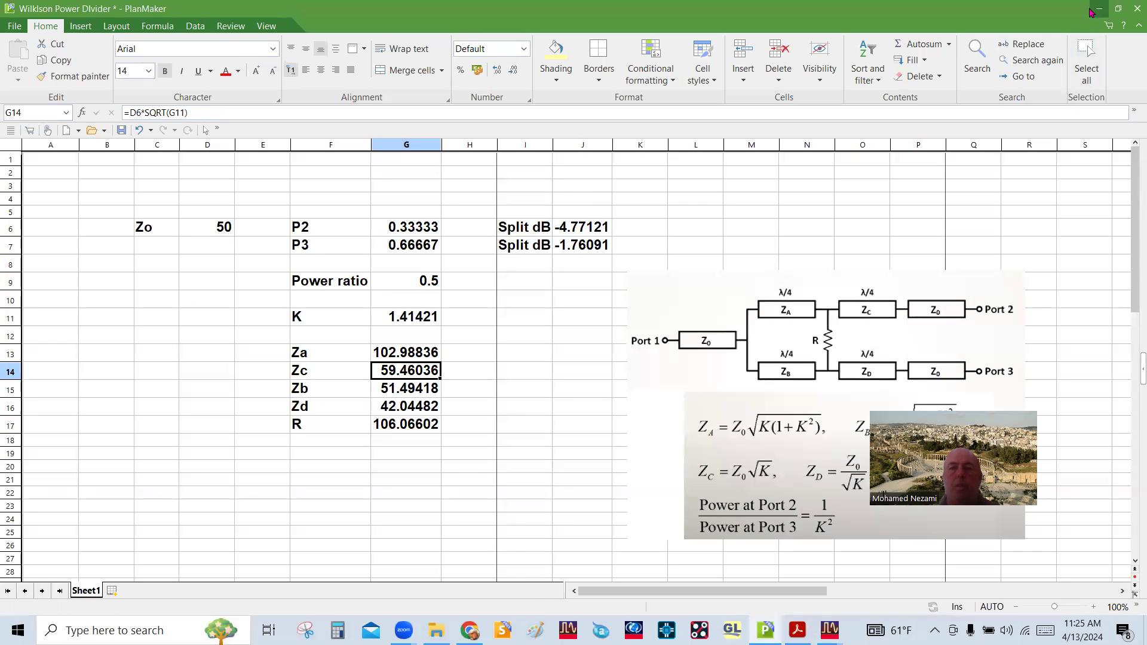
pyautogui.click(1099, 8)
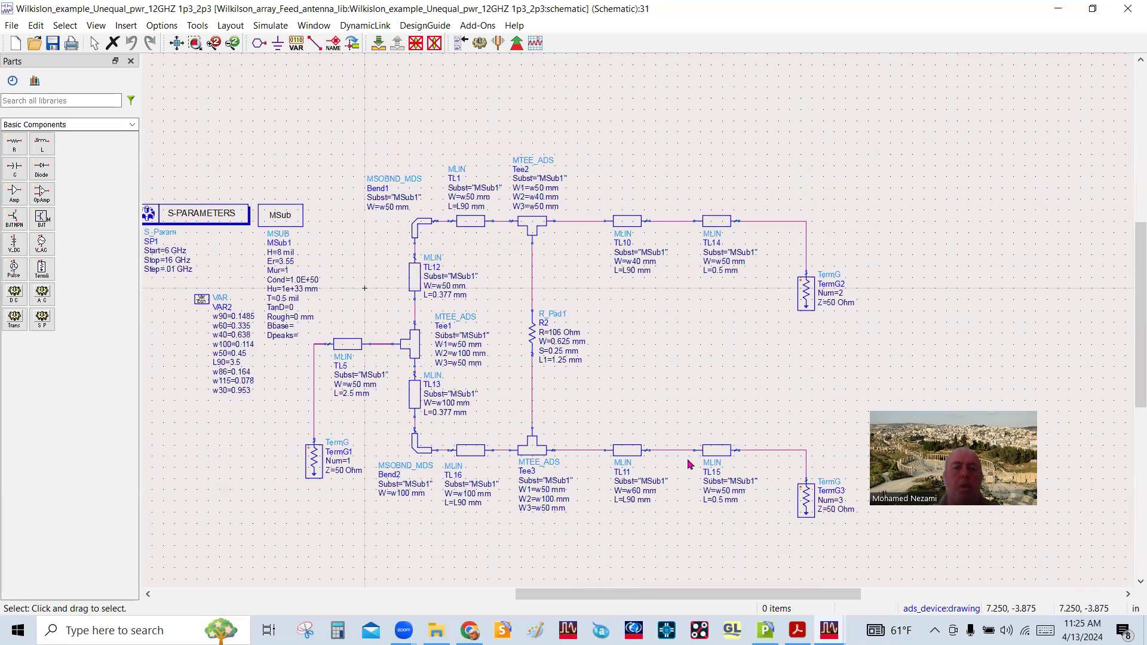
# Simulate the 1/3–2/3 divider schematic, check the S(2,1) and S(3,1) markers near 12 GHz, and dismiss the plot and simulation status windows.
pyautogui.click(480, 43)
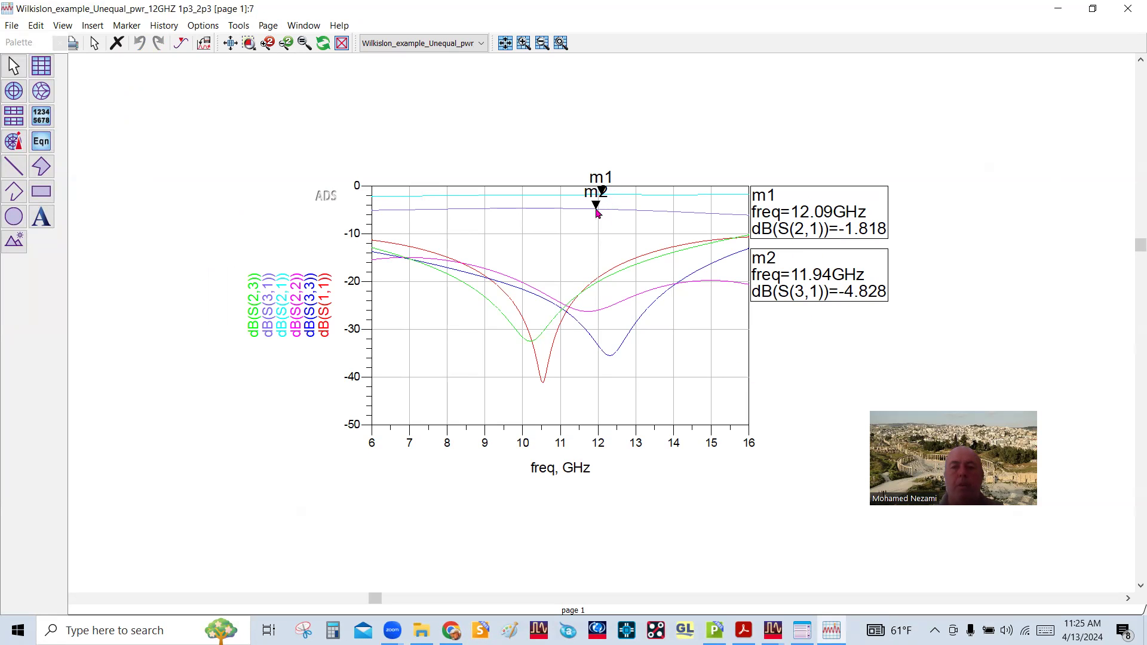
pyautogui.click(1055, 11)
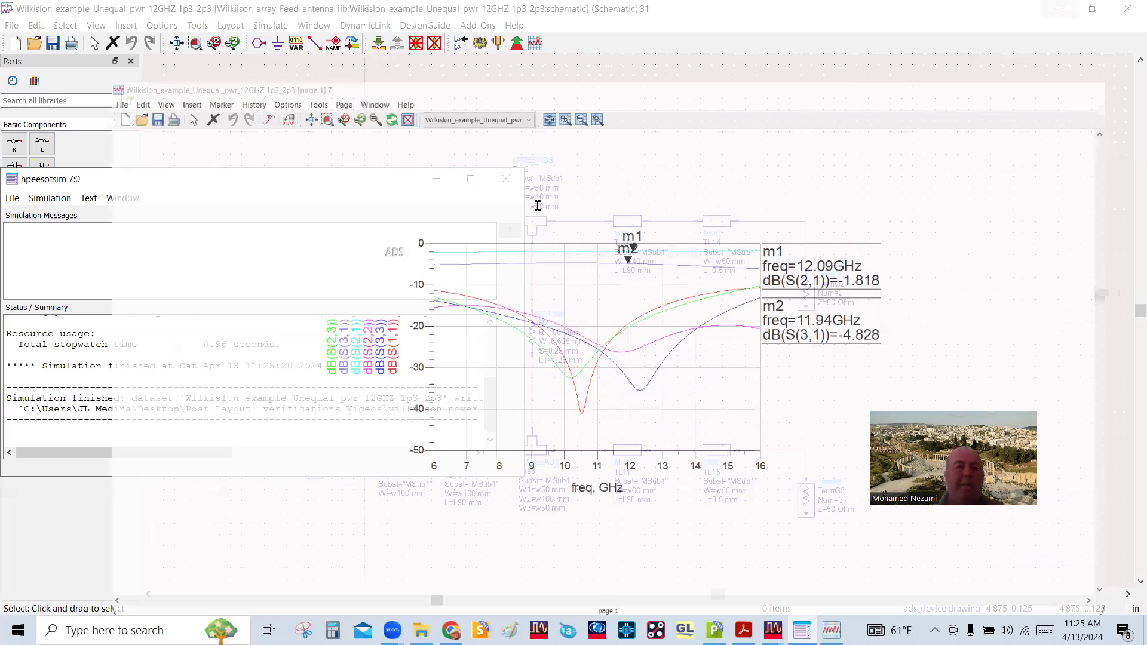
pyautogui.click(515, 179)
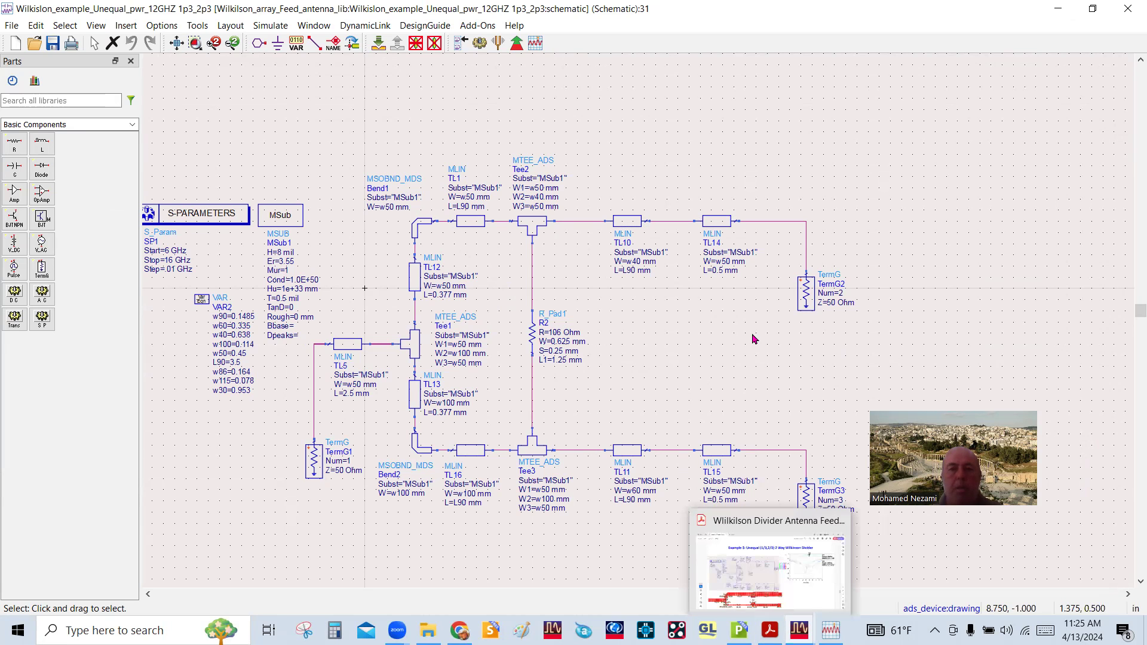
# Rerun the simulation, shift marker m2 to about 11.47 GHz and m1 to about 11.46 GHz, and return to the schematic.
pyautogui.click(478, 48)
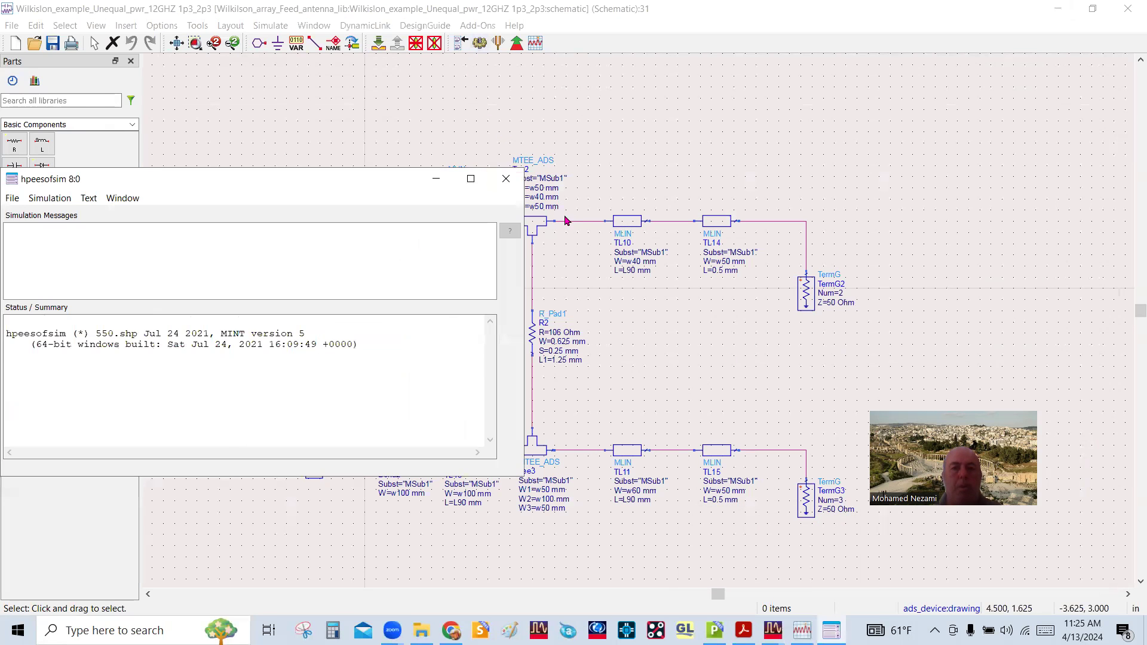
pyautogui.click(670, 53)
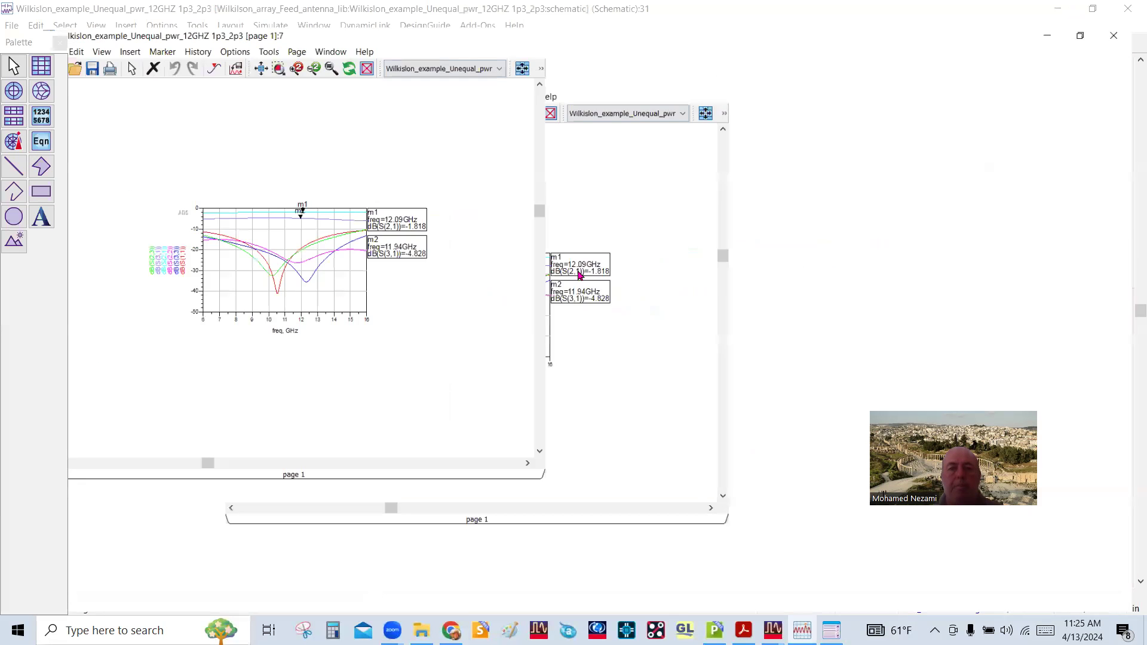
pyautogui.moveTo(596, 260)
pyautogui.mouseDown()
pyautogui.moveTo(564, 254)
pyautogui.moveTo(574, 257)
pyautogui.mouseUp()
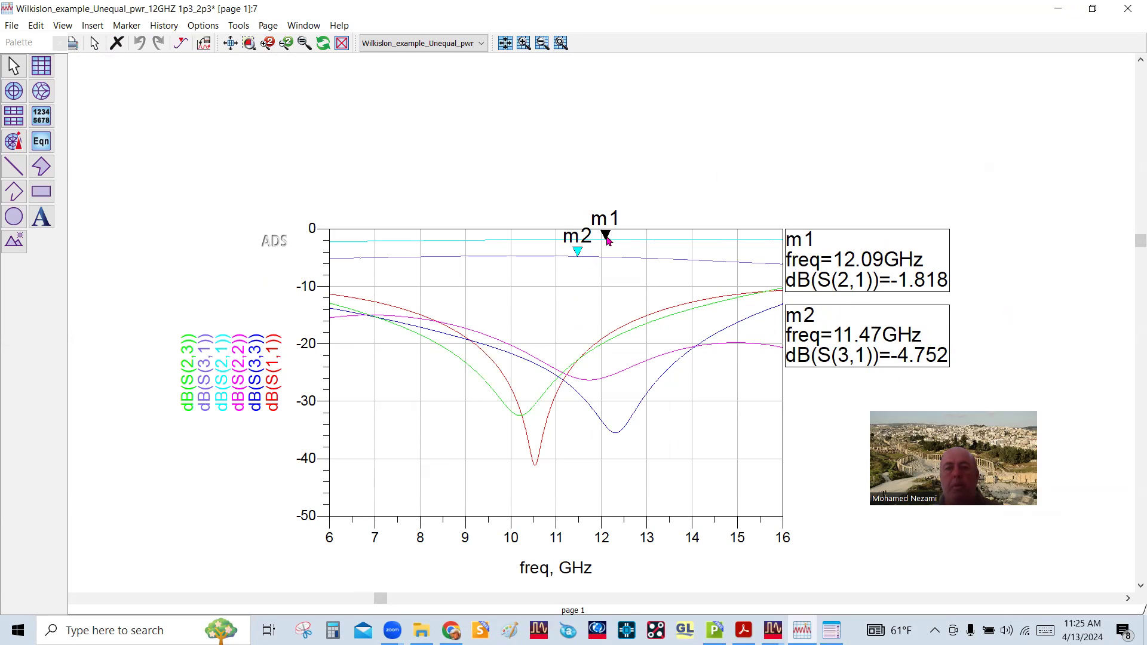
pyautogui.moveTo(609, 237); pyautogui.dragTo(580, 238)
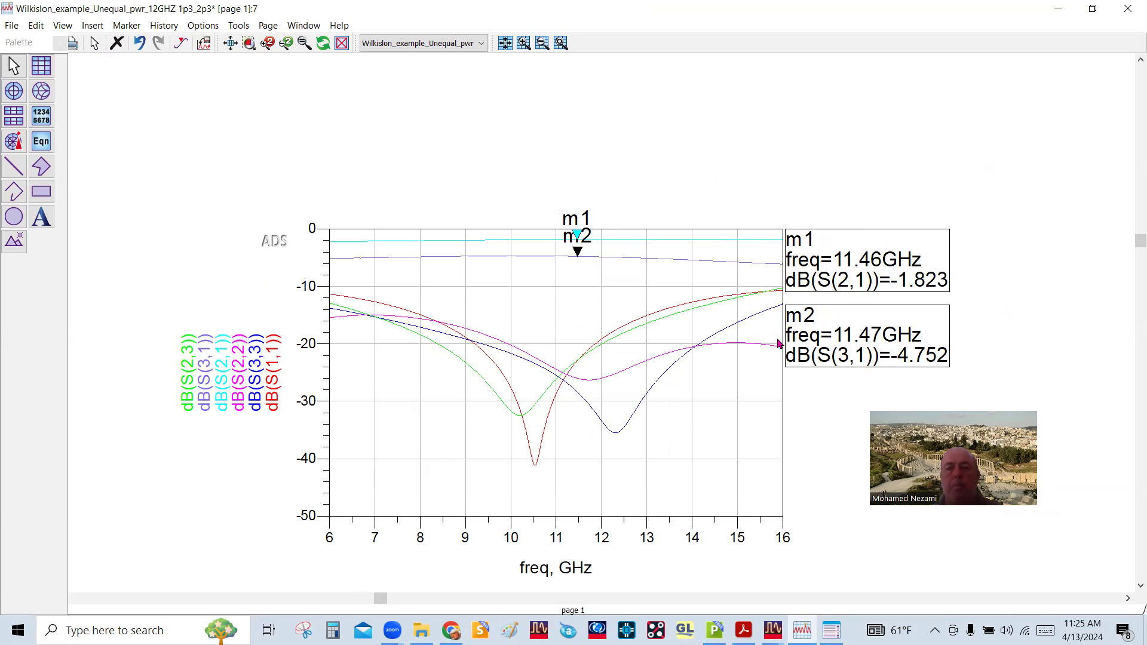
pyautogui.click(1059, 8)
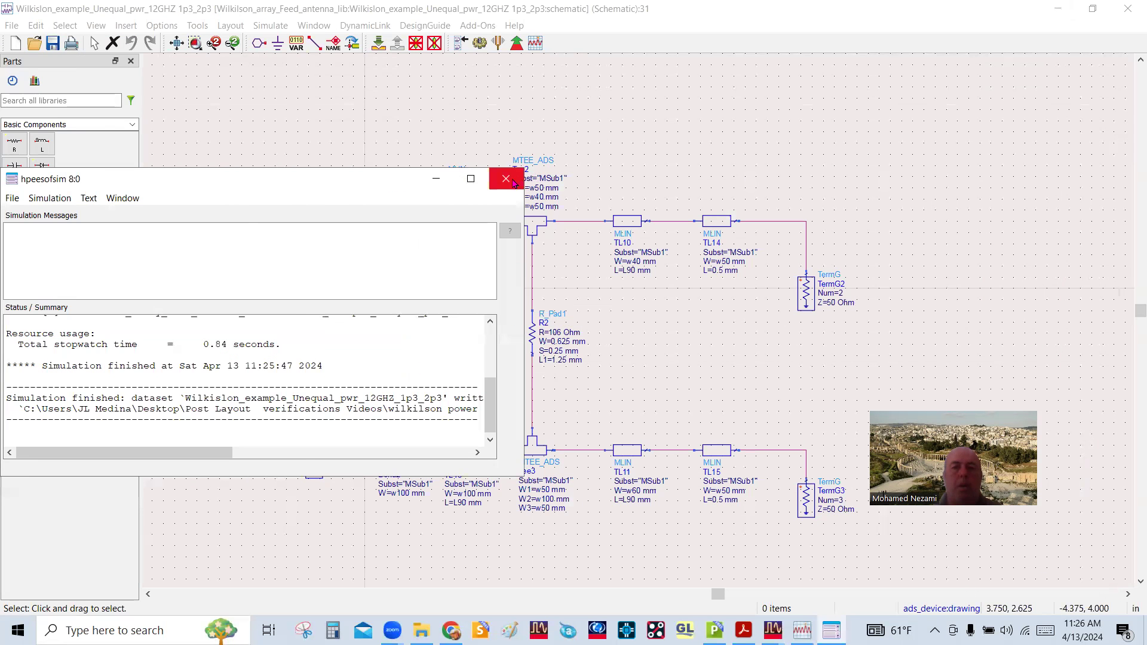
pyautogui.click(505, 178)
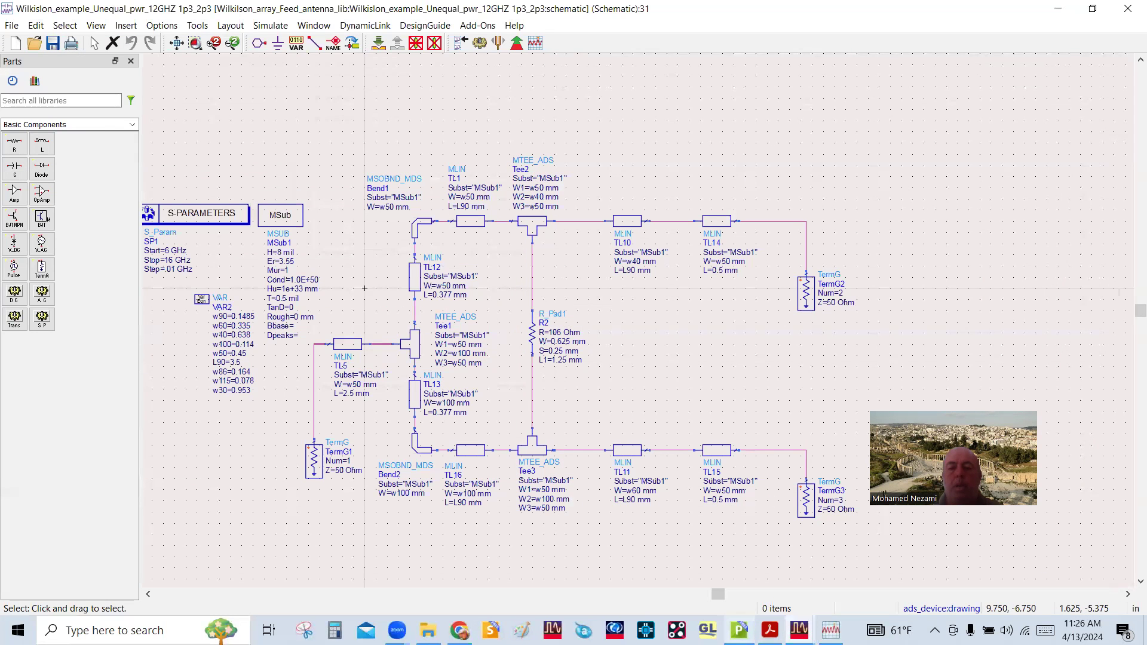
# Switch to the PlanMaker divider spreadsheet and check the P2 and P3 power entries against their theoretical dB splits.
pyautogui.click(740, 630)
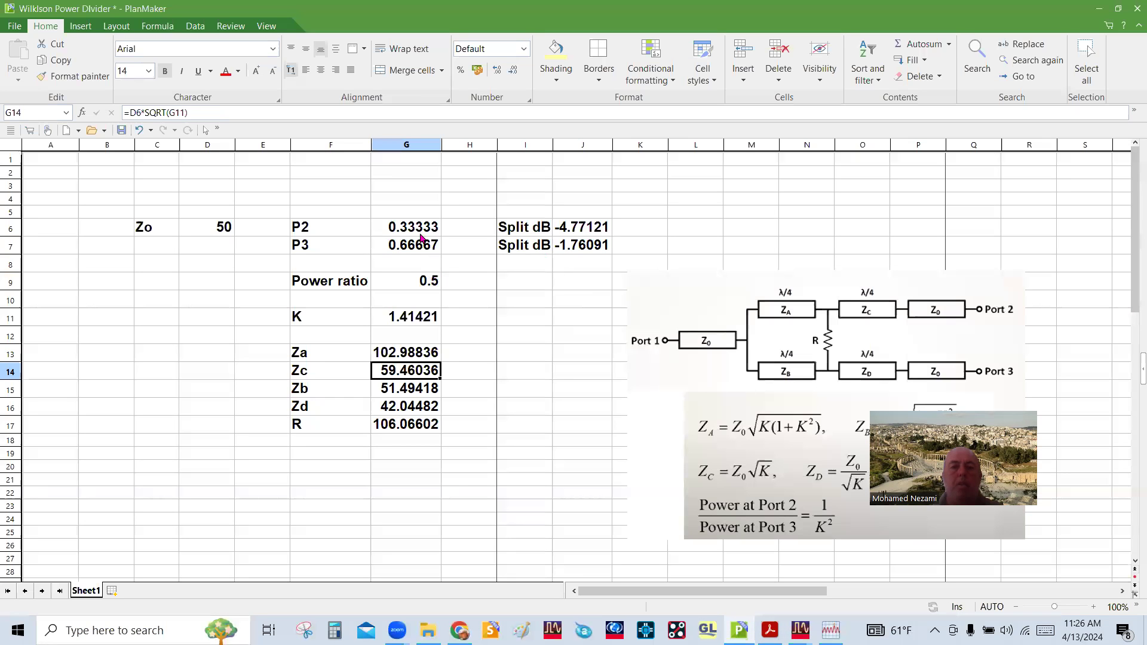
pyautogui.click(421, 234)
pyautogui.click(411, 245)
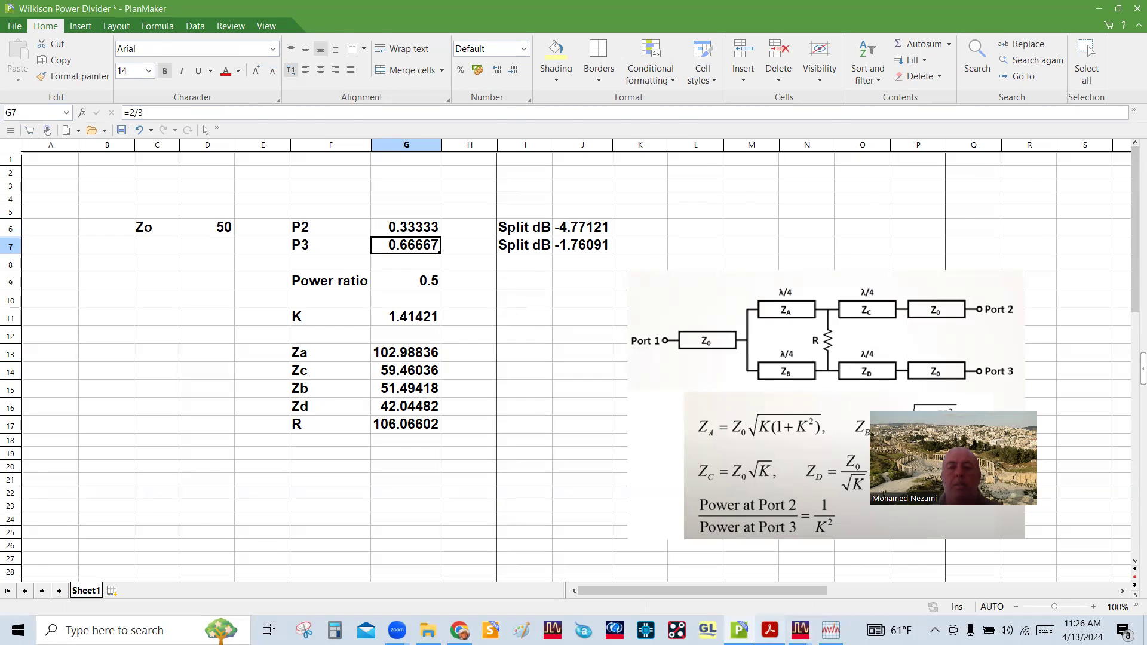
# Switch to the Wilkinson divider PDF in Acrobat and go back to the slide on tapered flat panel antenna array feed networks.
pyautogui.click(770, 631)
pyautogui.scroll(-2, 761, 462)
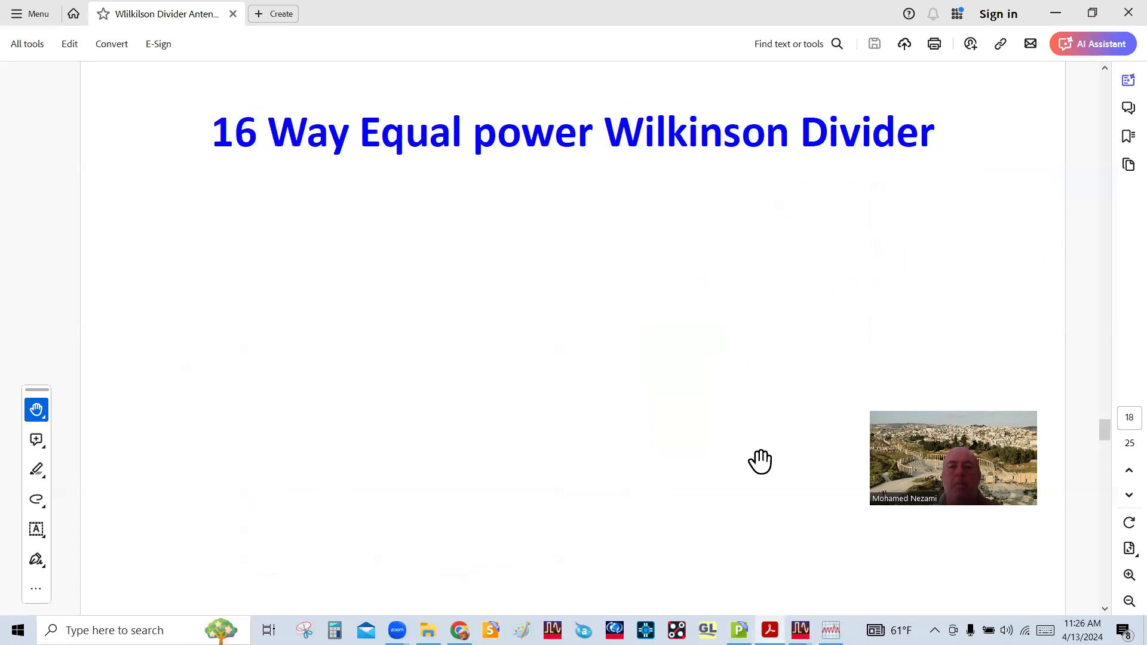
pyautogui.scroll(4, 761, 461)
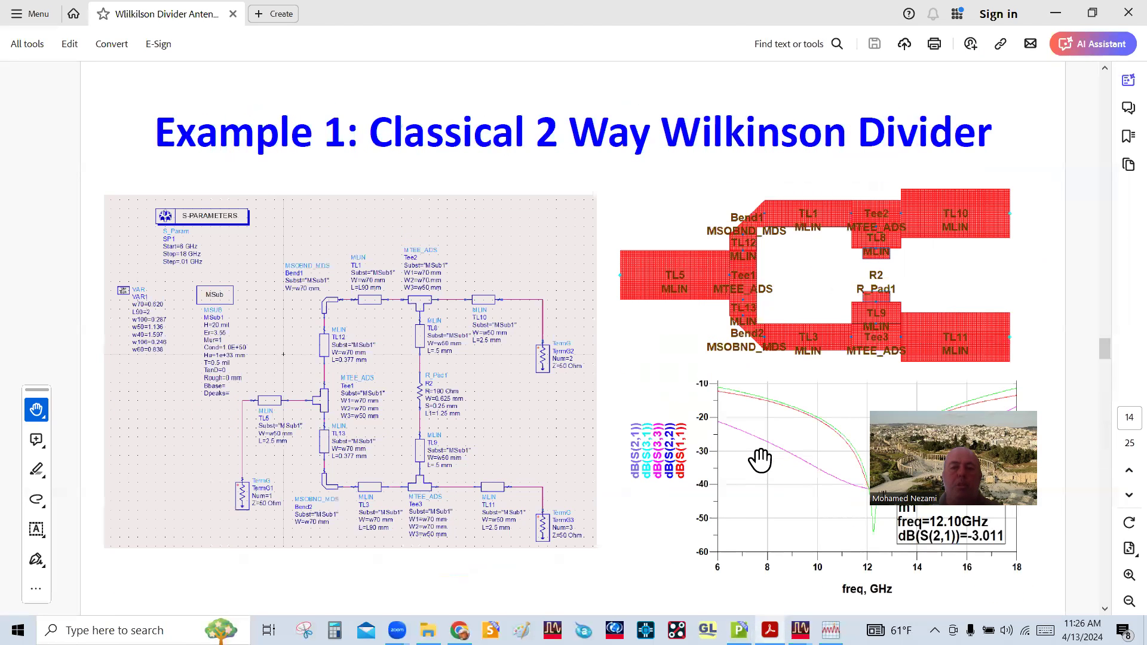
pyautogui.scroll(4, 760, 462)
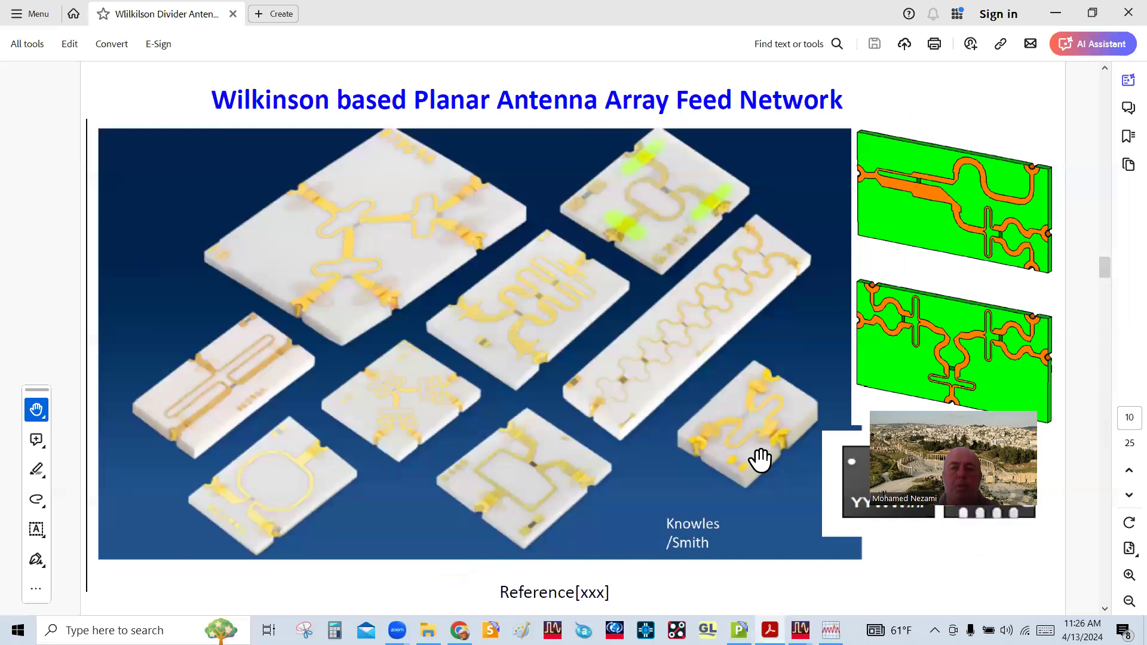
pyautogui.scroll(3, 761, 462)
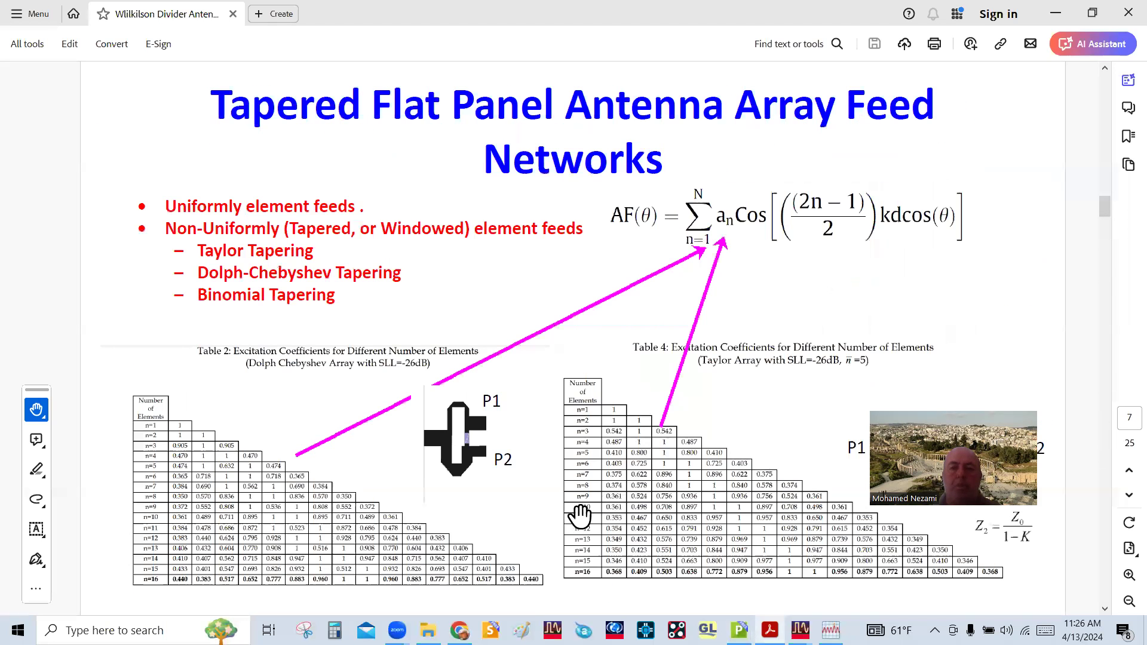